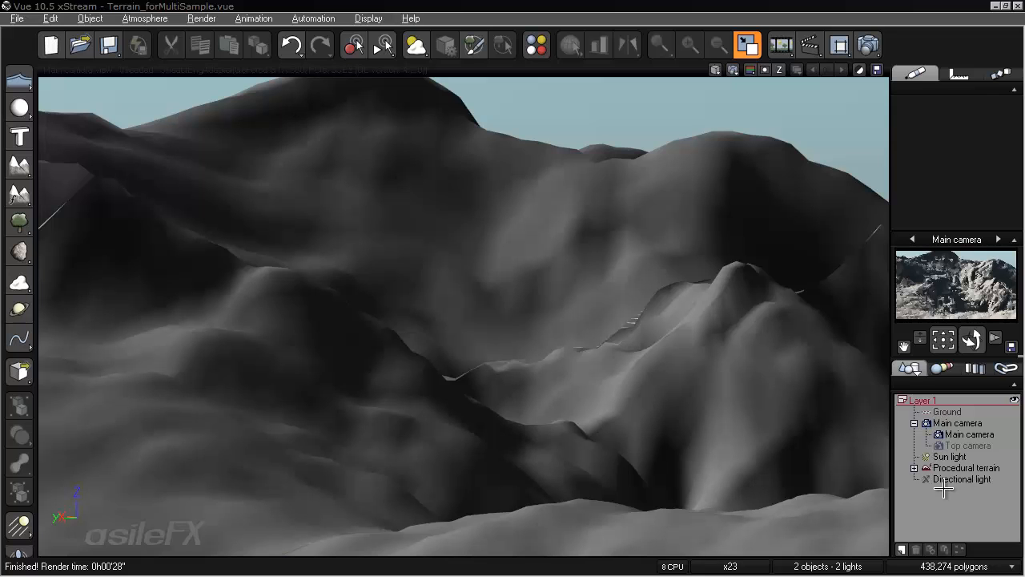
# - Open the procedural terrain's material for editing and bring up the function graph of its color production
pyautogui.click(962, 472)
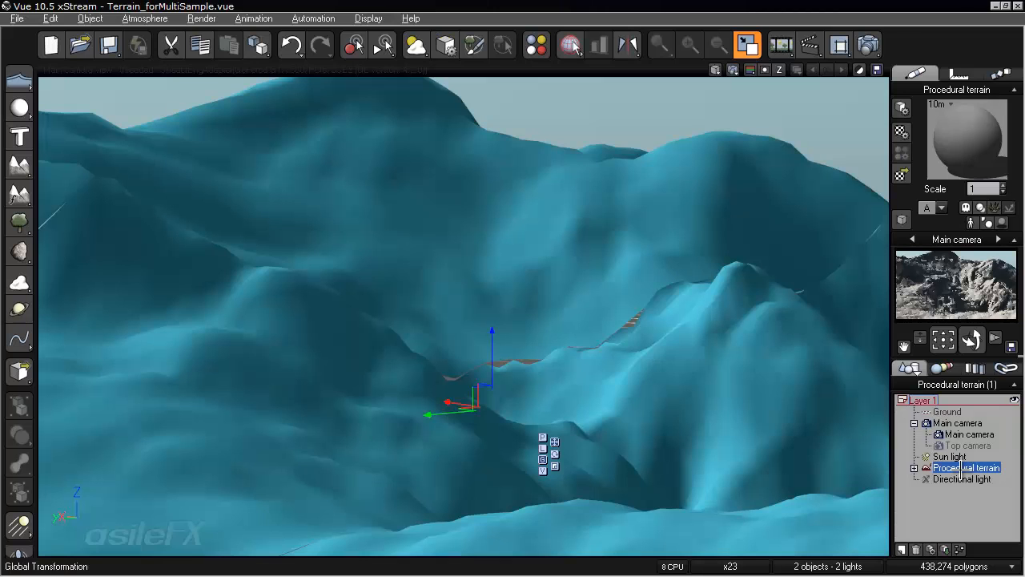
pyautogui.rightClick(924, 112)
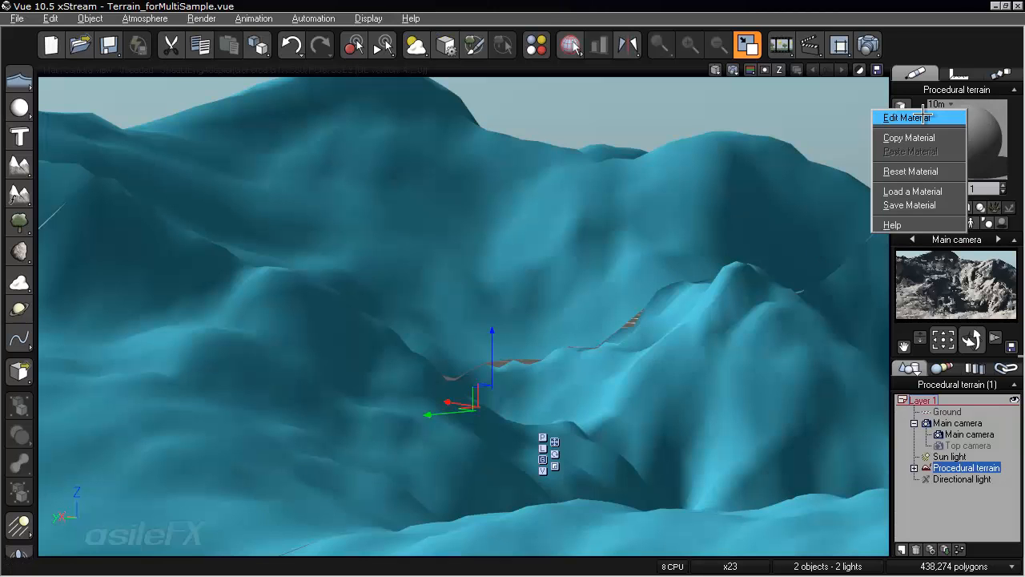
pyautogui.click(924, 117)
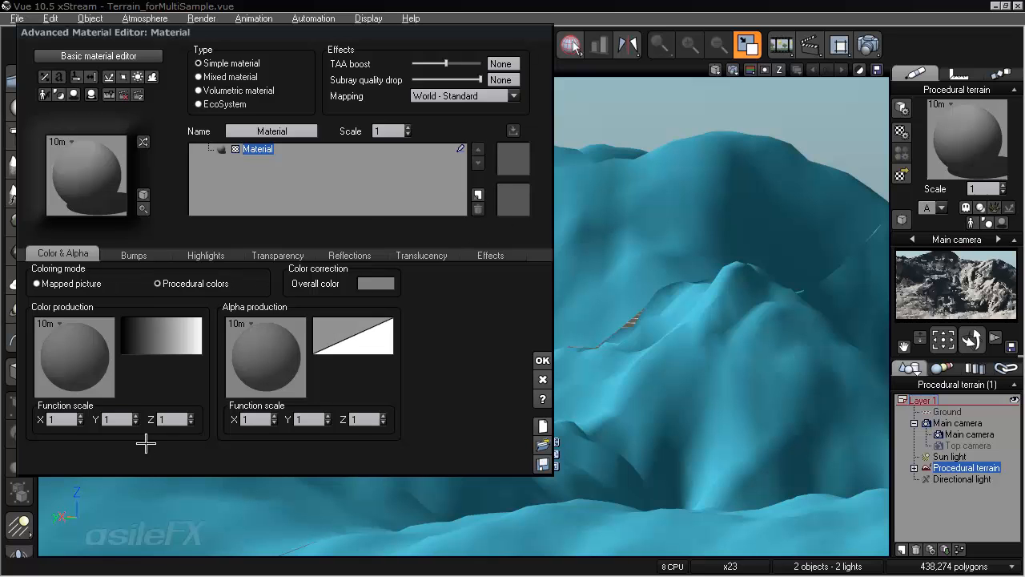
pyautogui.rightClick(92, 350)
pyautogui.click(124, 360)
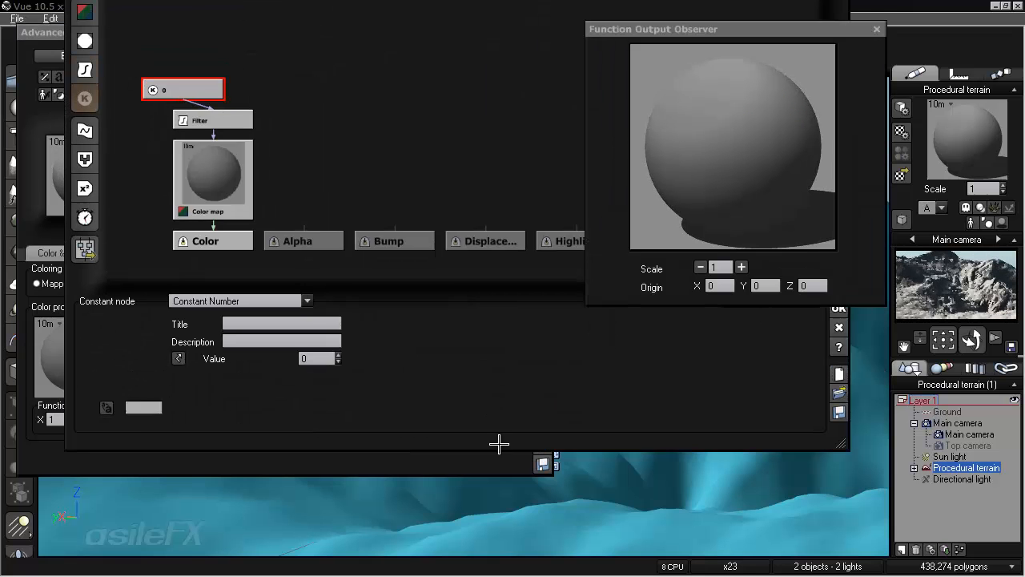
# - Add a color node to an empty spot in the graph and make it a Color-Brightness Variation node
pyautogui.click(366, 126)
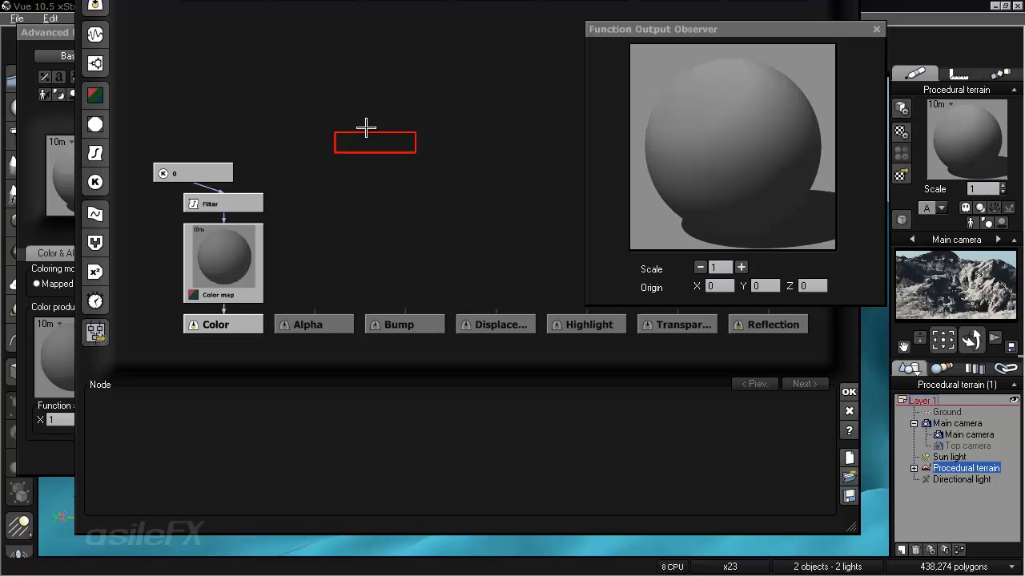
pyautogui.moveTo(403, 216); pyautogui.dragTo(417, 246, button='right')
pyautogui.click(303, 134)
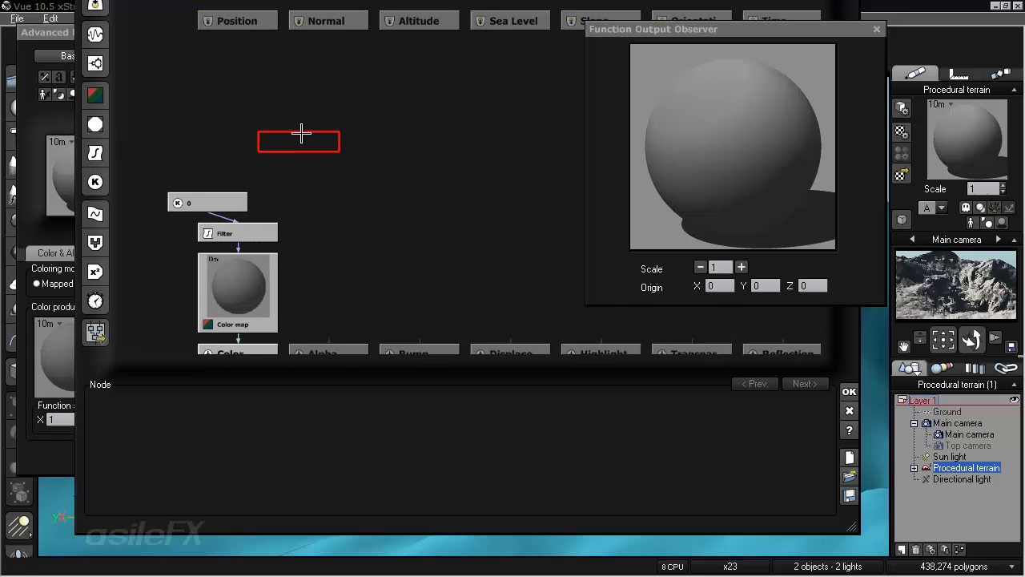
pyautogui.click(100, 97)
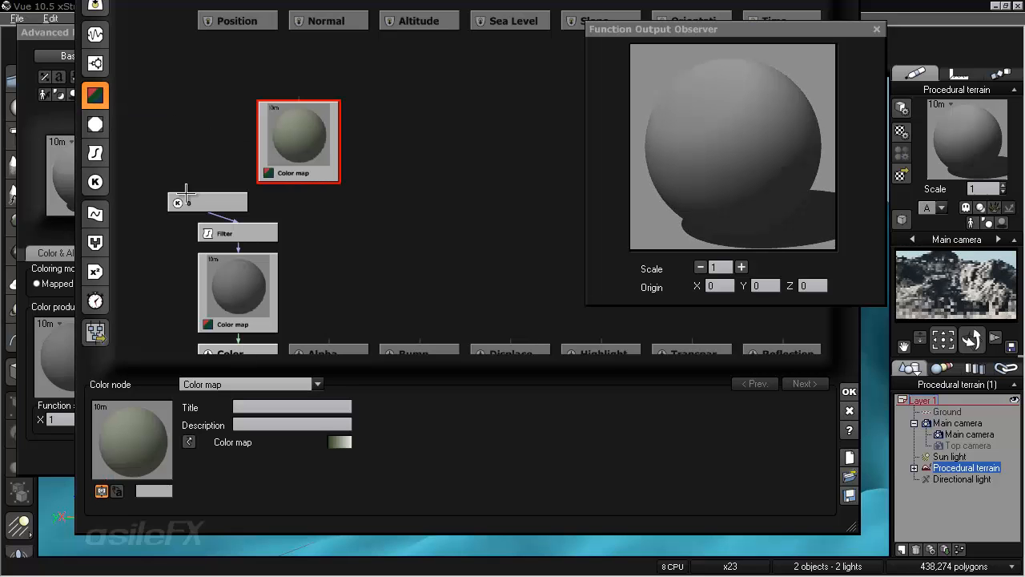
pyautogui.click(291, 384)
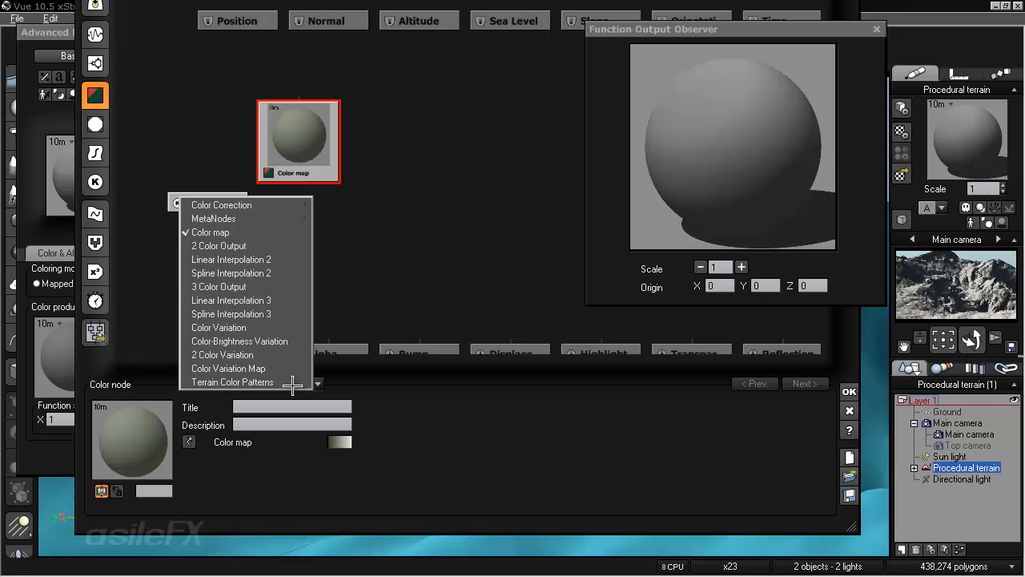
pyautogui.click(298, 341)
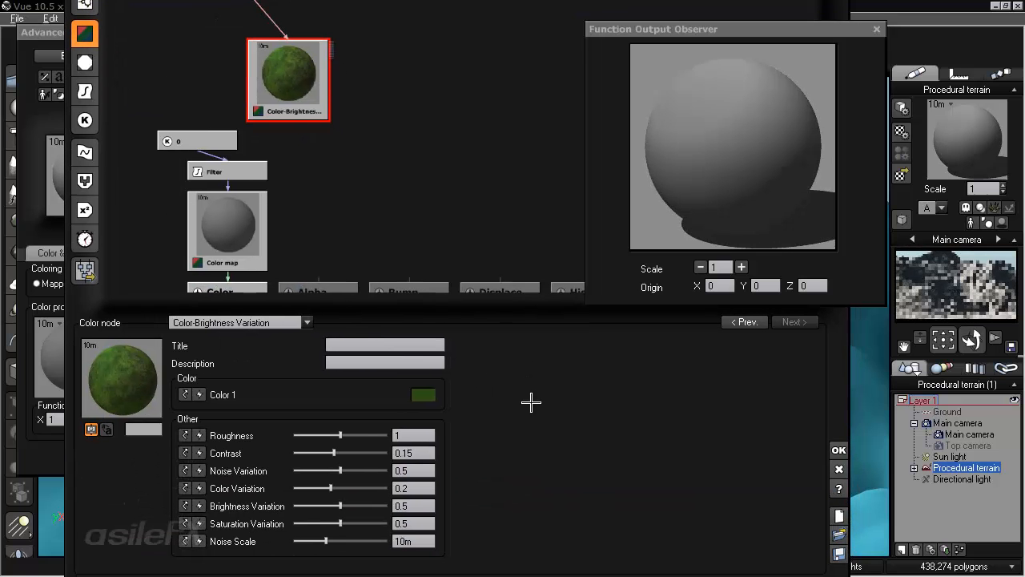
# - Change the node's Color 1 to a light, desaturated grey-brown of about RGB 144, 140, 137
pyautogui.rightClick(427, 392)
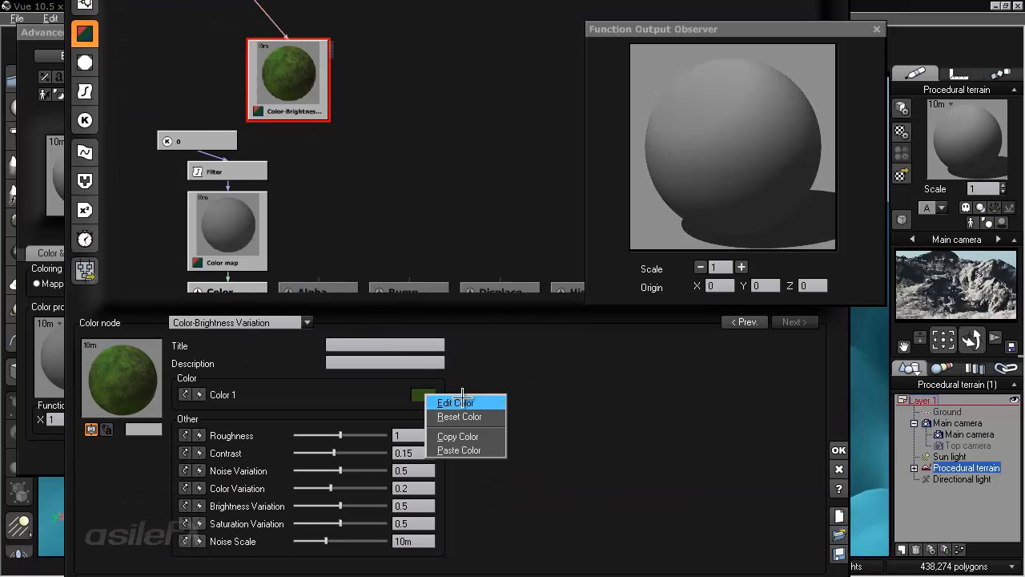
pyautogui.click(463, 398)
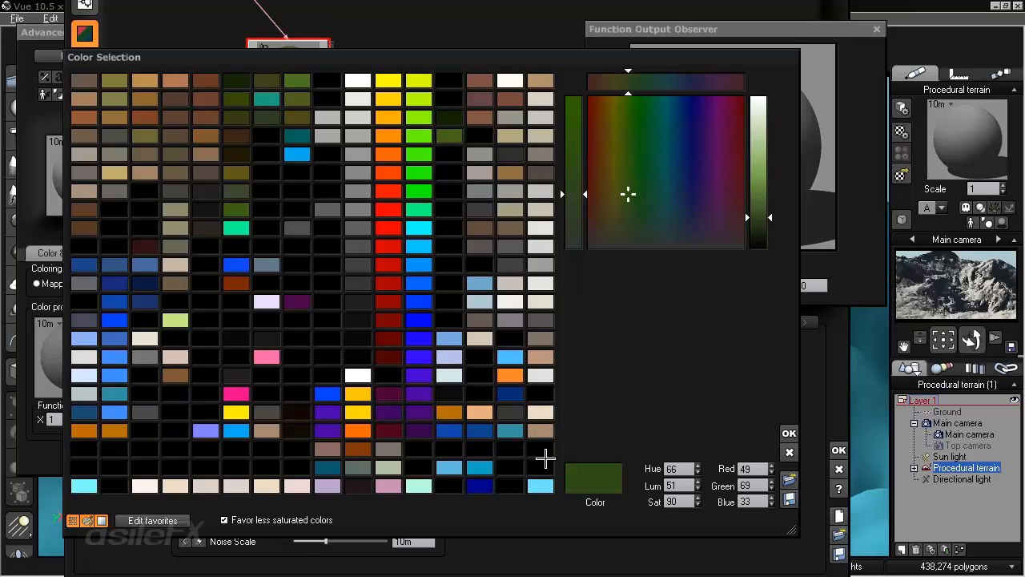
pyautogui.click(541, 340)
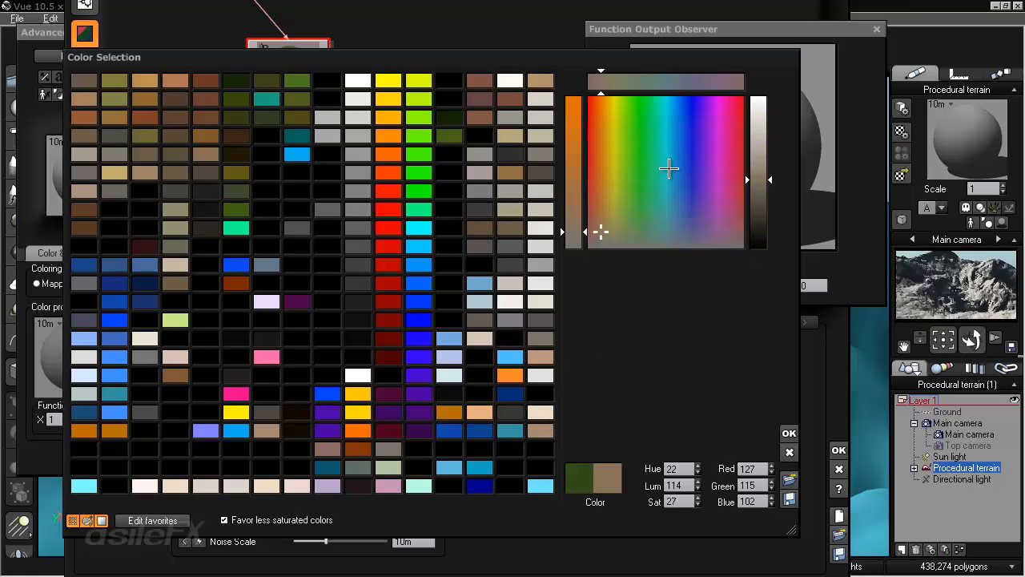
pyautogui.click(763, 128)
pyautogui.click(765, 167)
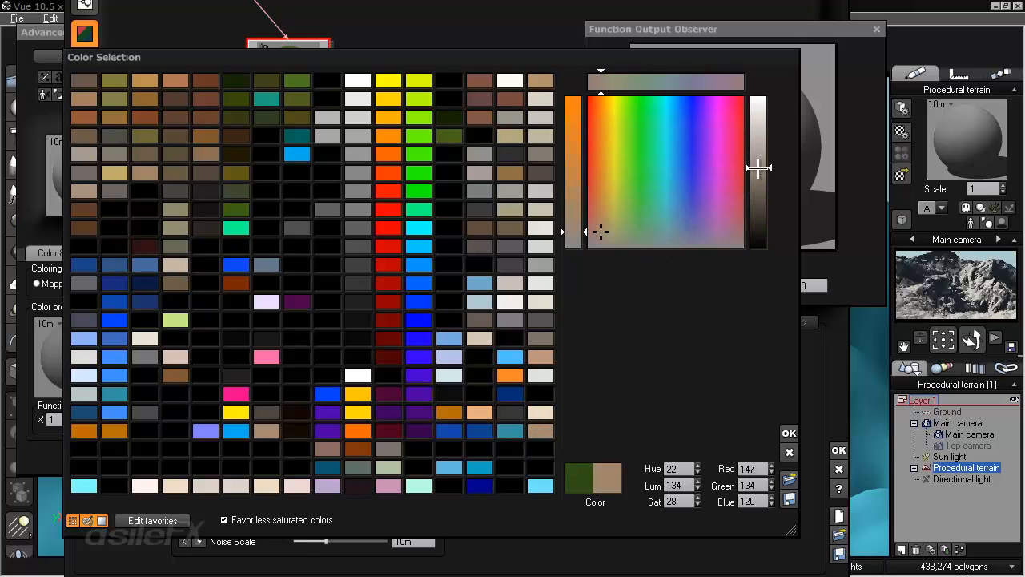
pyautogui.click(577, 244)
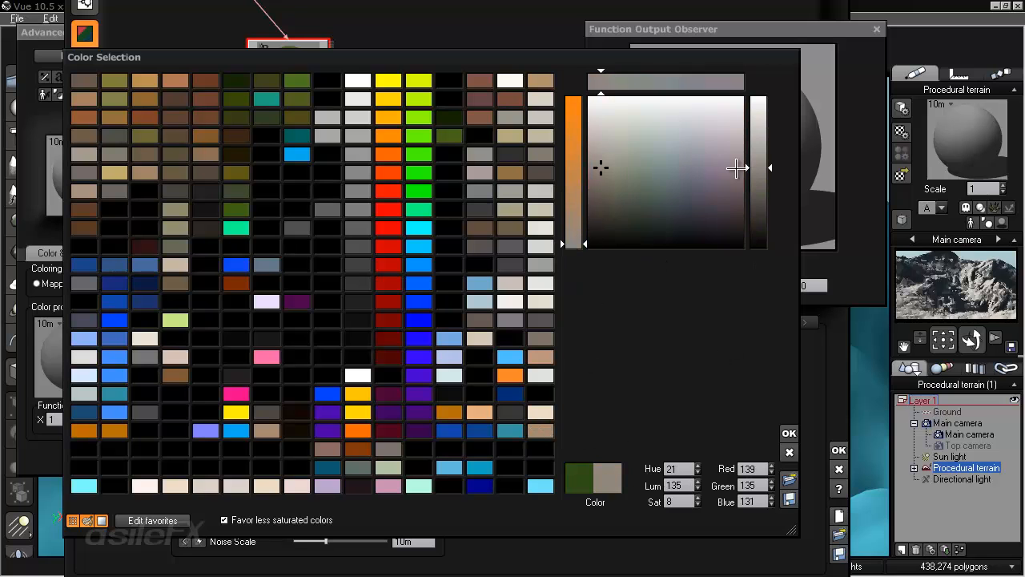
pyautogui.click(766, 159)
pyautogui.click(767, 164)
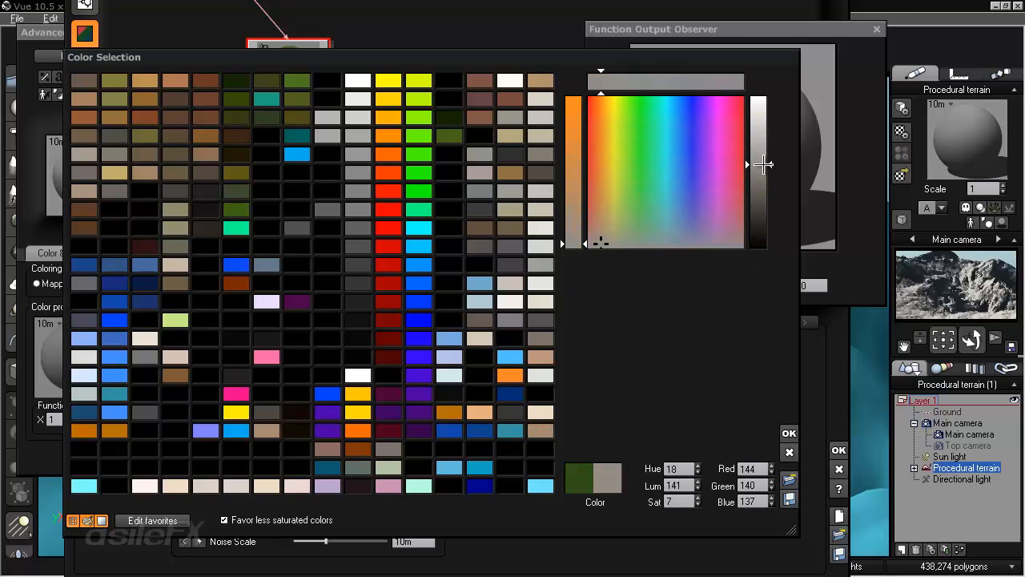
# - Set the red value of Color 1 to 140 and accept the color
pyautogui.write('135')
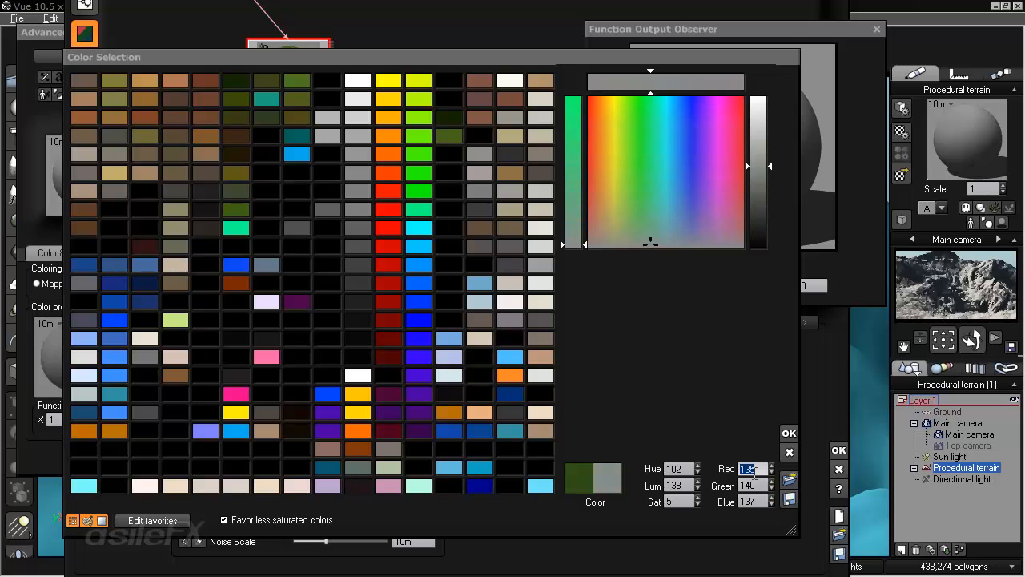
pyautogui.write('140')
pyautogui.press('Return')
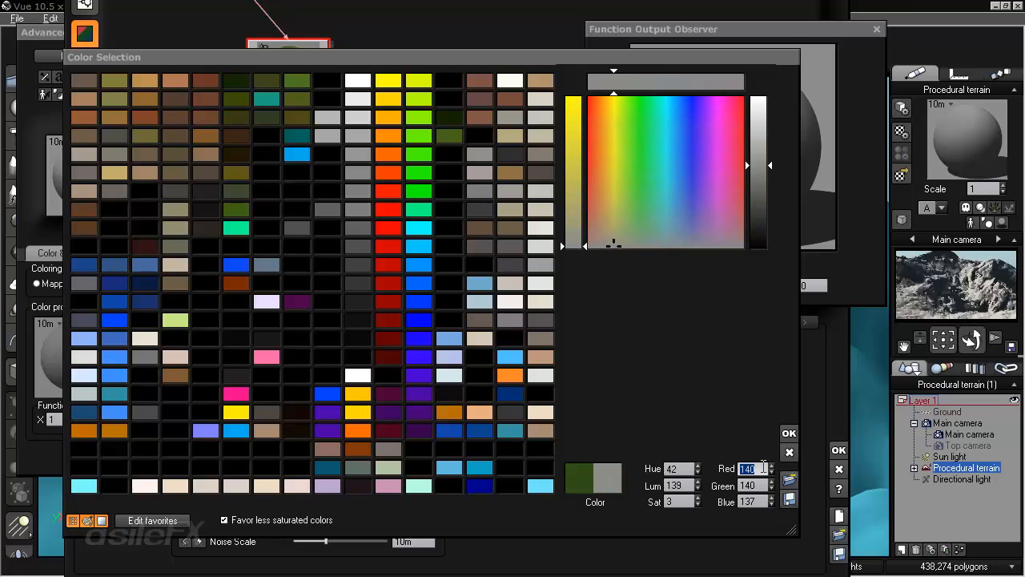
pyautogui.click(790, 433)
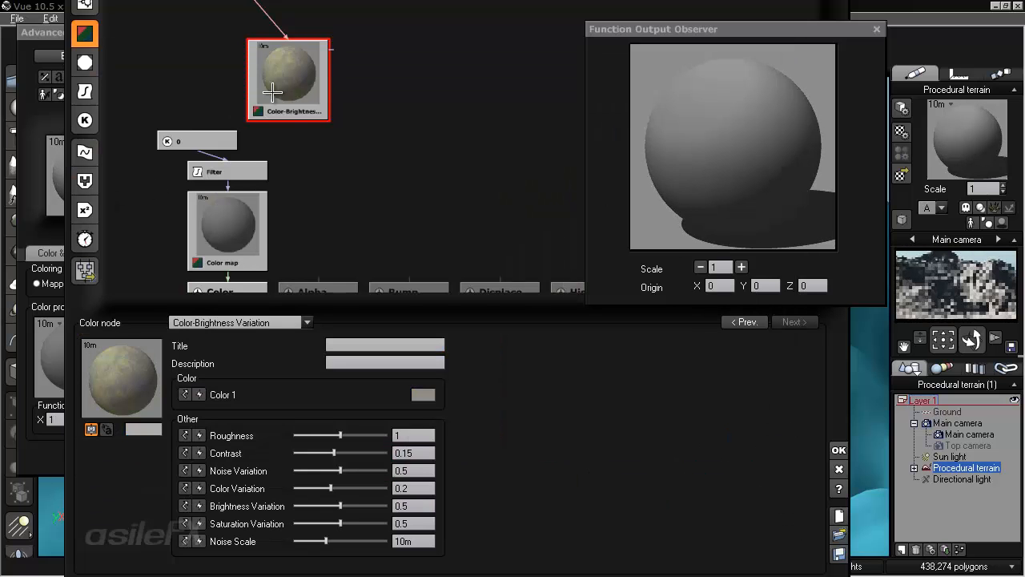
# - Move the Color-Brightness Variation node up slightly and lighten its Color 1 to about RGB 151, 147, 138
pyautogui.moveTo(275, 95); pyautogui.dragTo(245, 64)
pyautogui.rightClick(423, 394)
pyautogui.click(453, 400)
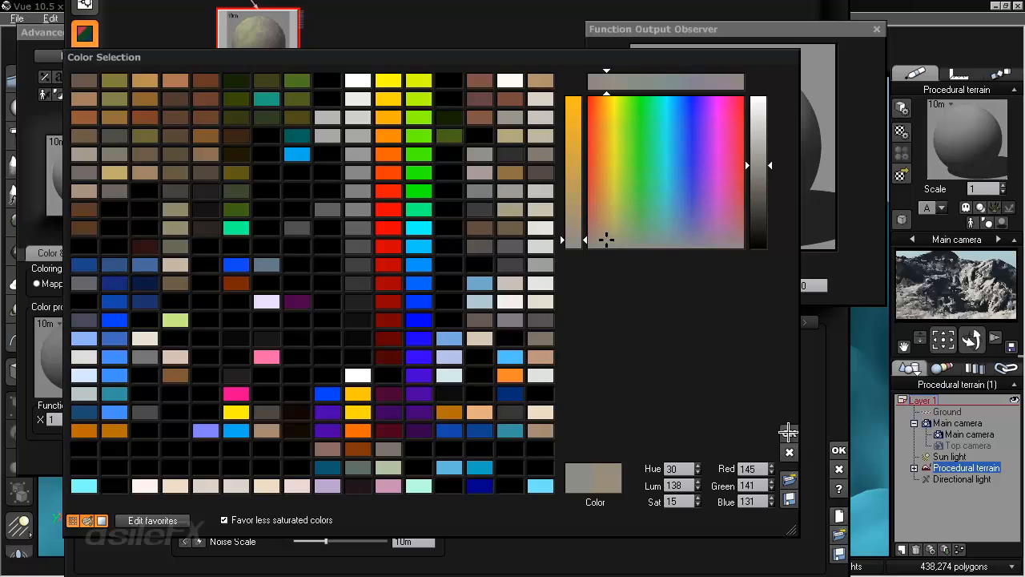
pyautogui.click(759, 162)
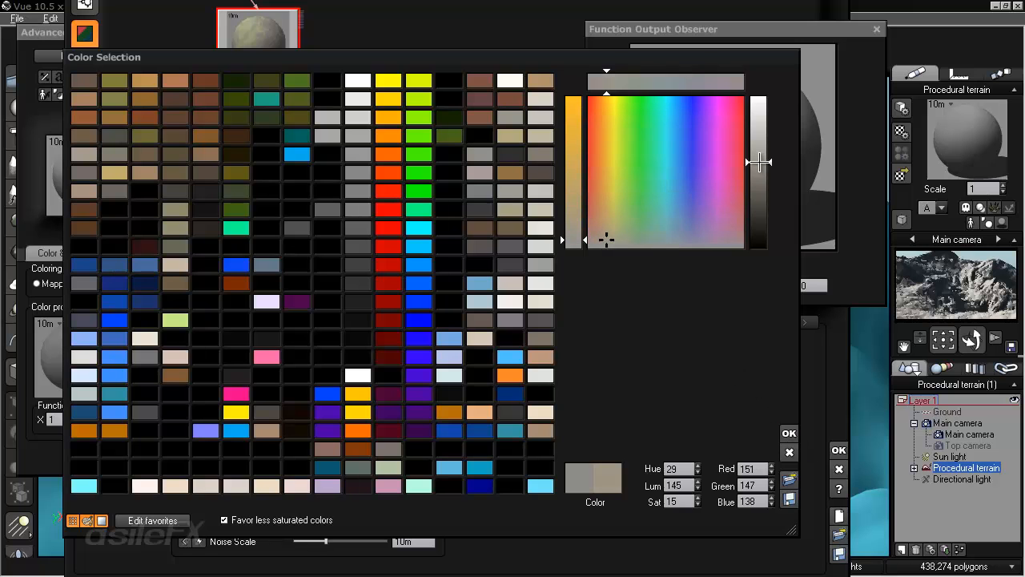
pyautogui.click(789, 434)
# - Lower the node's color variation to about 0.023 and fine-tune its Color 1
pyautogui.moveTo(331, 488); pyautogui.dragTo(307, 488)
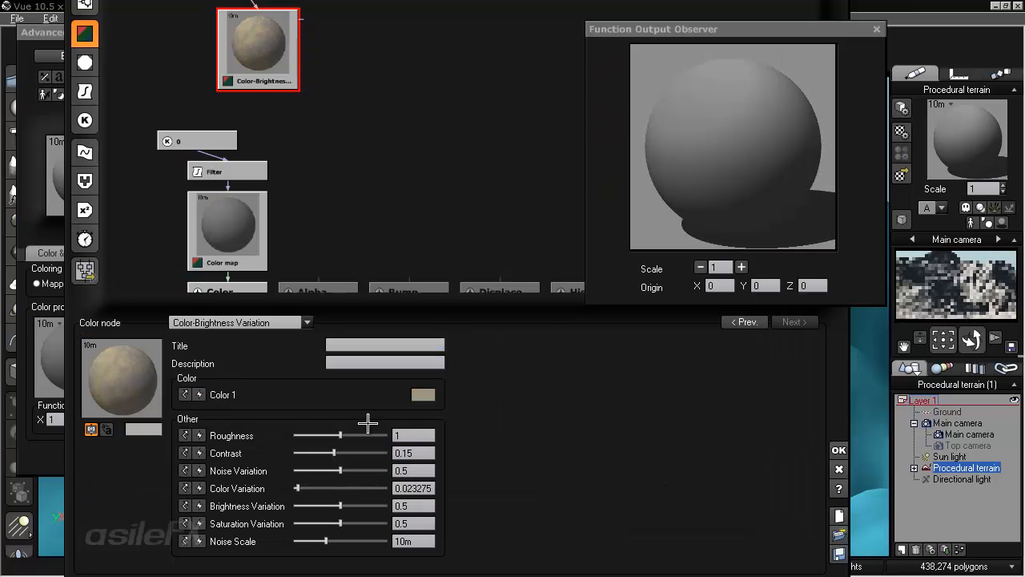
pyautogui.rightClick(422, 394)
pyautogui.click(426, 403)
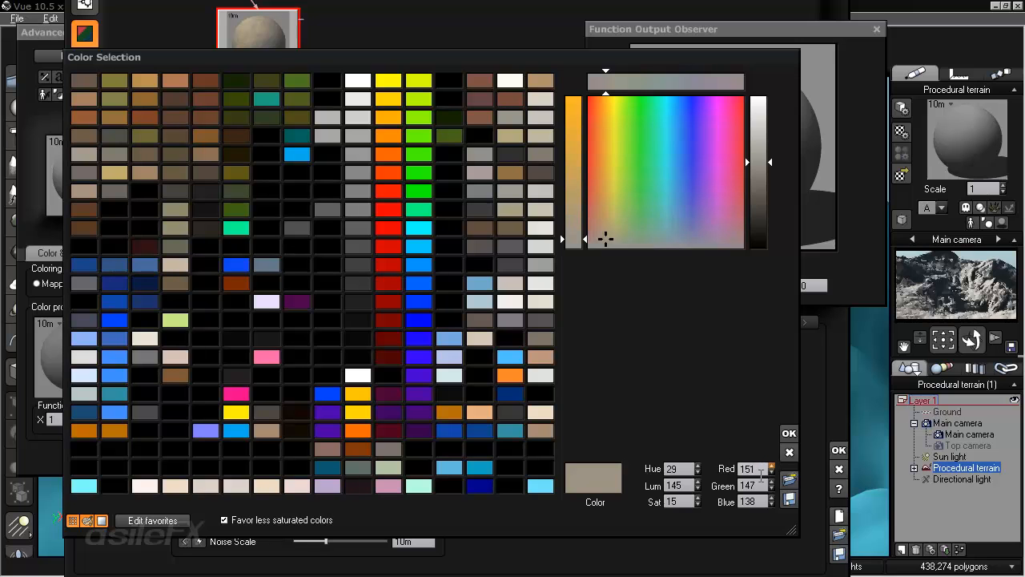
pyautogui.click(789, 433)
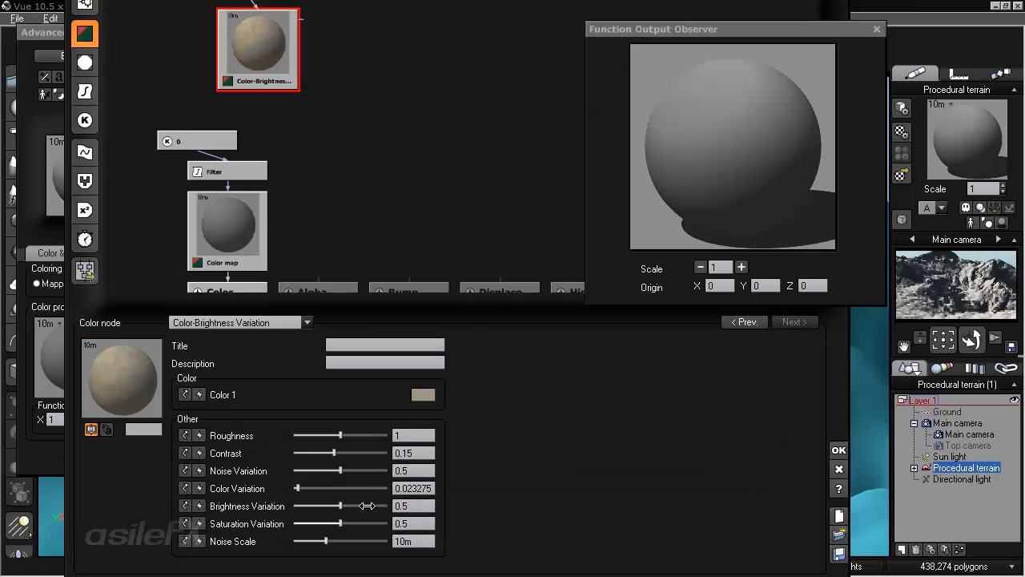
# - Set brightness variation to about 0.67, contrast 0.39, noise variation 0.53, roughness 1.02, saturation variation 0.05 and noise scale 1.97 m
pyautogui.moveTo(335, 505); pyautogui.dragTo(370, 506)
pyautogui.moveTo(365, 453); pyautogui.dragTo(372, 476)
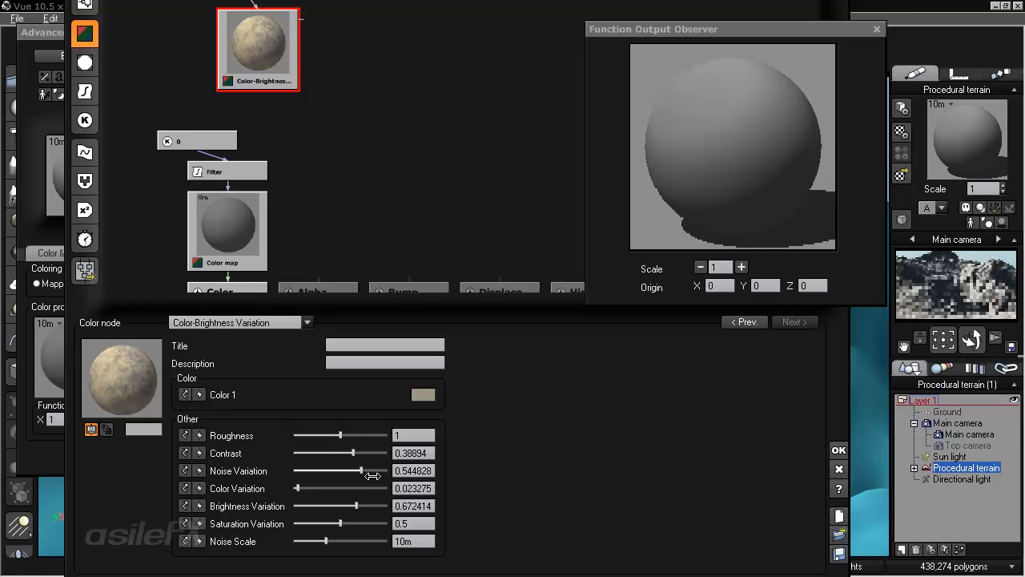
pyautogui.moveTo(326, 542)
pyautogui.mouseDown()
pyautogui.moveTo(305, 542)
pyautogui.moveTo(324, 524)
pyautogui.moveTo(314, 524)
pyautogui.moveTo(342, 540)
pyautogui.moveTo(333, 540)
pyautogui.mouseUp()
pyautogui.moveTo(355, 469); pyautogui.dragTo(346, 469)
pyautogui.moveTo(353, 434); pyautogui.dragTo(356, 433)
# - Place the Color-Brightness Variation node directly below the Position input
pyautogui.moveTo(298, 124); pyautogui.dragTo(313, 228, button='middle')
pyautogui.moveTo(268, 146); pyautogui.dragTo(253, 107)
pyautogui.moveTo(335, 166); pyautogui.dragTo(334, 123, button='middle')
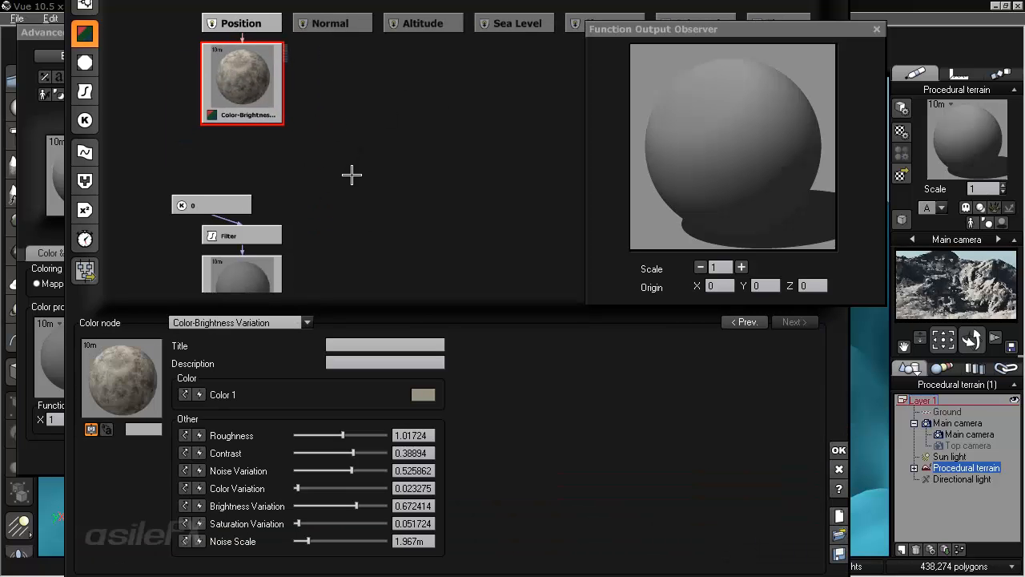
# - Add an Image combiner node below the Color-Brightness Variation node and feed that node's color into it
pyautogui.click(307, 152)
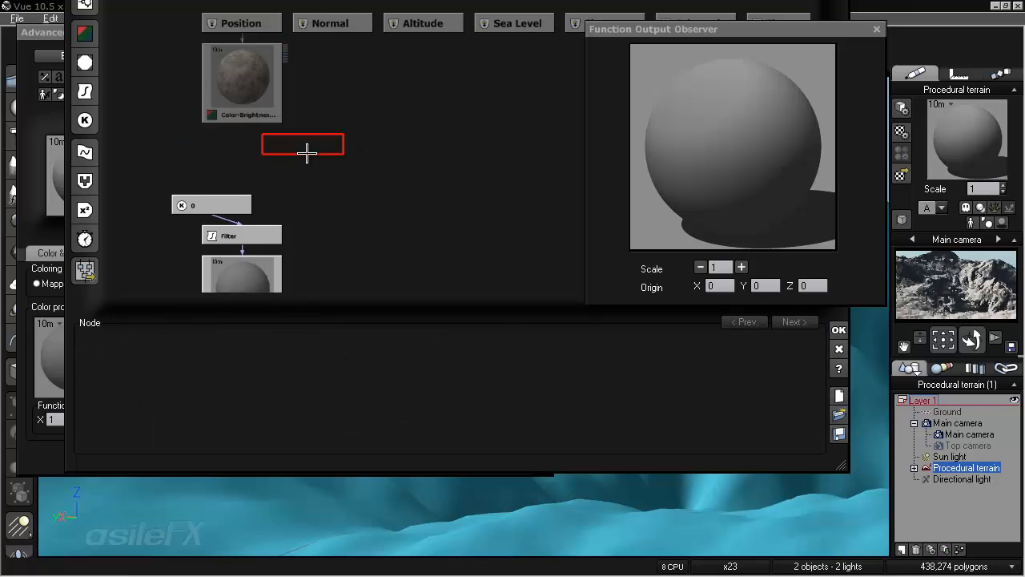
pyautogui.click(85, 181)
pyautogui.click(214, 322)
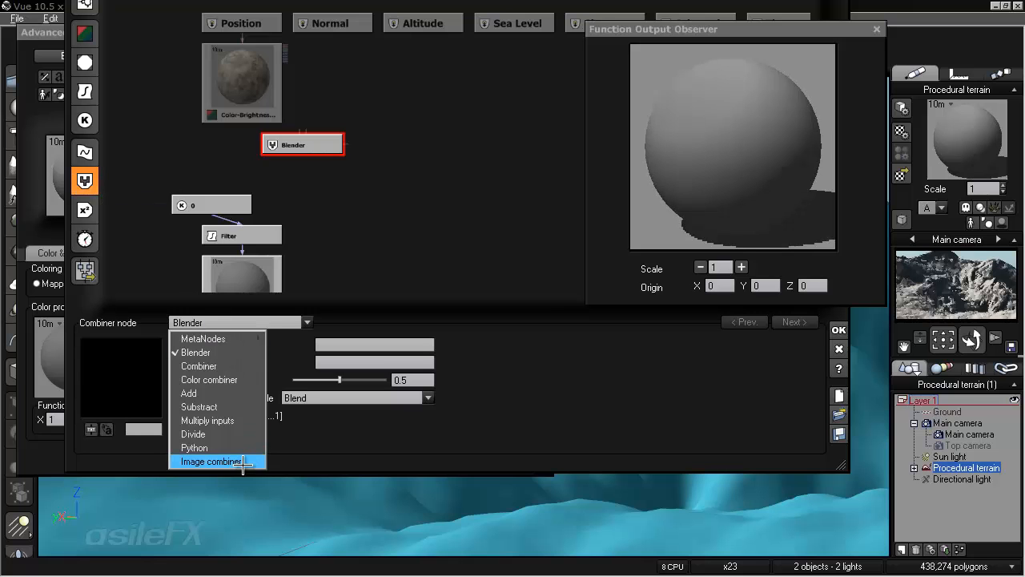
pyautogui.click(210, 461)
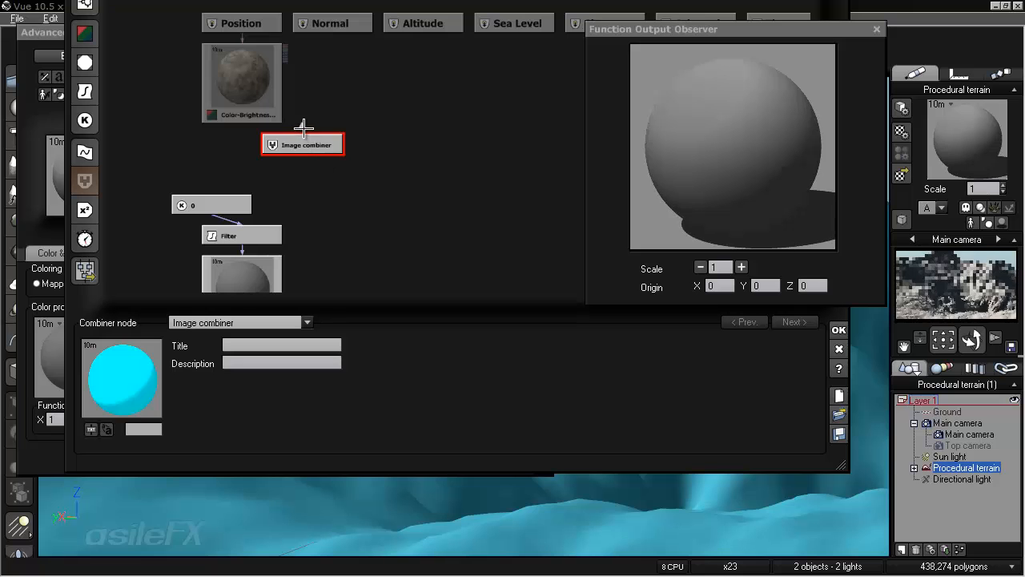
pyautogui.moveTo(261, 116); pyautogui.dragTo(242, 116)
pyautogui.moveTo(311, 141); pyautogui.dragTo(333, 175)
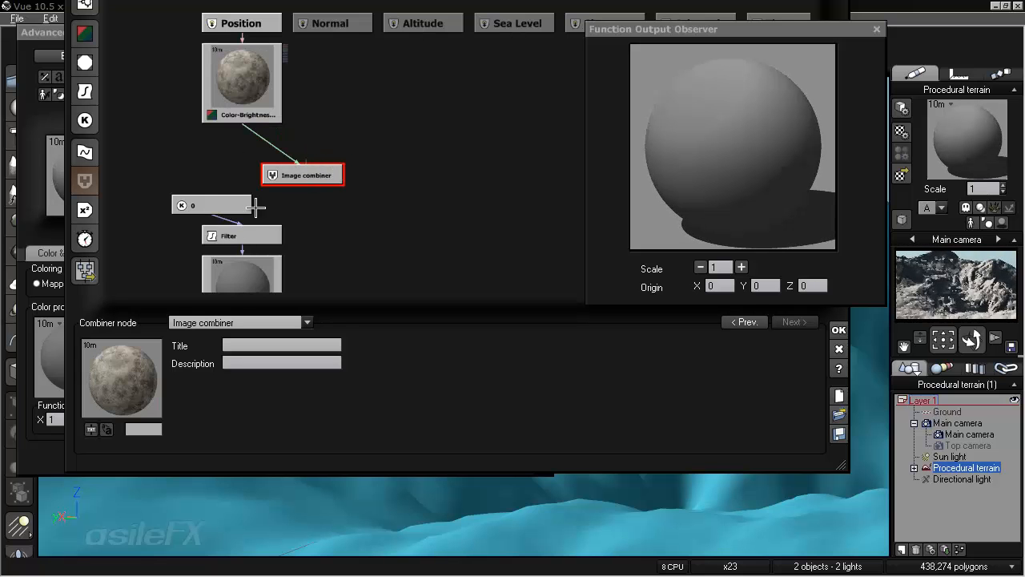
# - Delete the original constant, Filter and Color map nodes above the Color output
pyautogui.scroll(-2, 304, 245)
pyautogui.moveTo(329, 246); pyautogui.dragTo(186, 160)
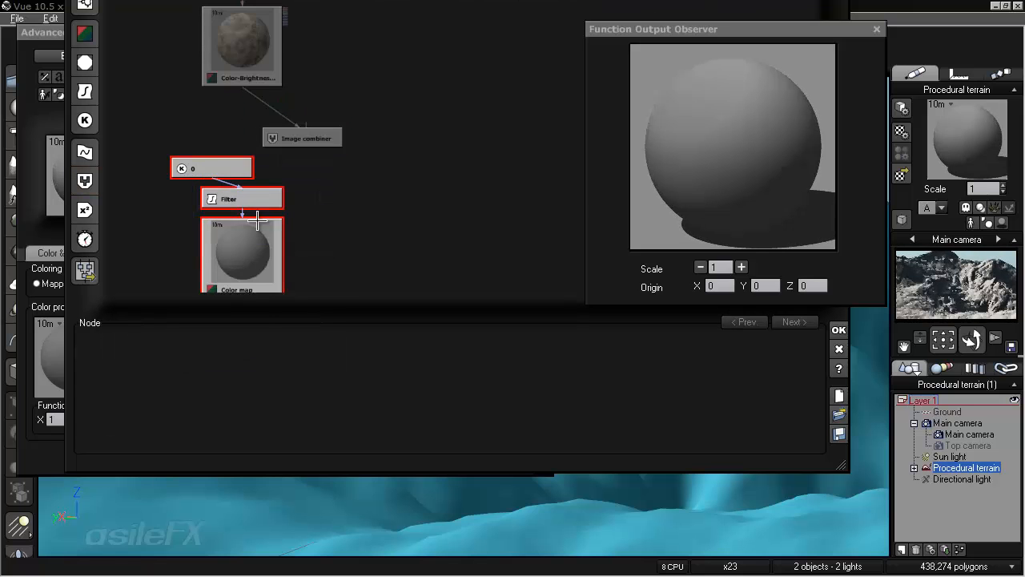
pyautogui.moveTo(248, 261); pyautogui.dragTo(286, 199, button='middle')
pyautogui.press('Delete')
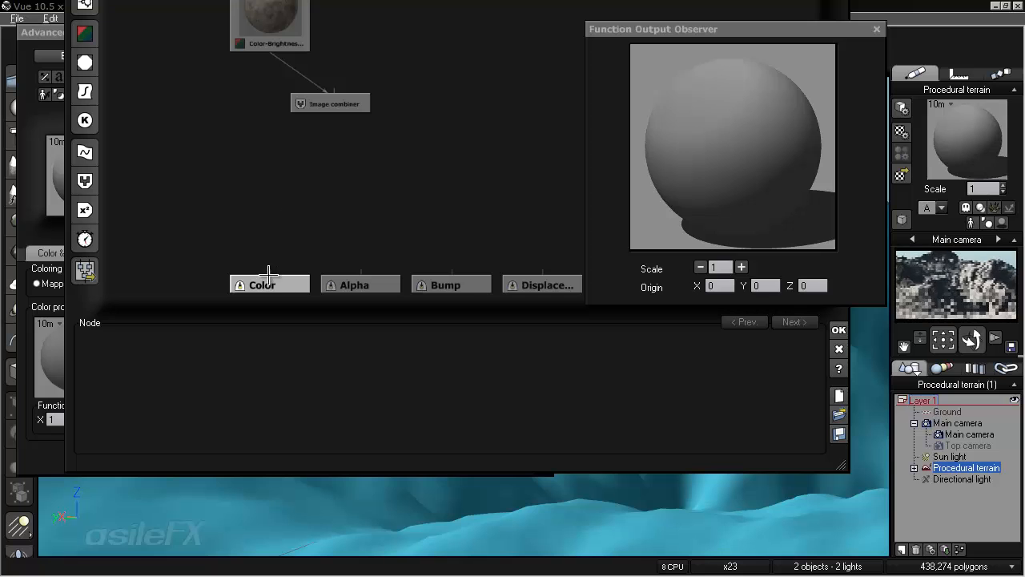
# - Connect the Image combiner's color output to the material's Color output and rearrange the two nodes between Position and Color
pyautogui.moveTo(272, 270); pyautogui.dragTo(340, 102)
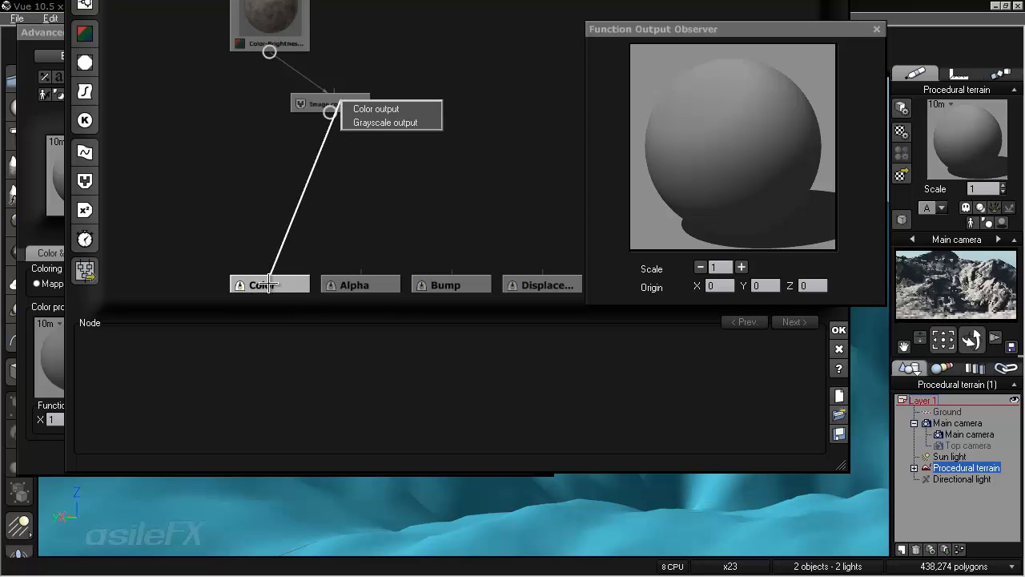
pyautogui.click(383, 109)
pyautogui.click(335, 111)
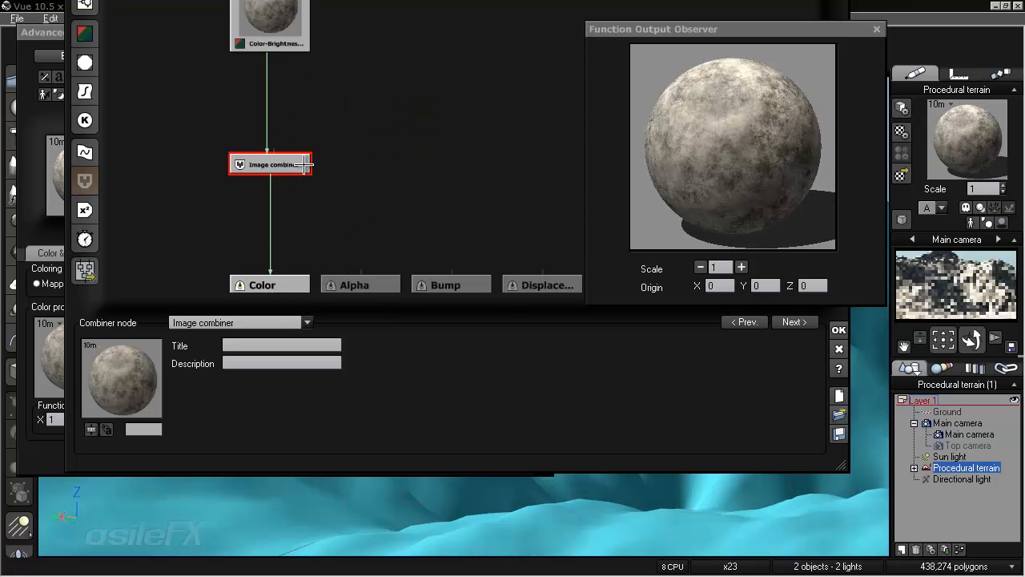
pyautogui.click(293, 108)
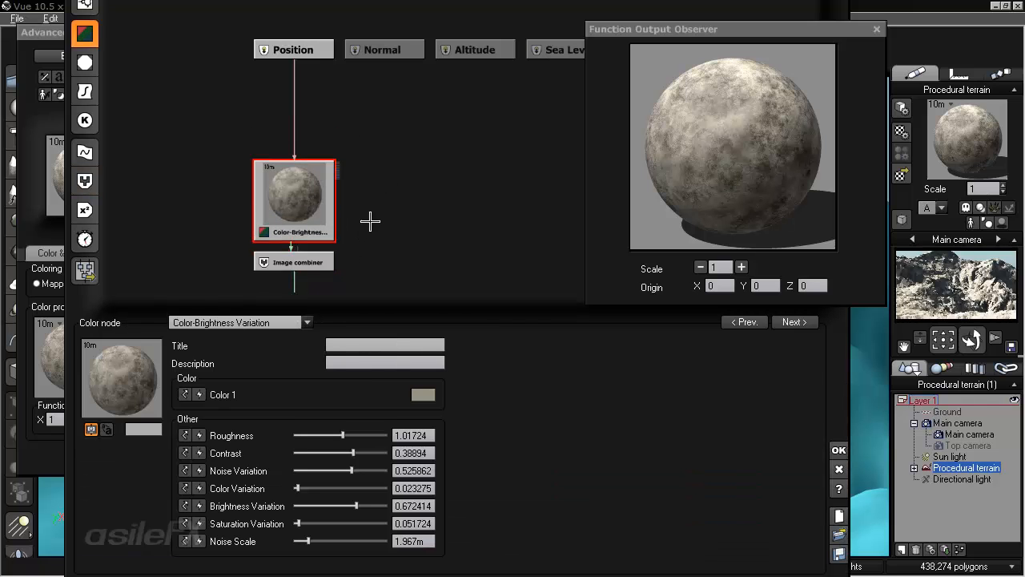
pyautogui.click(294, 264)
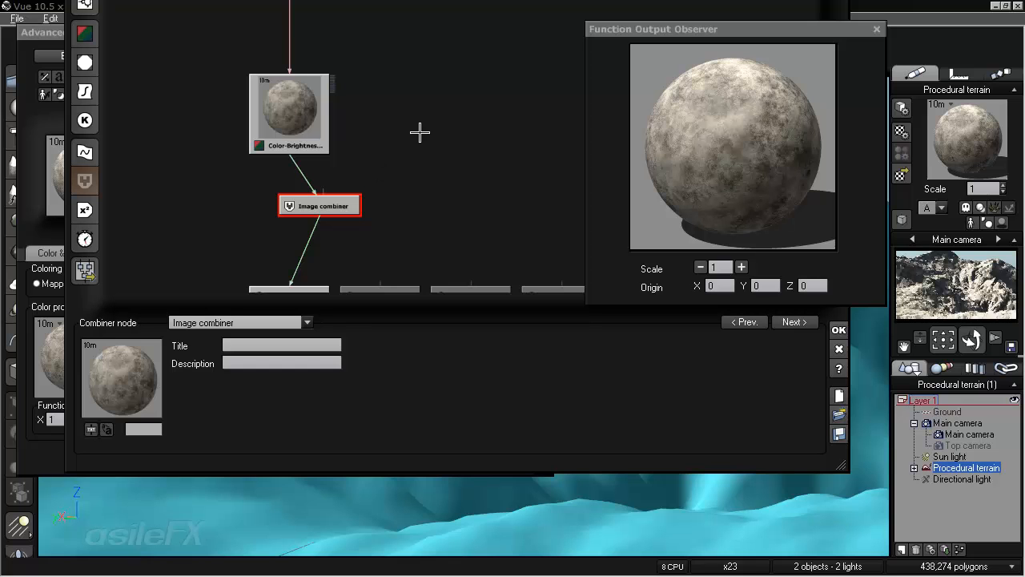
# - Add a Projected Texture Map node beside the Color-Brightness Variation node, below the Normal and Altitude inputs
pyautogui.moveTo(441, 113); pyautogui.dragTo(464, 162)
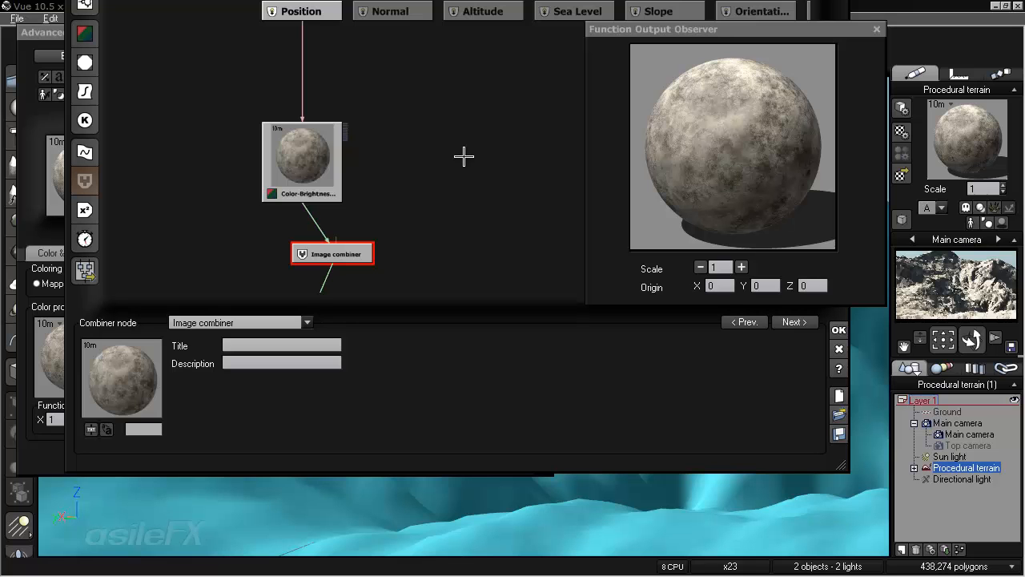
pyautogui.moveTo(487, 384); pyautogui.dragTo(480, 425)
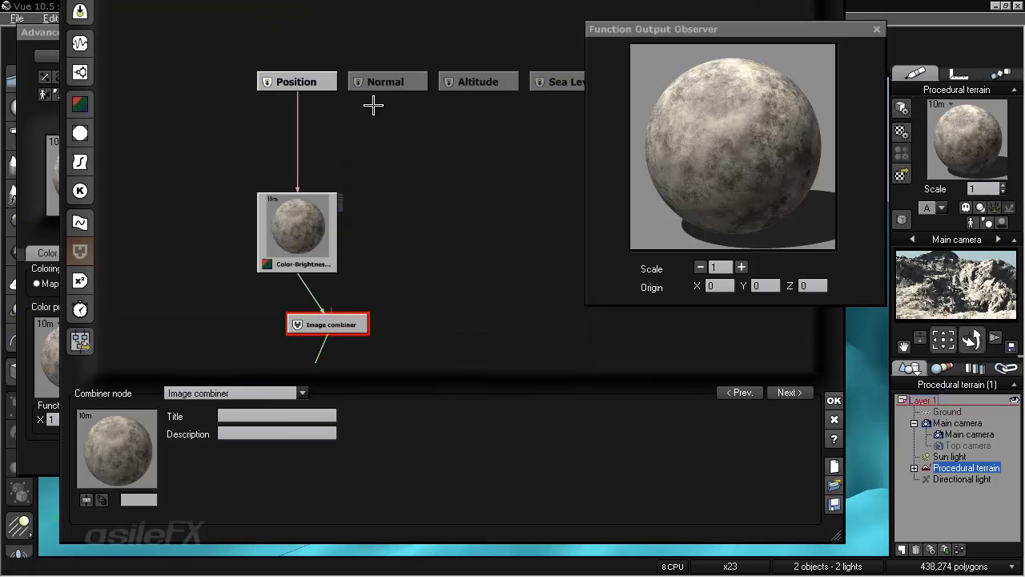
pyautogui.click(388, 188)
pyautogui.click(83, 133)
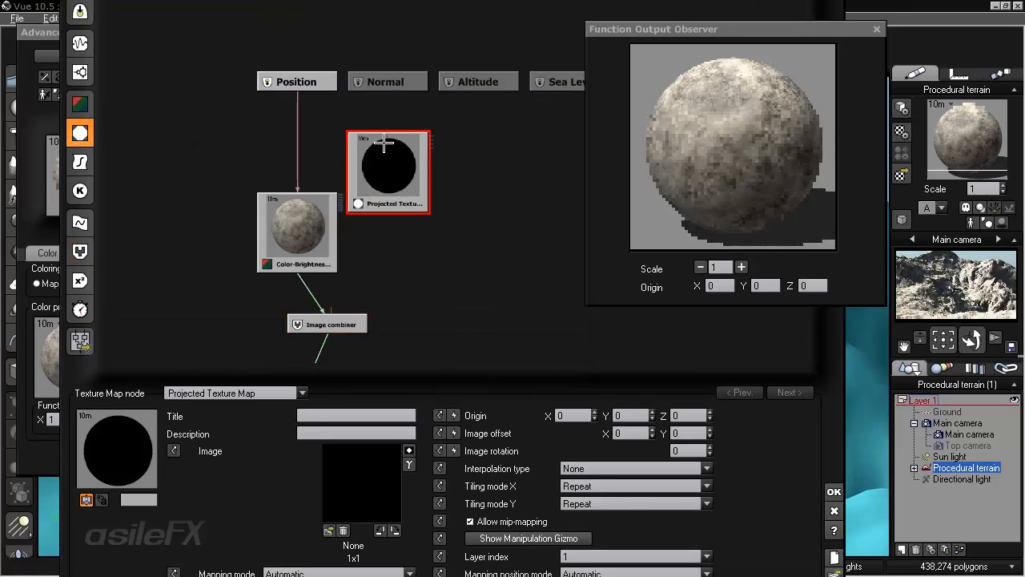
pyautogui.moveTo(384, 144); pyautogui.dragTo(414, 173)
pyautogui.moveTo(509, 407); pyautogui.dragTo(507, 327)
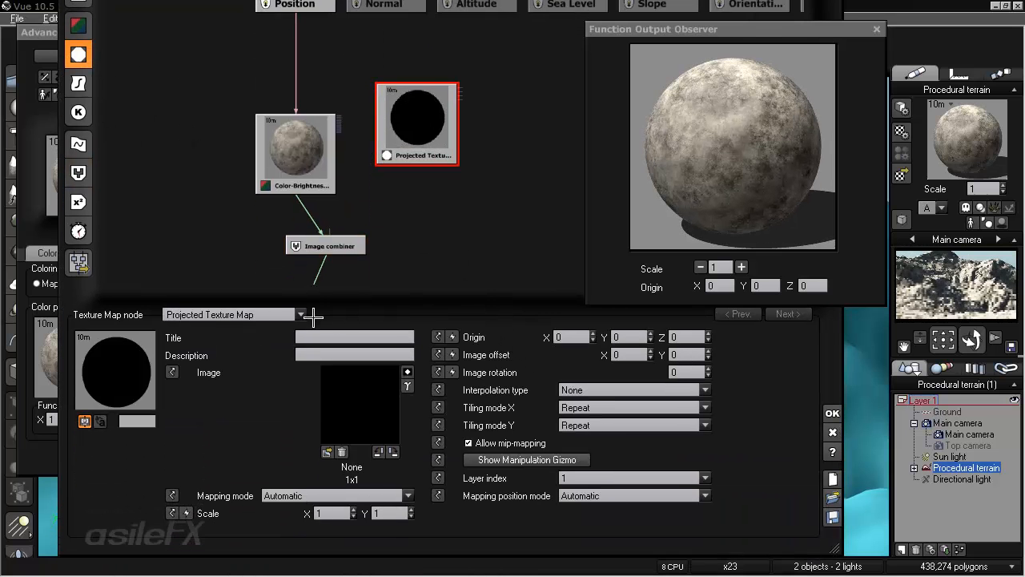
pyautogui.click(408, 195)
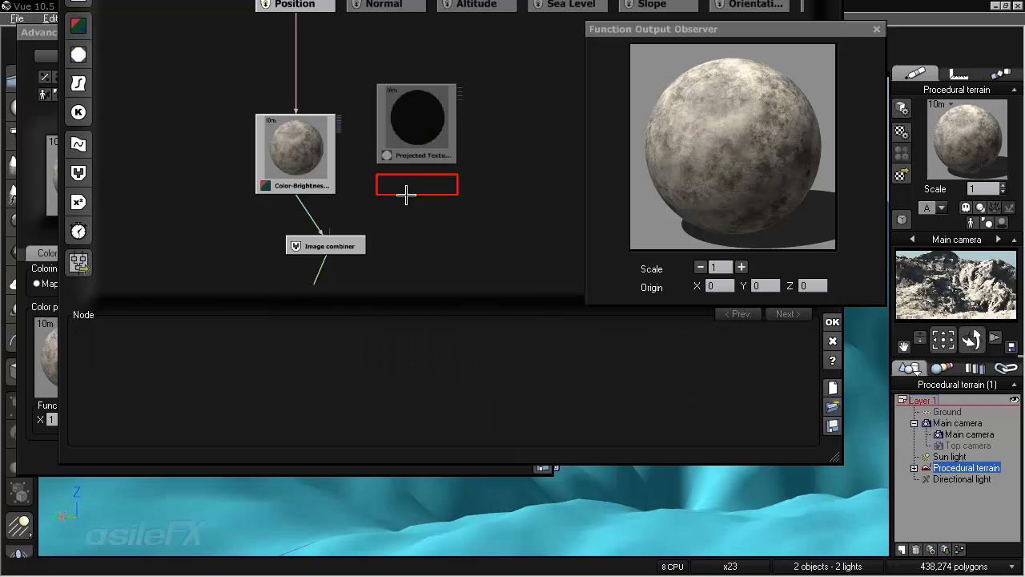
pyautogui.rightClick(410, 196)
pyautogui.moveTo(465, 272)
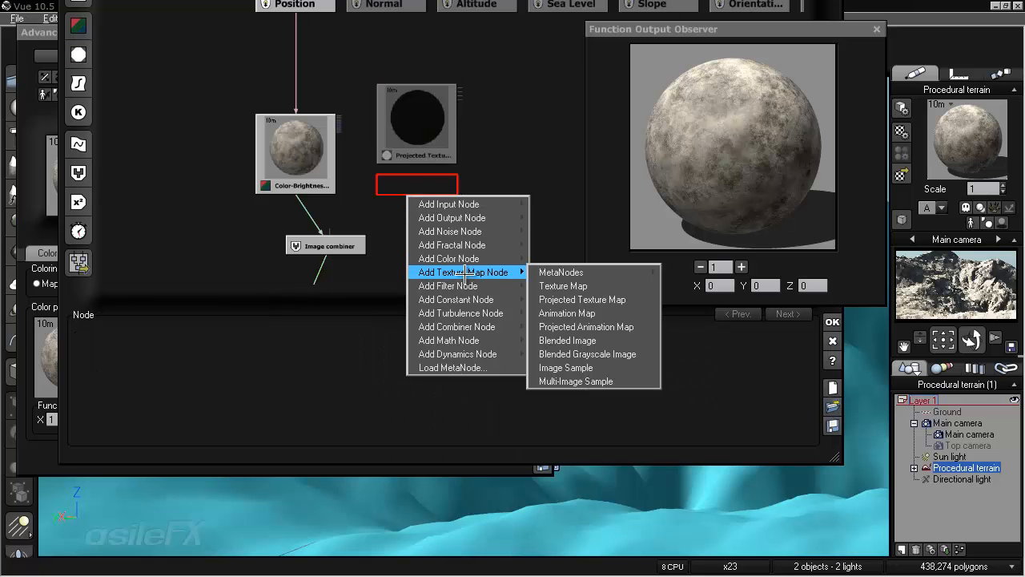
# - Change the projected texture map node's type to Multi-Image Sample
pyautogui.click(427, 147)
pyautogui.click(251, 315)
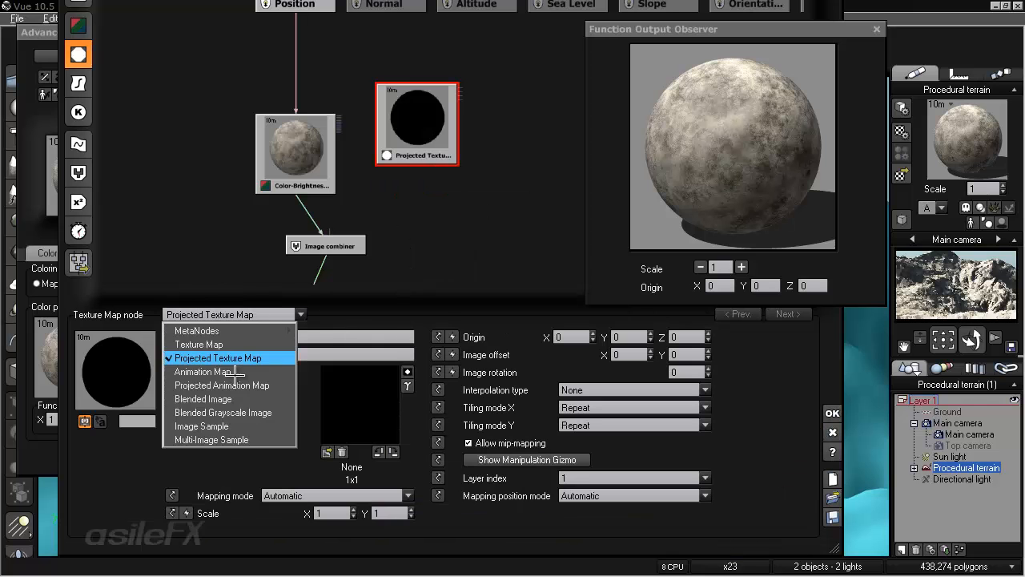
pyautogui.click(224, 440)
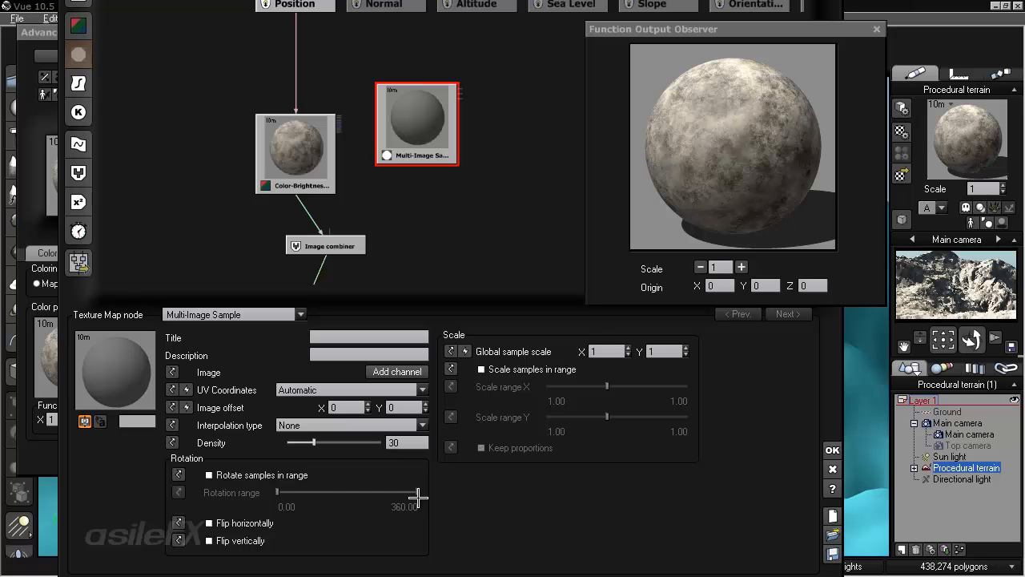
# - Add a color output channel to the Multi-Image Sample node, keeping the channel name Color output
pyautogui.click(407, 373)
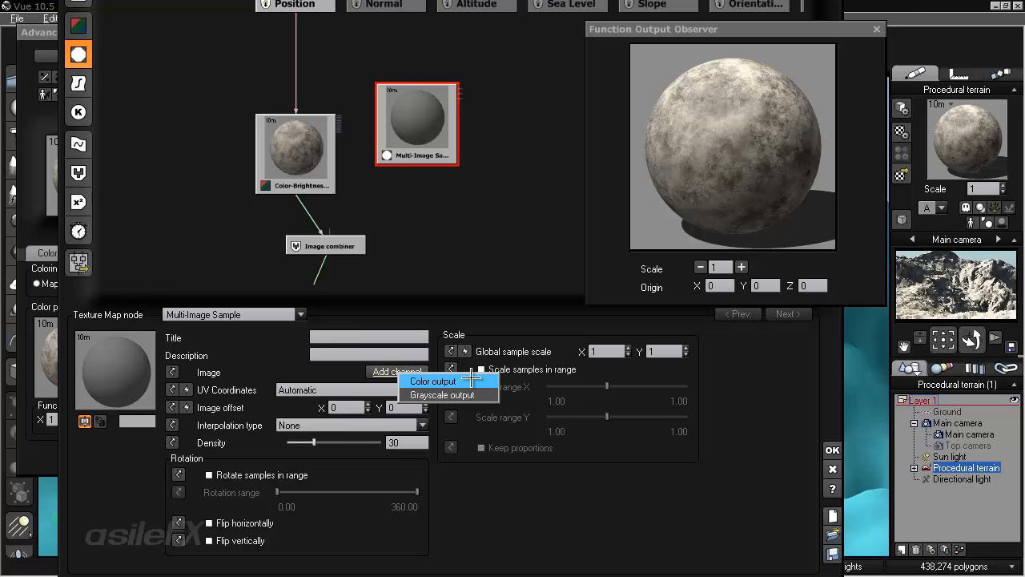
pyautogui.click(471, 380)
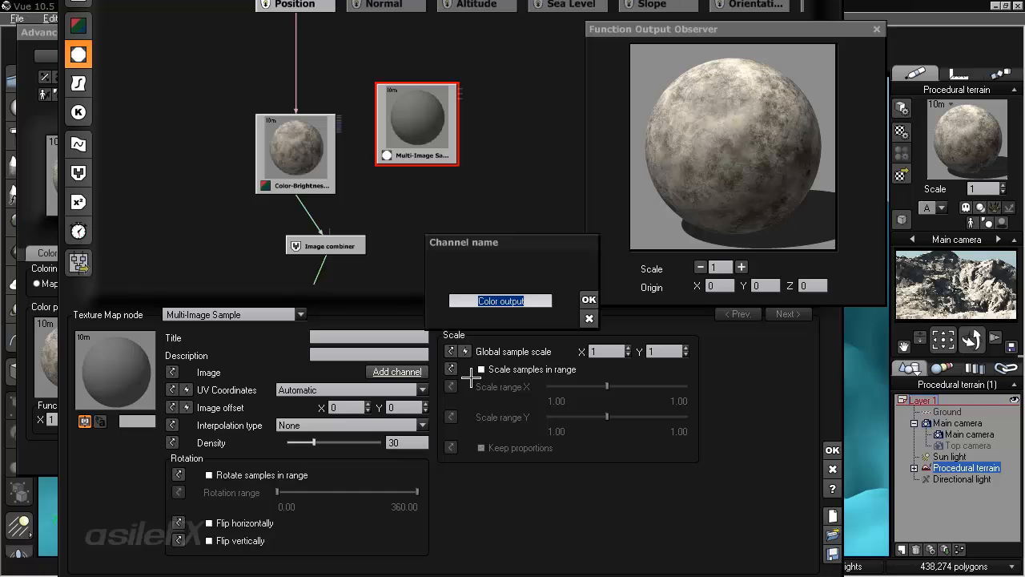
pyautogui.click(587, 299)
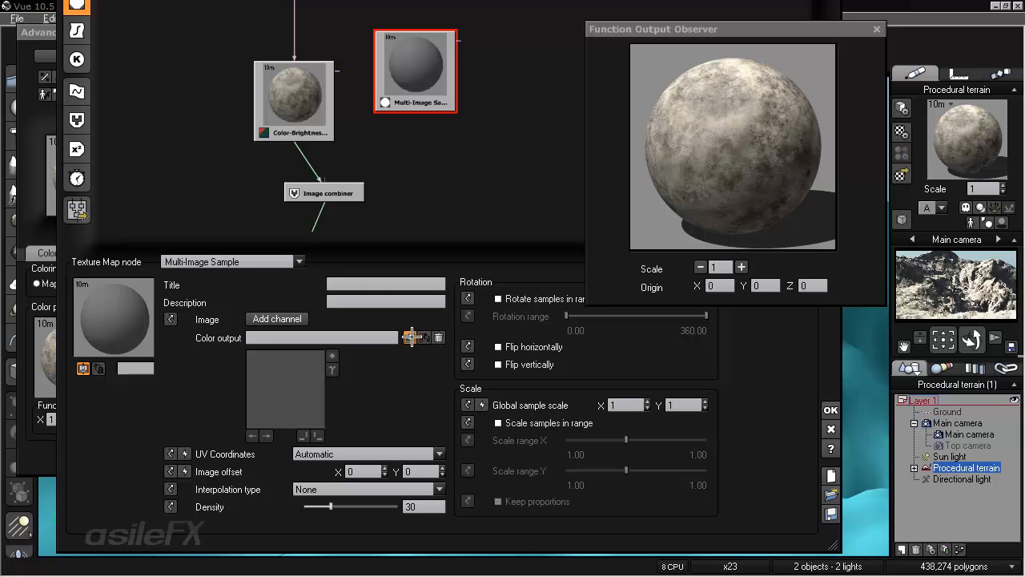
# - Load the picture Rock_0001 from the RockSequence folder into the Color output channel
pyautogui.click(411, 338)
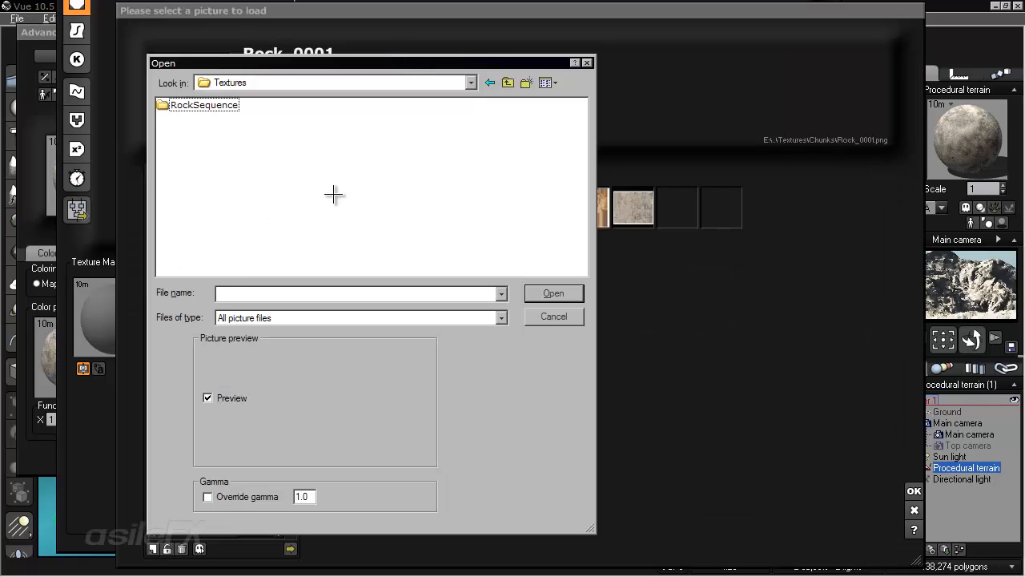
pyautogui.doubleClick(212, 105)
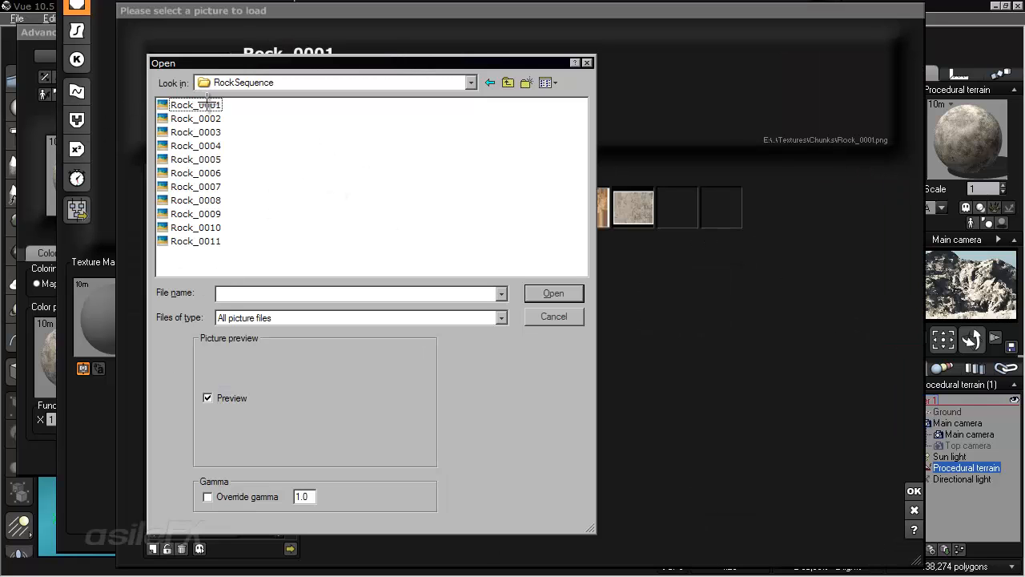
pyautogui.click(208, 105)
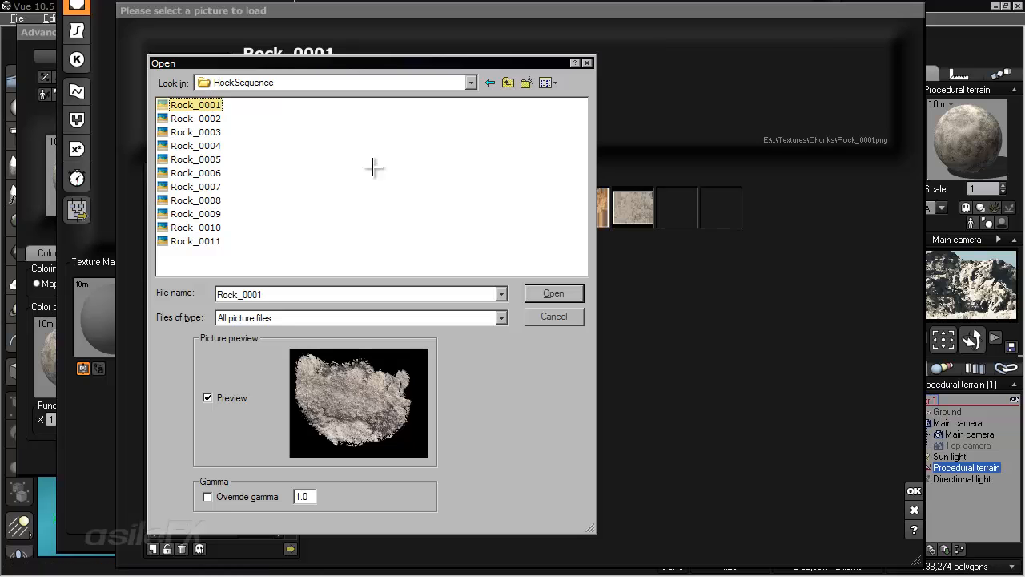
pyautogui.click(553, 293)
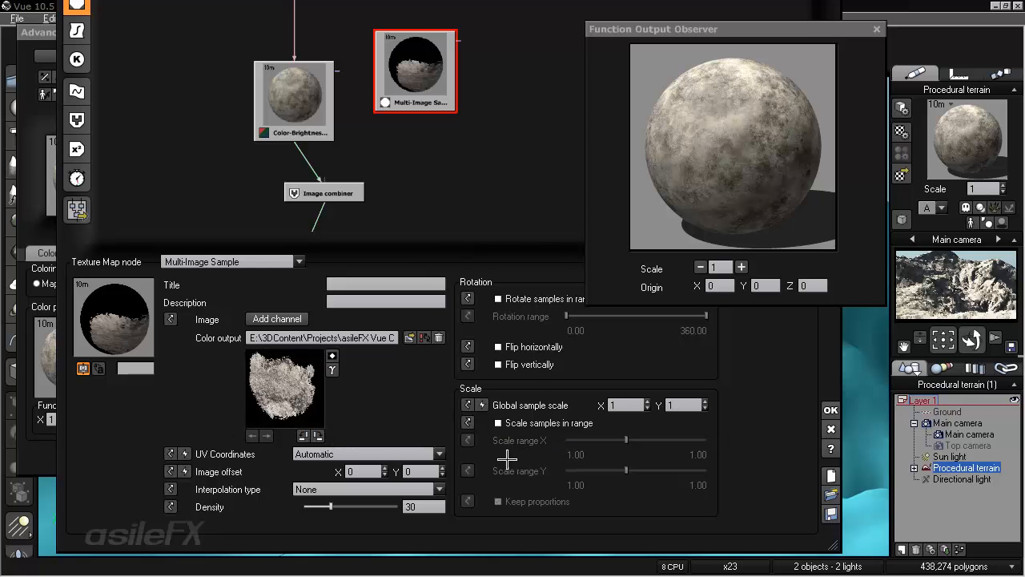
# - Switch to Photoshop and add a new empty layer beneath the rock layer of Rock_0001.png
pyautogui.hotkey('alt', 'Tab')
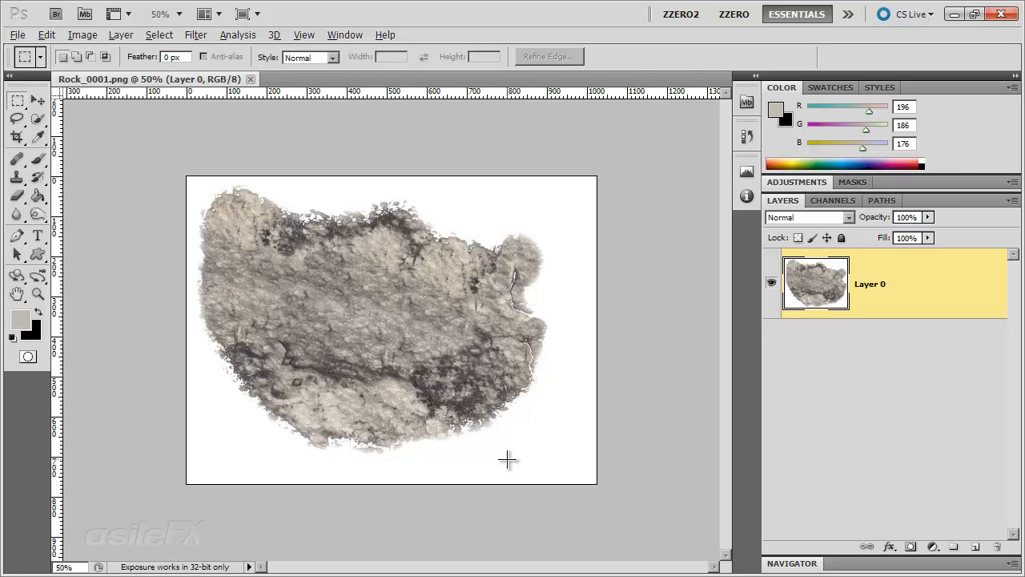
pyautogui.click(1012, 200)
pyautogui.click(984, 206)
pyautogui.moveTo(922, 283); pyautogui.dragTo(934, 394)
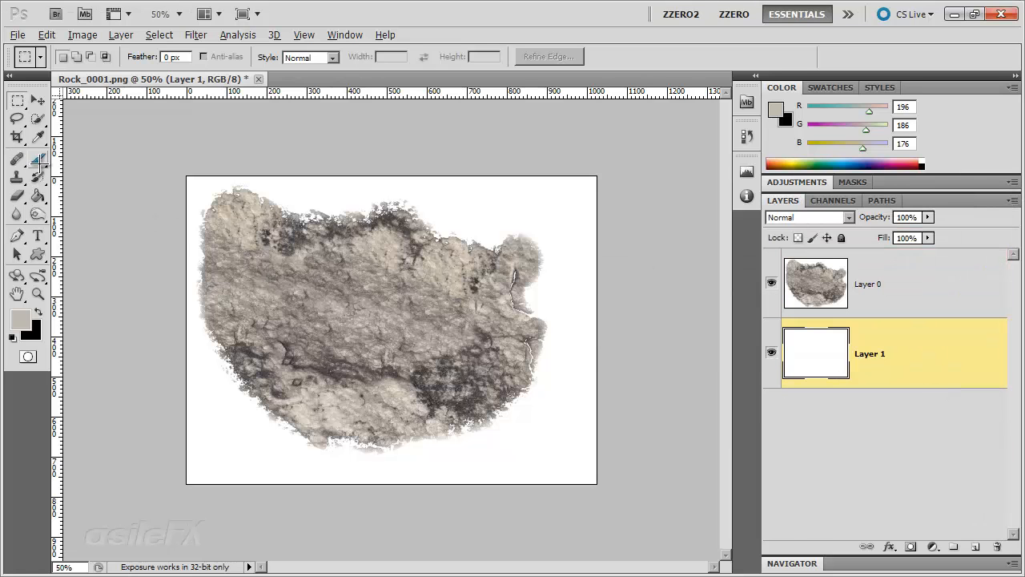
# - Fill the new layer with a beige-to-black linear gradient running across the canvas behind the rock
pyautogui.click(37, 196)
pyautogui.click(93, 194)
pyautogui.moveTo(272, 400); pyautogui.dragTo(592, 280)
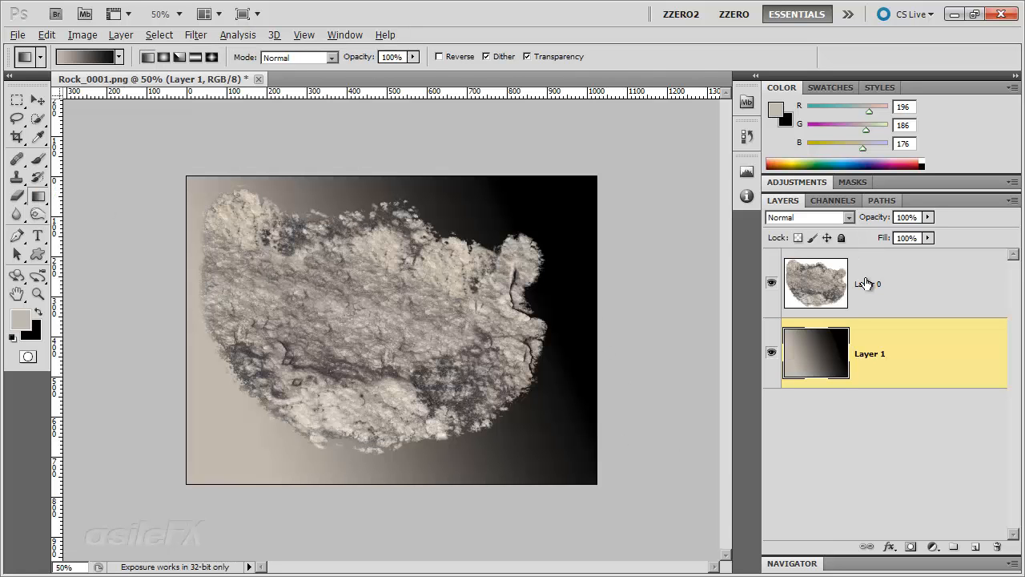
# - Delete the gradient layer beneath the rock layer
pyautogui.click(854, 277)
pyautogui.click(870, 355)
pyautogui.rightClick(891, 336)
pyautogui.click(822, 92)
pyautogui.press('Return')
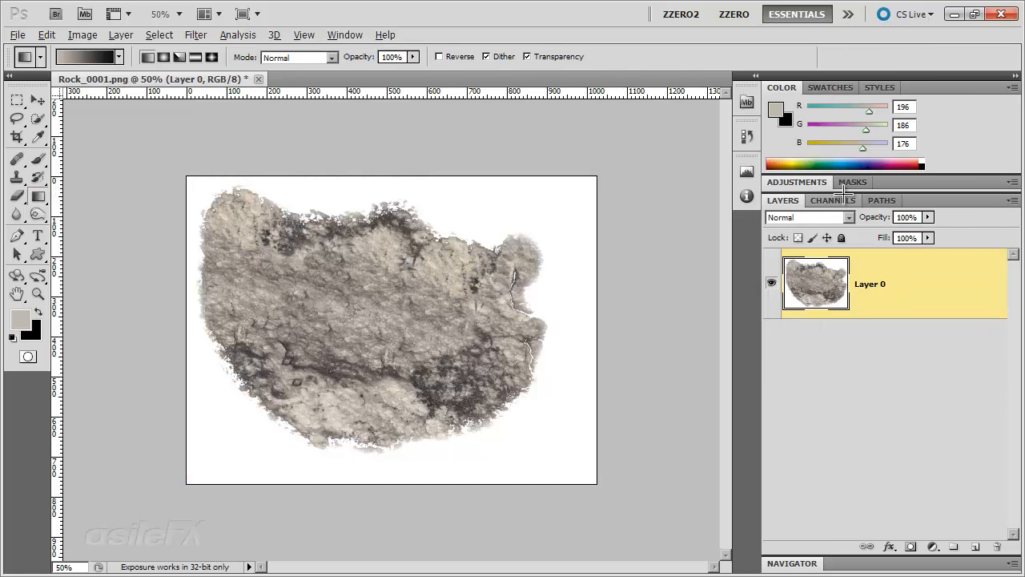
# - Add a new alpha channel named Alpha 1 to the rock image, with masked areas and 50% opacity
pyautogui.click(833, 200)
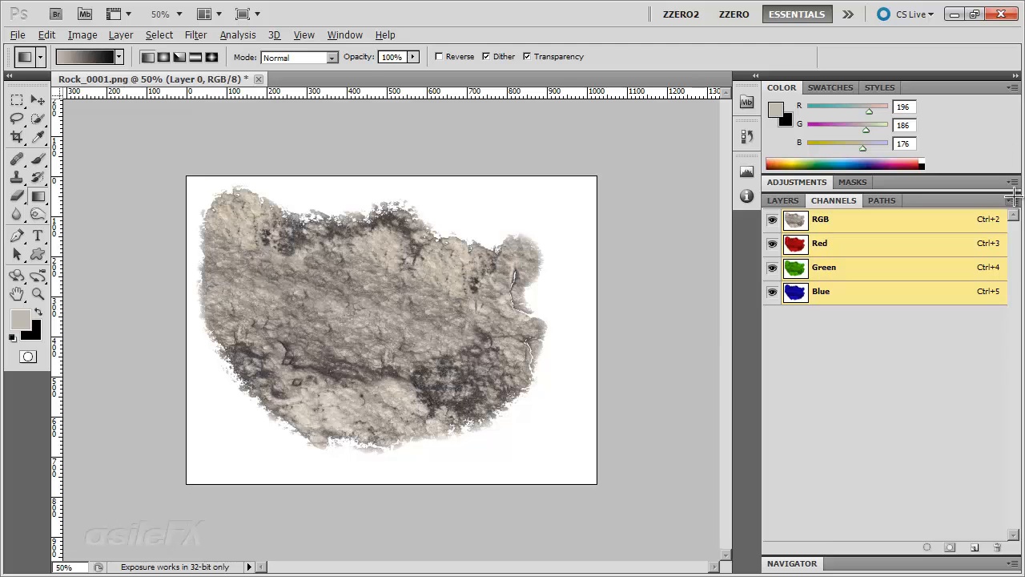
pyautogui.click(1014, 200)
pyautogui.click(942, 201)
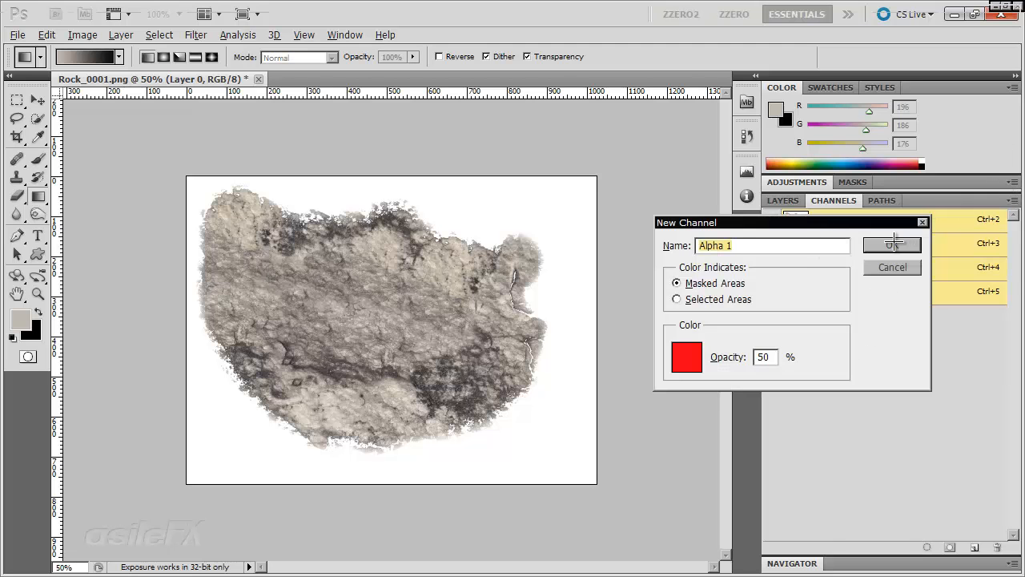
pyautogui.click(899, 242)
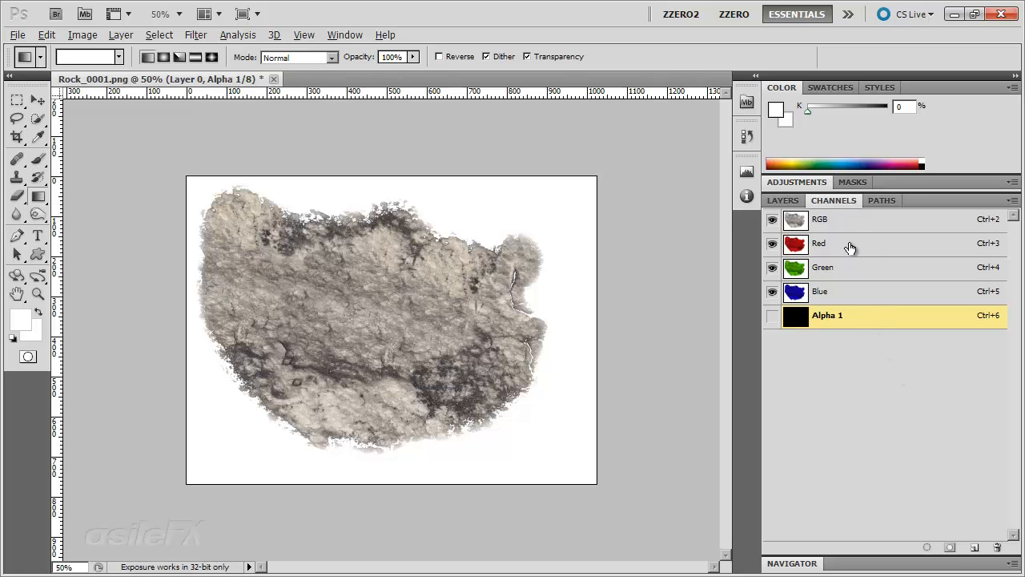
# - Return to the layer list and close Rock_0001.png without saving the changes
pyautogui.click(781, 199)
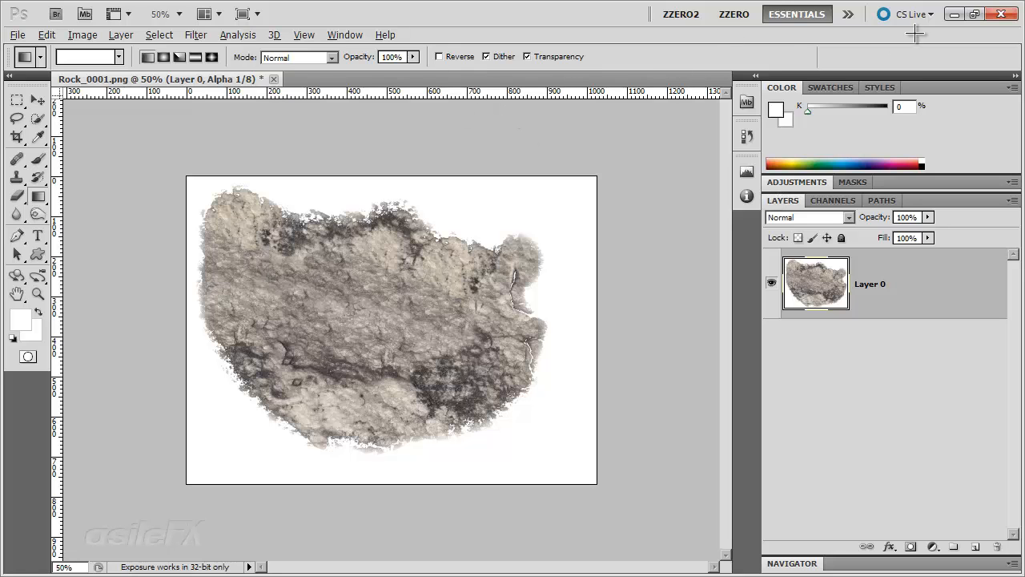
pyautogui.click(274, 78)
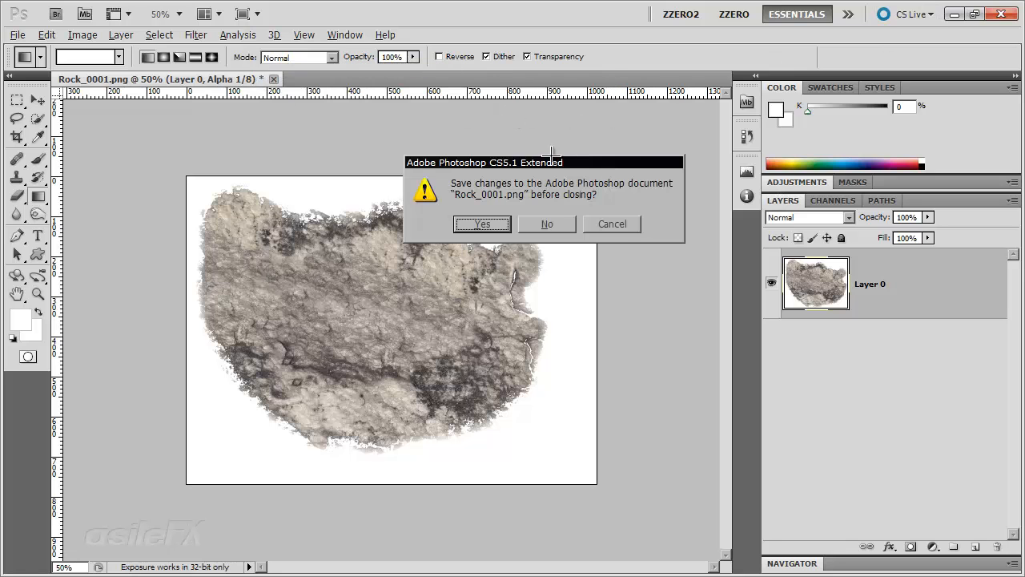
pyautogui.click(549, 224)
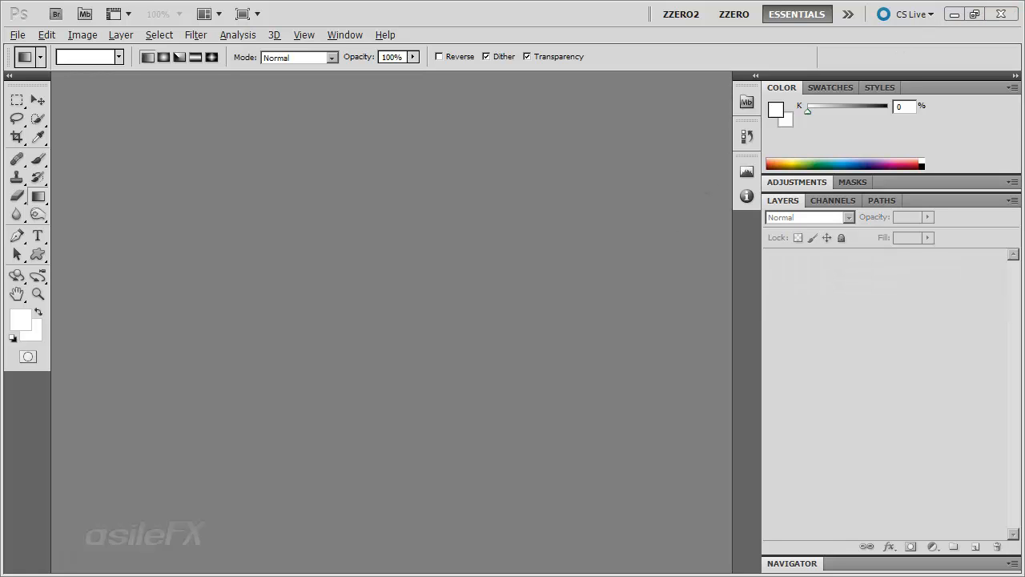
# - Examine the rock cutouts in the RockSequence folder one by one, starting at Rock_0001, and close the image preview and folder window
pyautogui.moveTo(1024, 122); pyautogui.dragTo(450, 31)
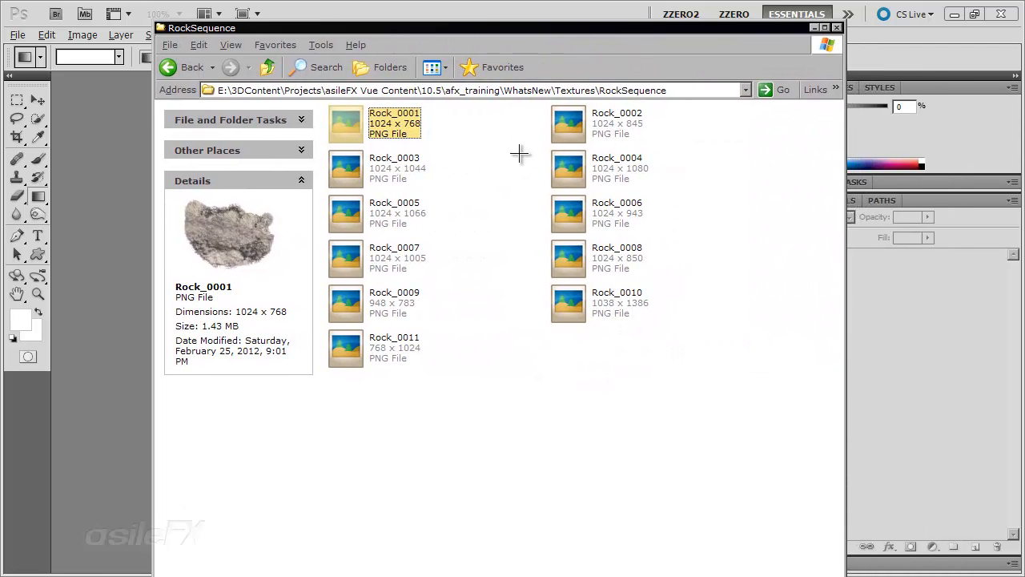
pyautogui.press('Return')
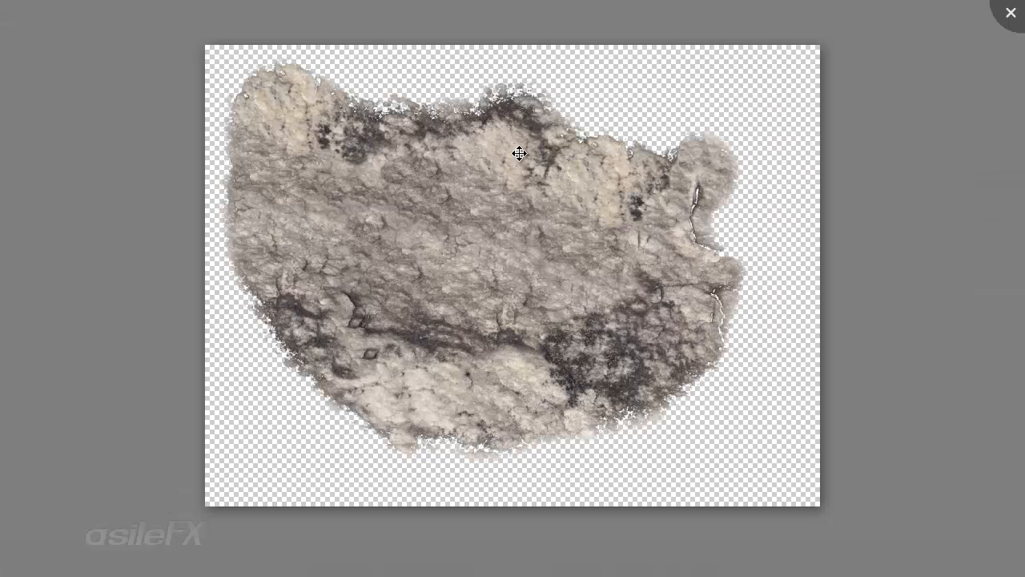
pyautogui.press('Right')
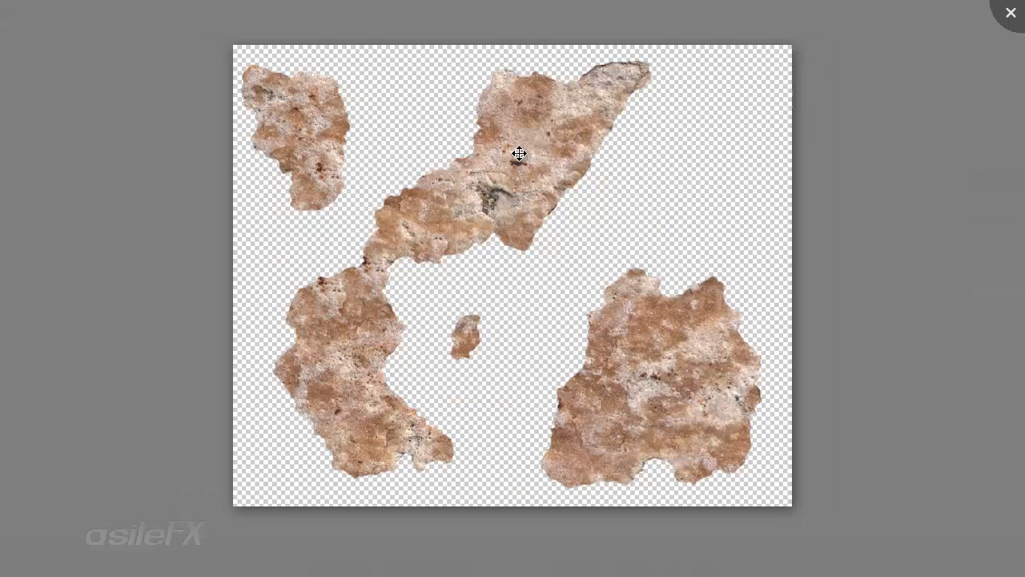
pyautogui.press('Right')
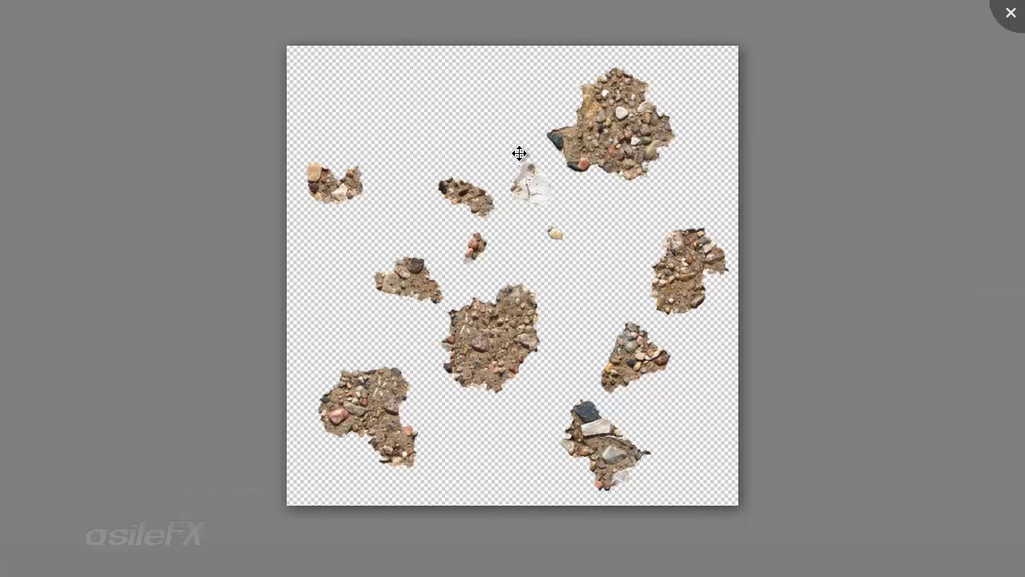
pyautogui.press('Right')
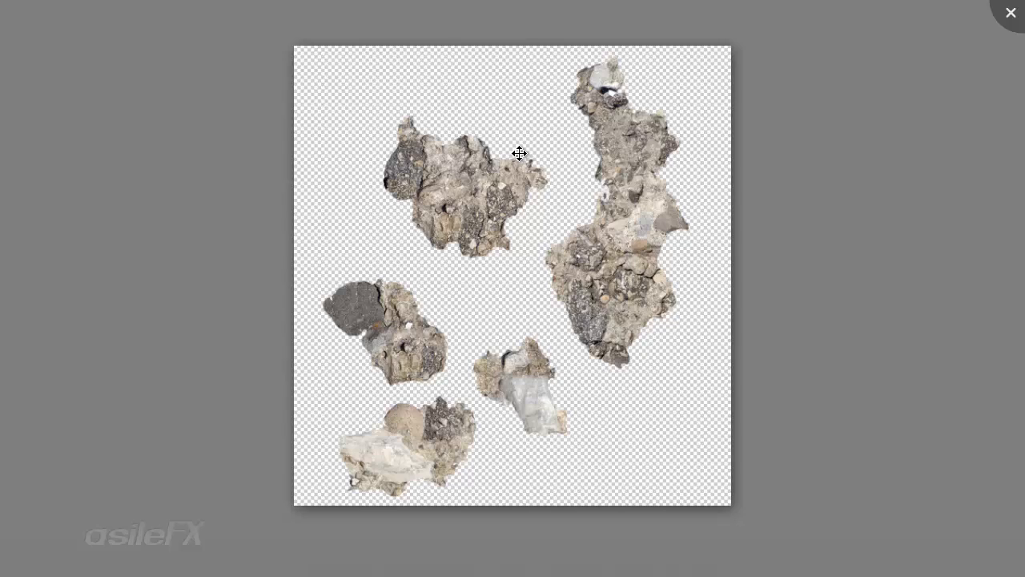
pyautogui.press('Right')
pyautogui.press('Right')
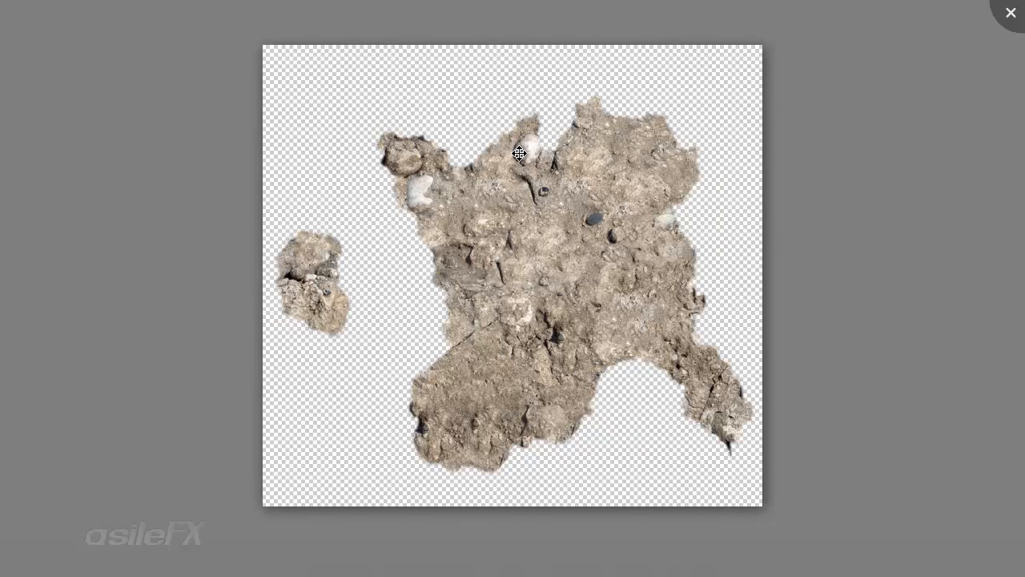
pyautogui.press('Right')
pyautogui.press('Right')
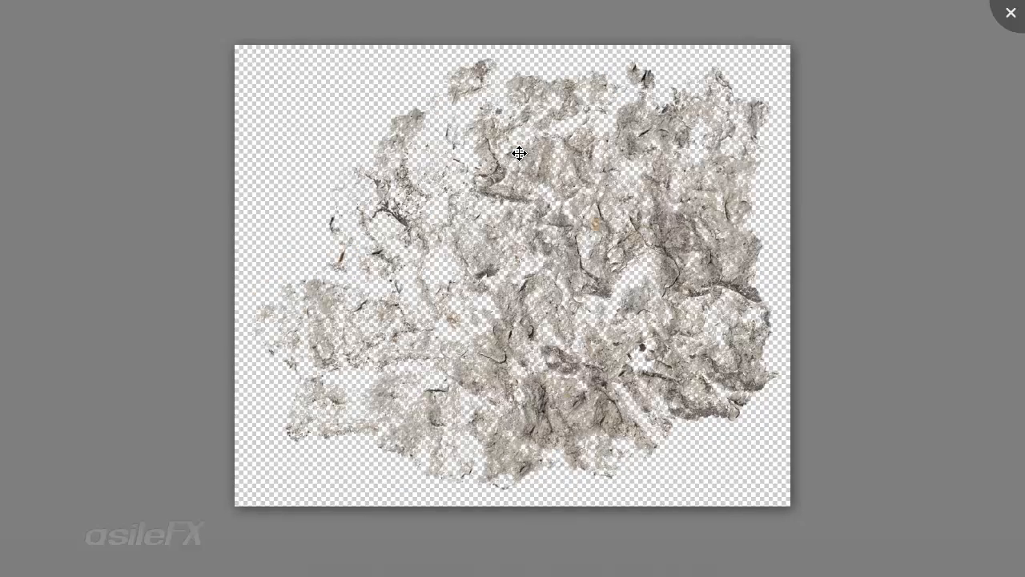
pyautogui.press('Right')
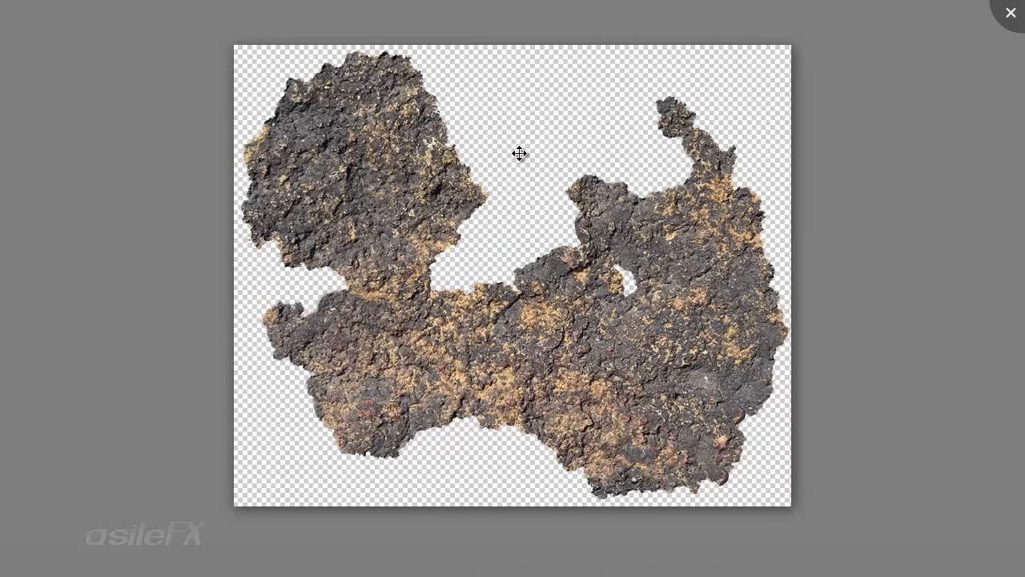
pyautogui.press('Right')
pyautogui.press('Right')
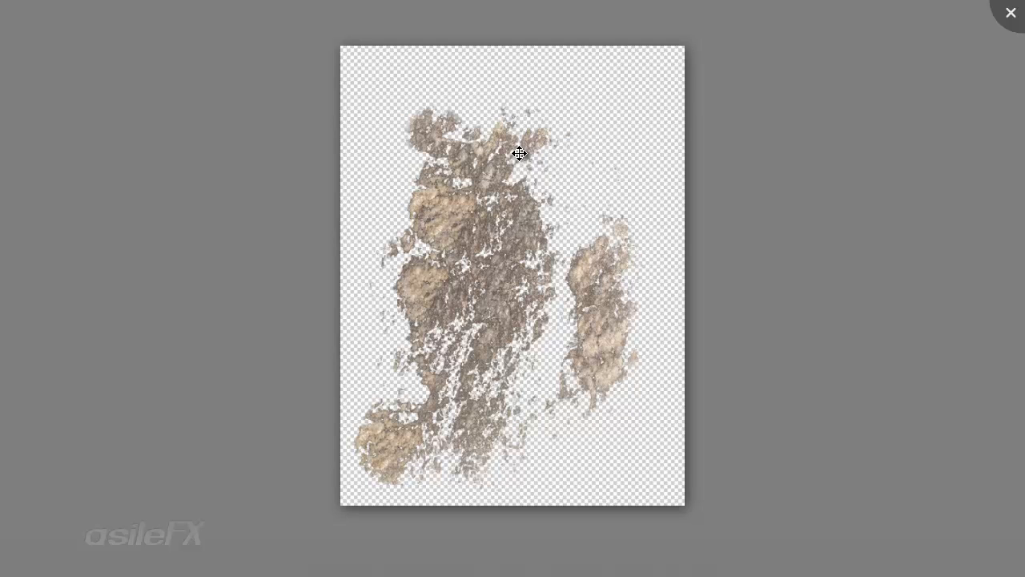
pyautogui.click(1010, 13)
pyautogui.click(837, 27)
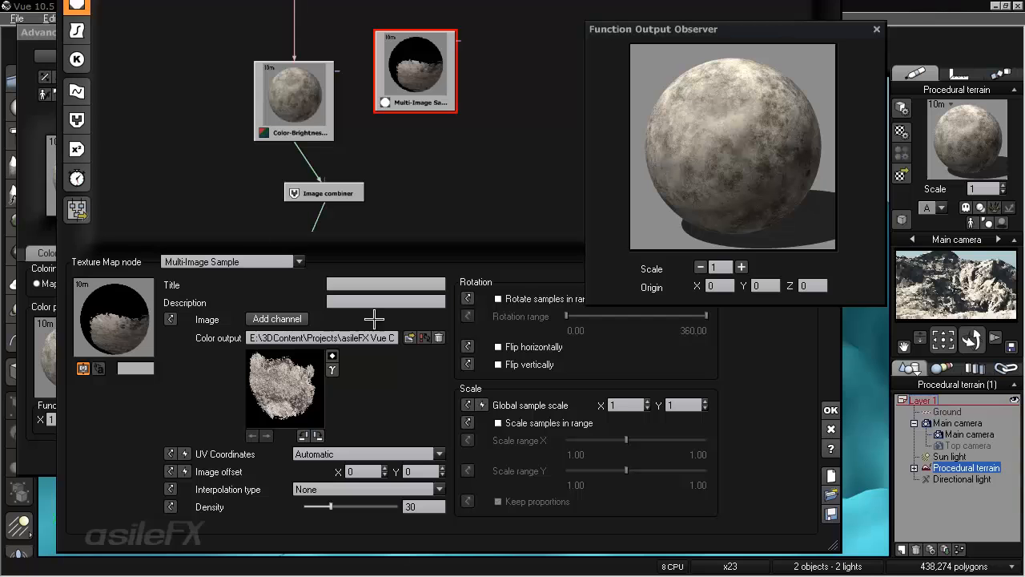
# - Change the Multi-Image Sample's color output file name to the wildcard pattern Rock_000*.png
pyautogui.click(385, 338)
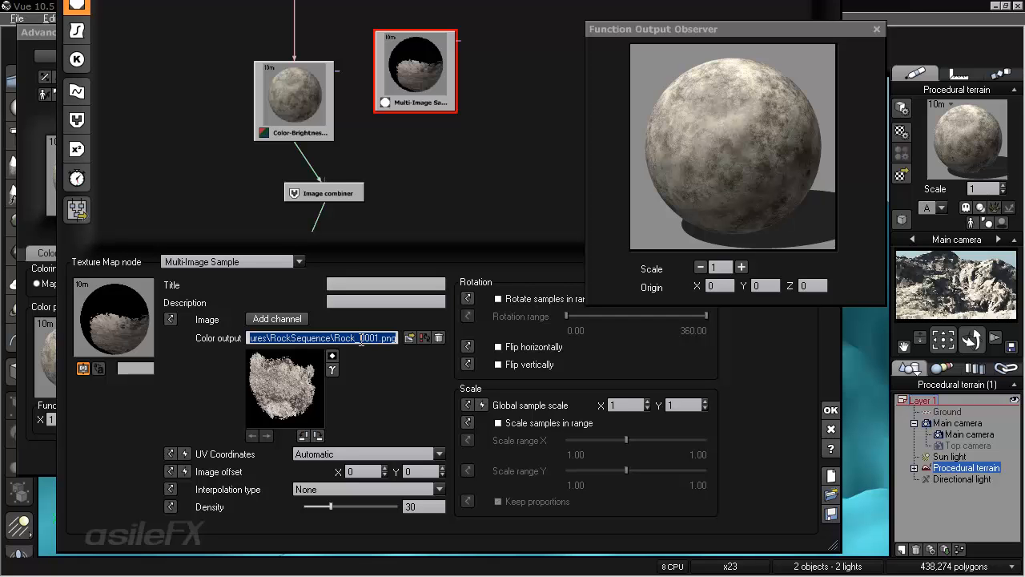
pyautogui.click(368, 337)
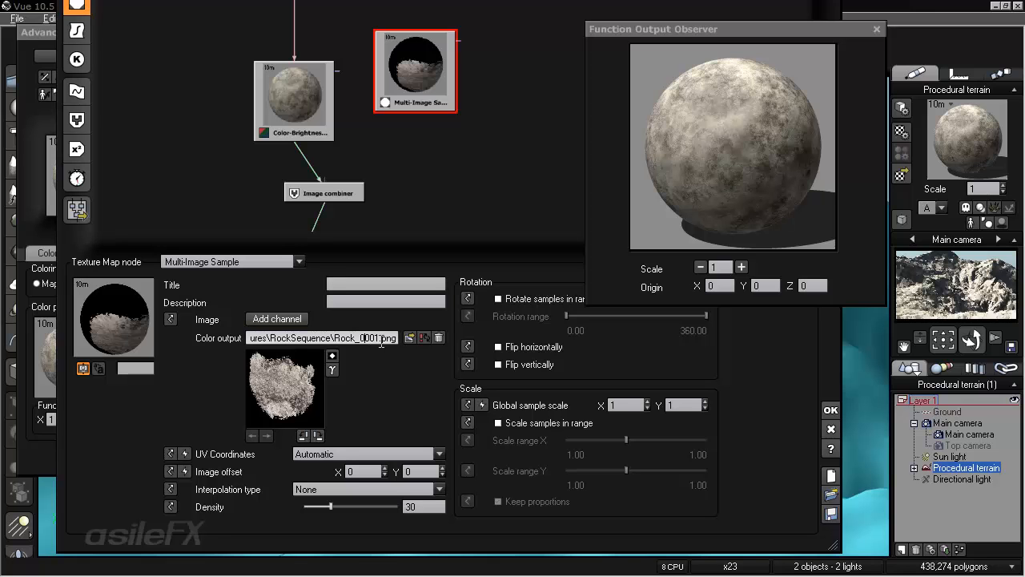
pyautogui.moveTo(368, 338); pyautogui.dragTo(375, 339)
pyautogui.click(379, 338)
pyautogui.press('BackSpace')
pyautogui.press('Return')
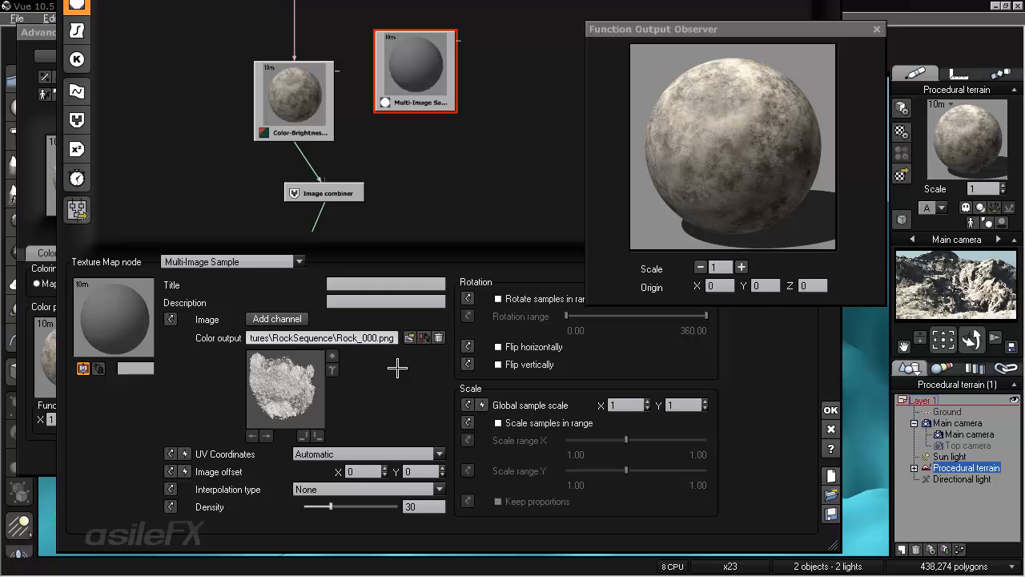
pyautogui.write('*')
pyautogui.press('Return')
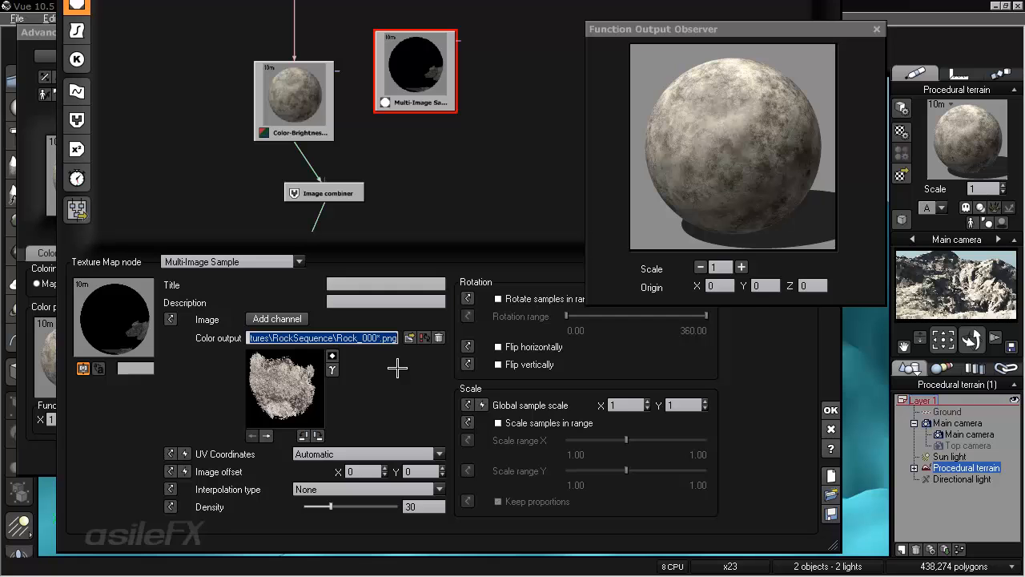
pyautogui.click(373, 335)
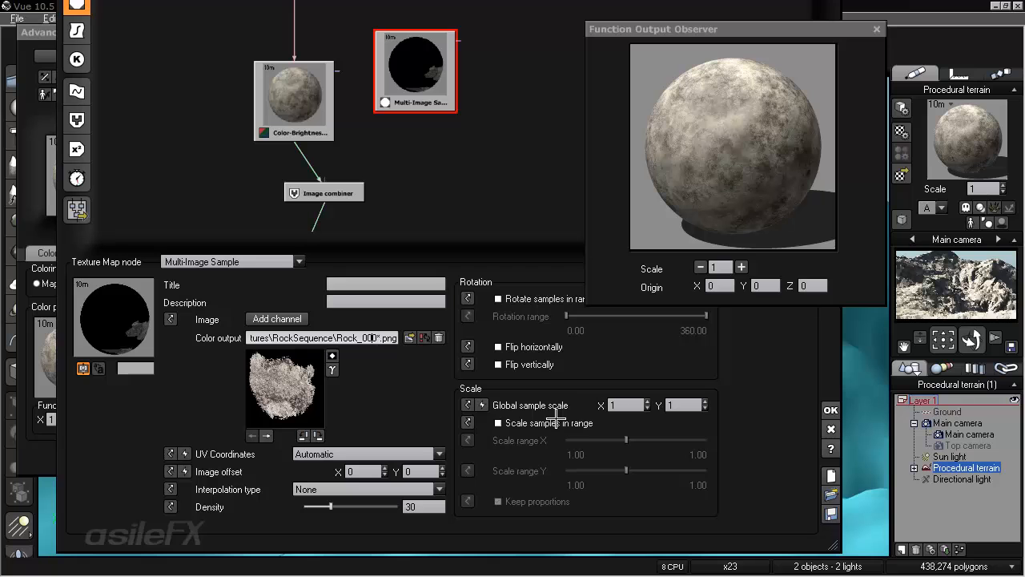
# - Browse forward through the rock images loaded in the Multi-Image Sample up to the end of the sequence
pyautogui.click(266, 436)
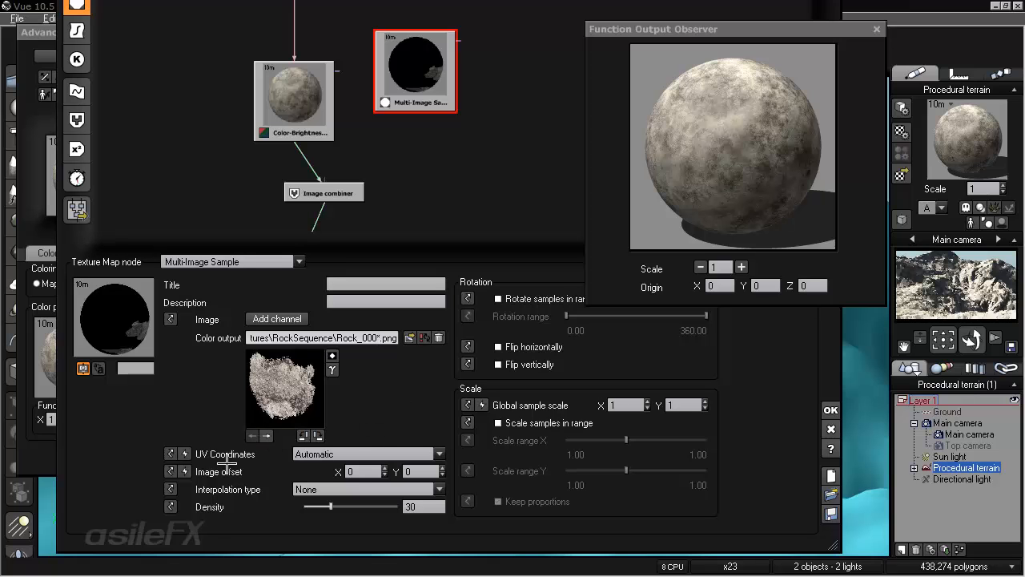
pyautogui.click(267, 437)
pyautogui.click(266, 436)
pyautogui.click(267, 436)
pyautogui.click(268, 436)
pyautogui.click(270, 436)
pyautogui.click(271, 436)
pyautogui.click(273, 436)
pyautogui.click(272, 436)
pyautogui.click(270, 435)
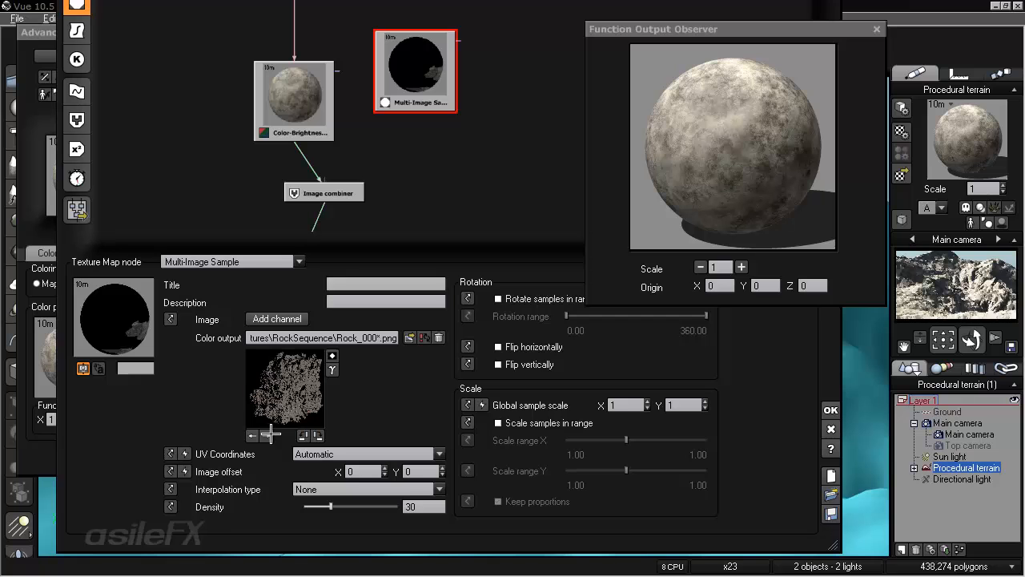
pyautogui.click(271, 435)
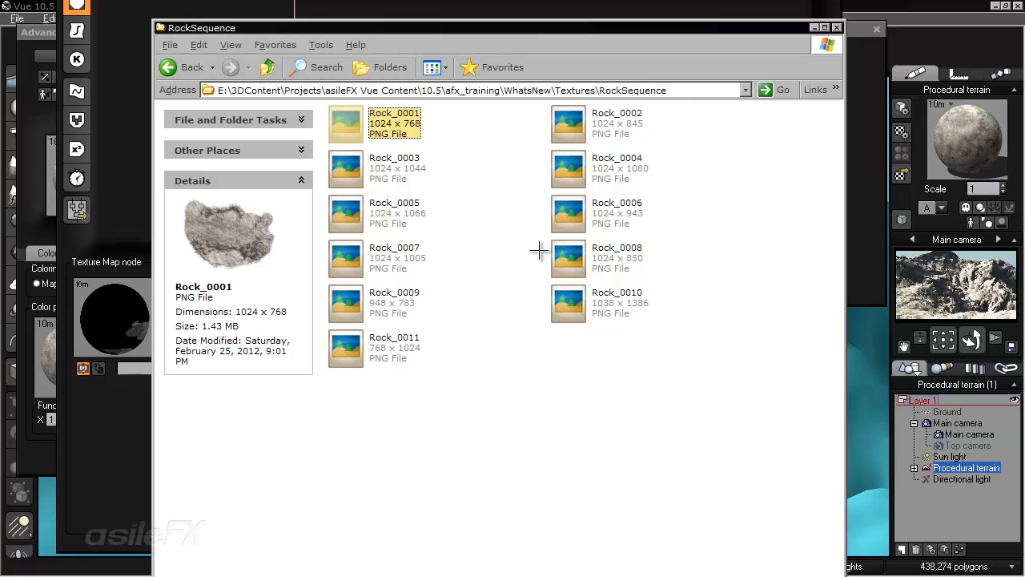
# - Check Rock_0008 and Rock_0009 in the RockSequence folder and put the folder window away
pyautogui.click(593, 251)
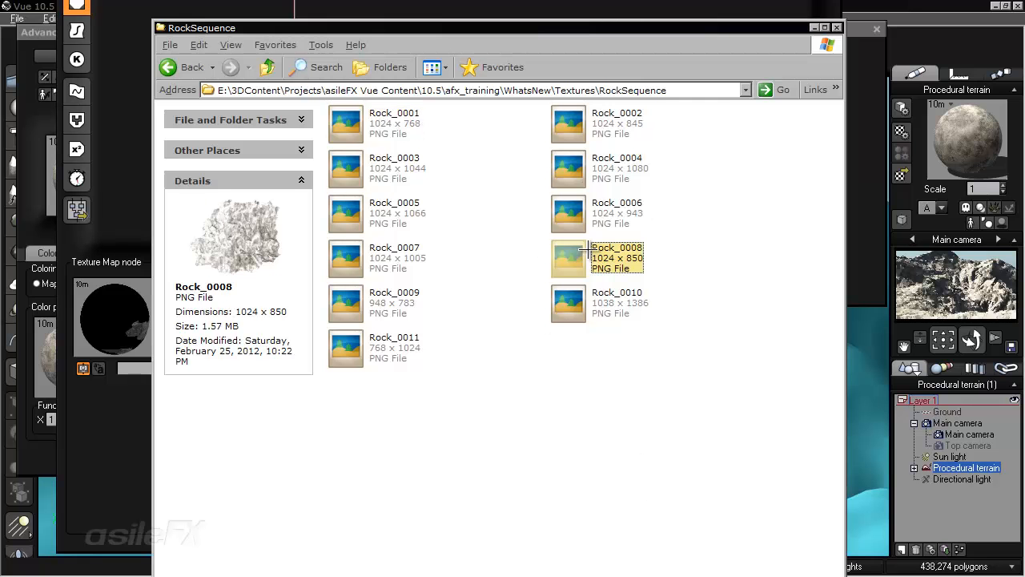
pyautogui.click(400, 298)
pyautogui.click(507, 412)
pyautogui.click(341, 282)
pyautogui.moveTo(395, 28); pyautogui.dragTo(437, 41)
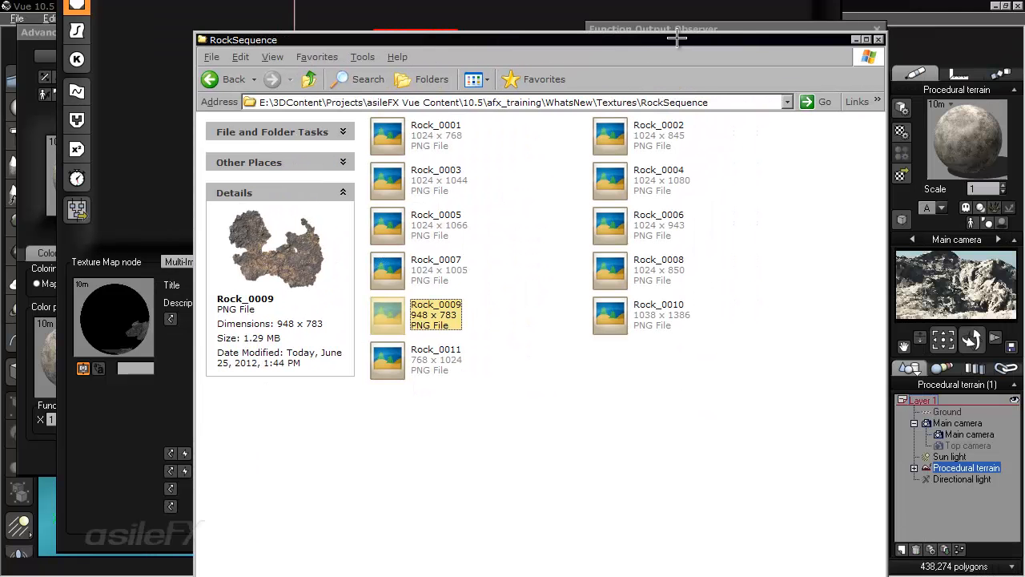
pyautogui.click(854, 39)
# - Broaden the color output file name pattern to Rock_00*.png
pyautogui.tripleClick(376, 337)
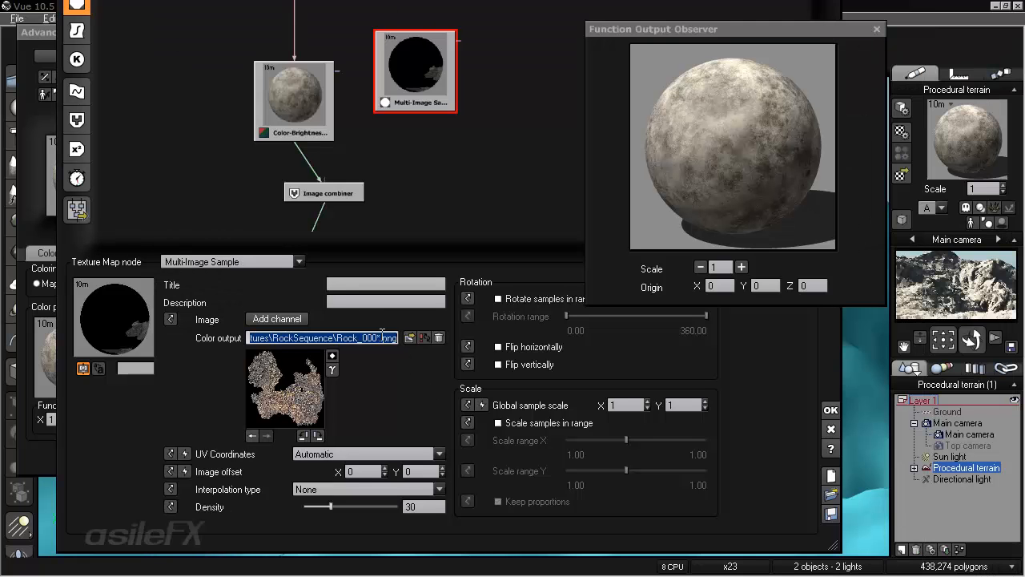
pyautogui.click(376, 336)
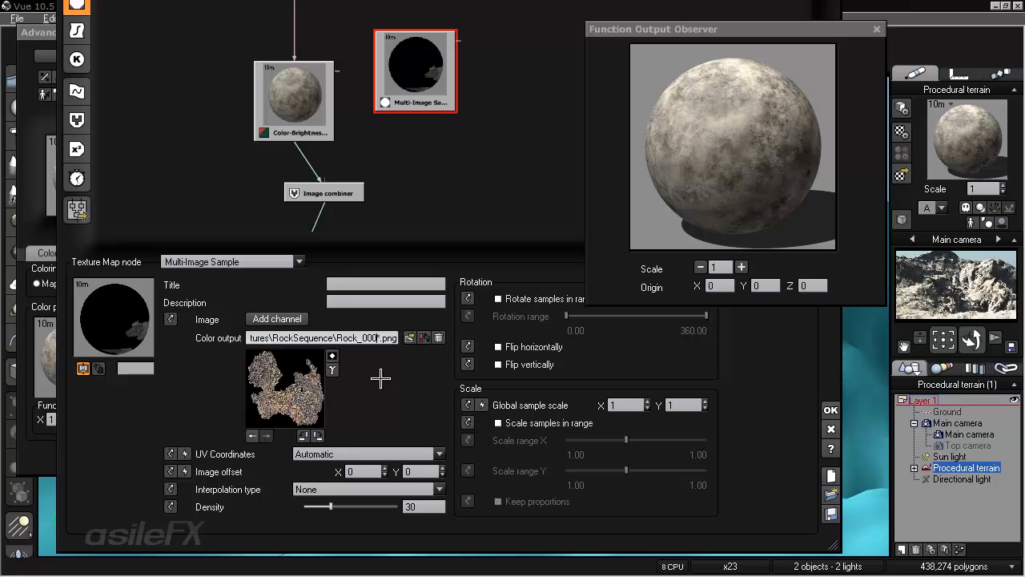
pyautogui.press('BackSpace')
pyautogui.write('*')
pyautogui.press('Return')
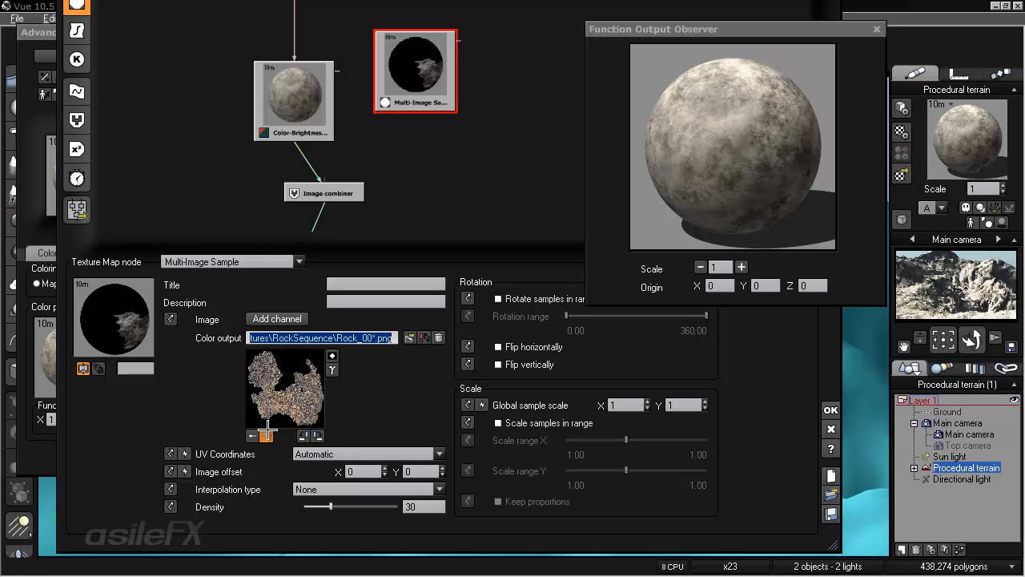
# - Browse forward and back through the rock images matched by the Rock_00*.png pattern
pyautogui.click(266, 434)
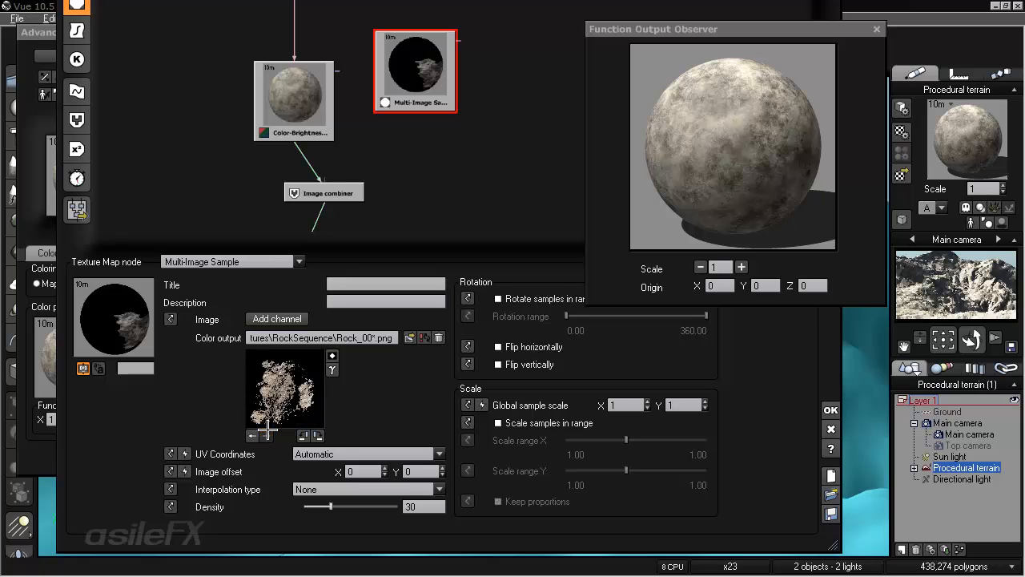
pyautogui.click(253, 435)
pyautogui.click(253, 435)
pyautogui.click(254, 435)
pyautogui.click(254, 435)
pyautogui.click(254, 435)
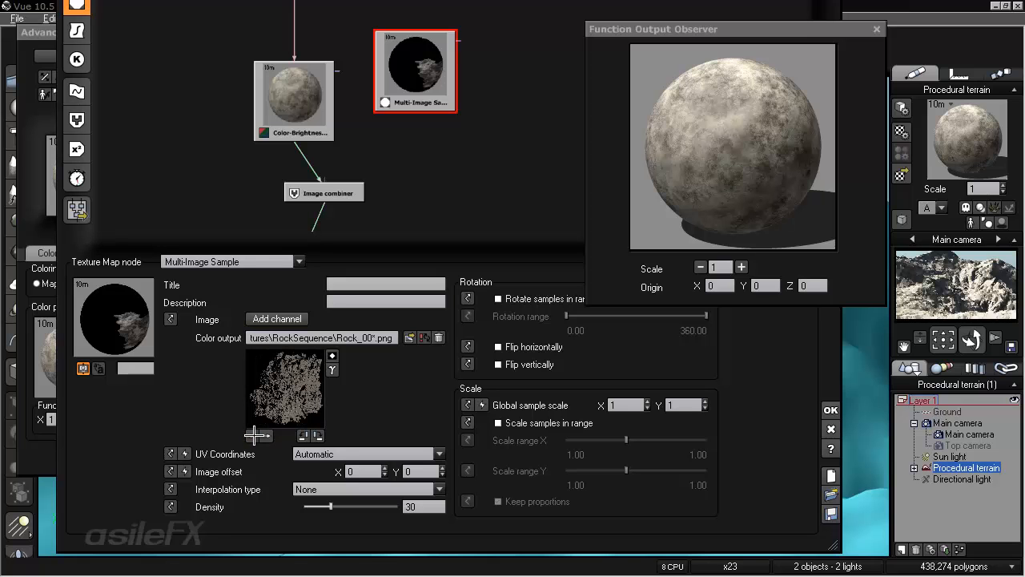
pyautogui.click(254, 435)
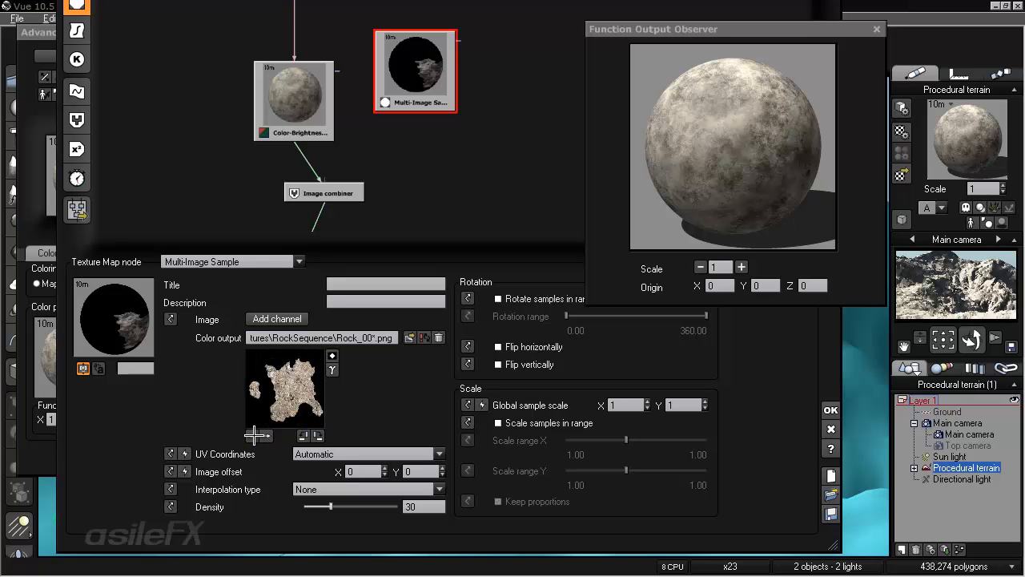
pyautogui.click(254, 435)
pyautogui.click(272, 434)
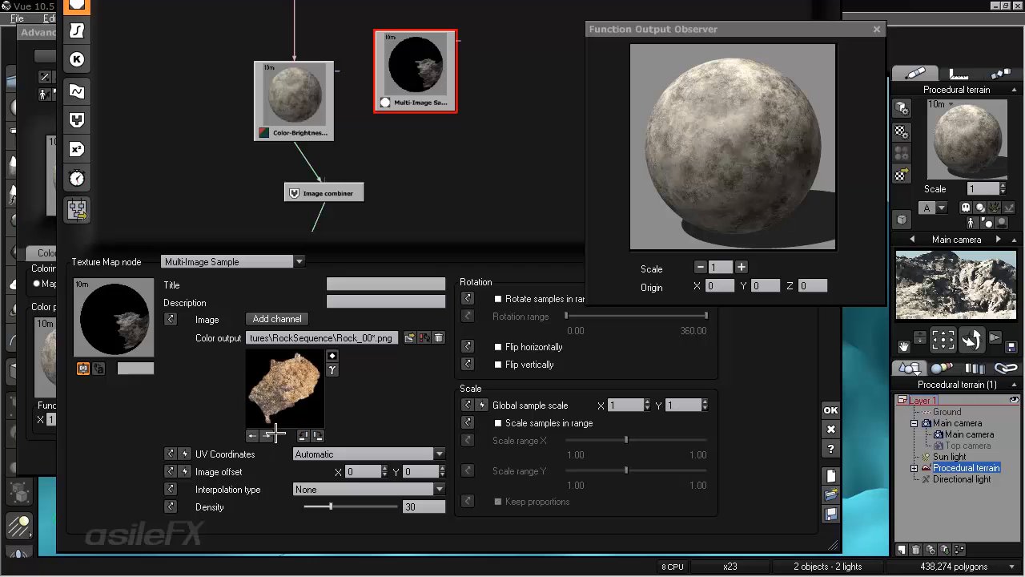
# - Rotate individual rock images in the Multi-Image Sample sequence while moving between them
pyautogui.click(318, 436)
pyautogui.click(268, 436)
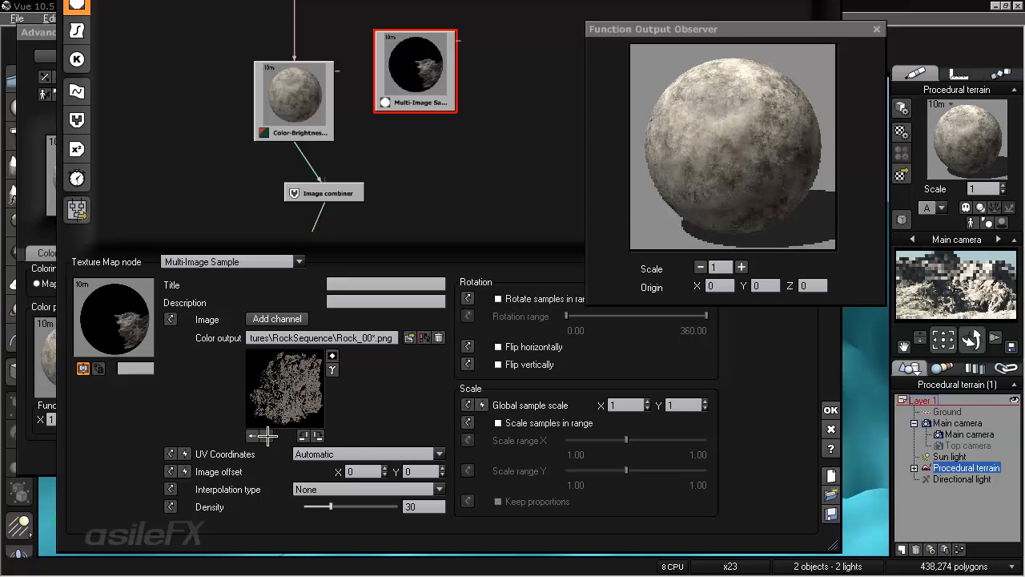
pyautogui.click(300, 434)
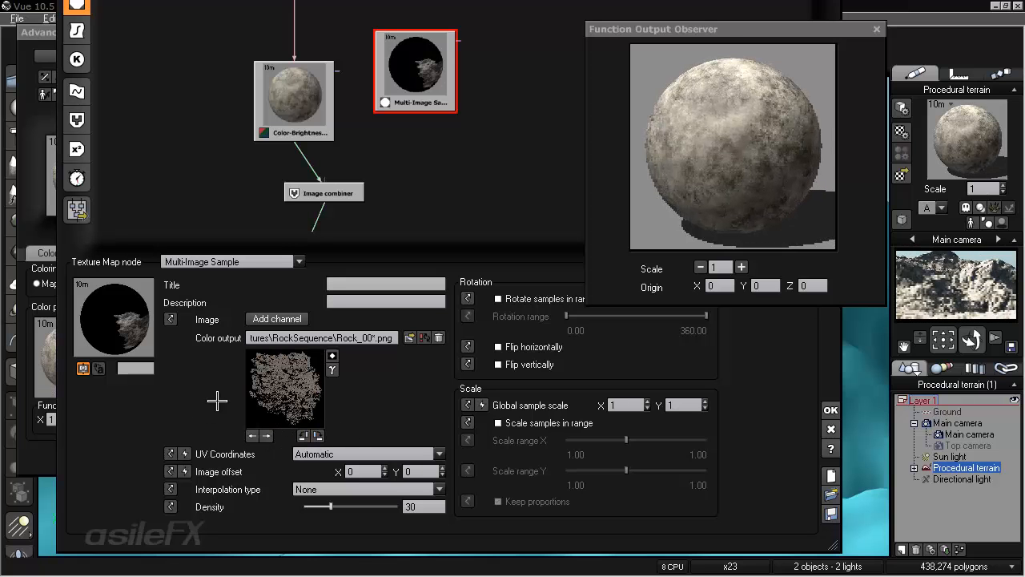
pyautogui.click(267, 436)
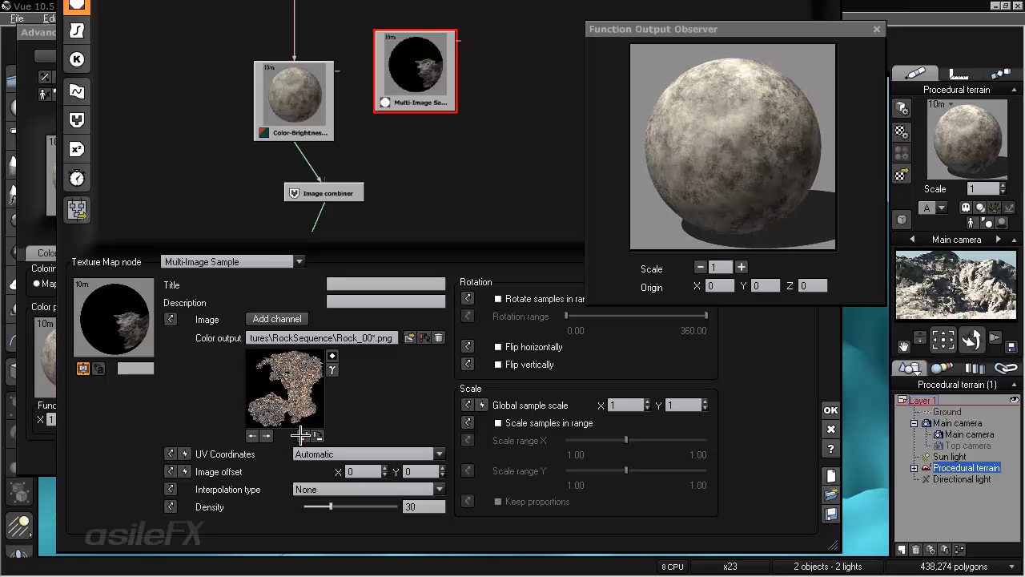
pyautogui.click(254, 433)
pyautogui.click(255, 433)
pyautogui.click(255, 434)
pyautogui.click(318, 436)
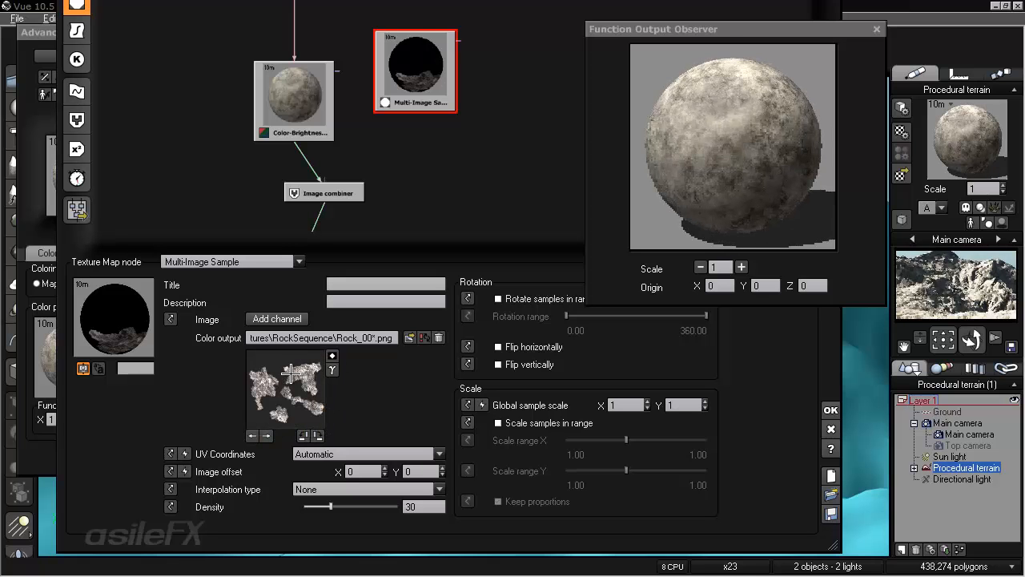
# - View an earlier rock image in the sequence and check its Image Gamma options, leaving them unchanged
pyautogui.click(255, 434)
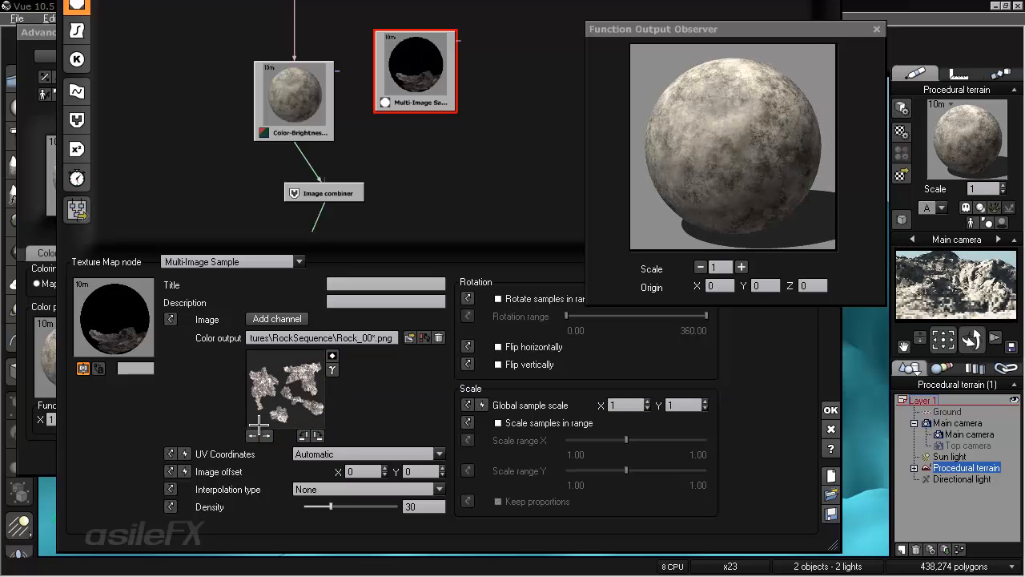
pyautogui.click(255, 434)
pyautogui.click(332, 355)
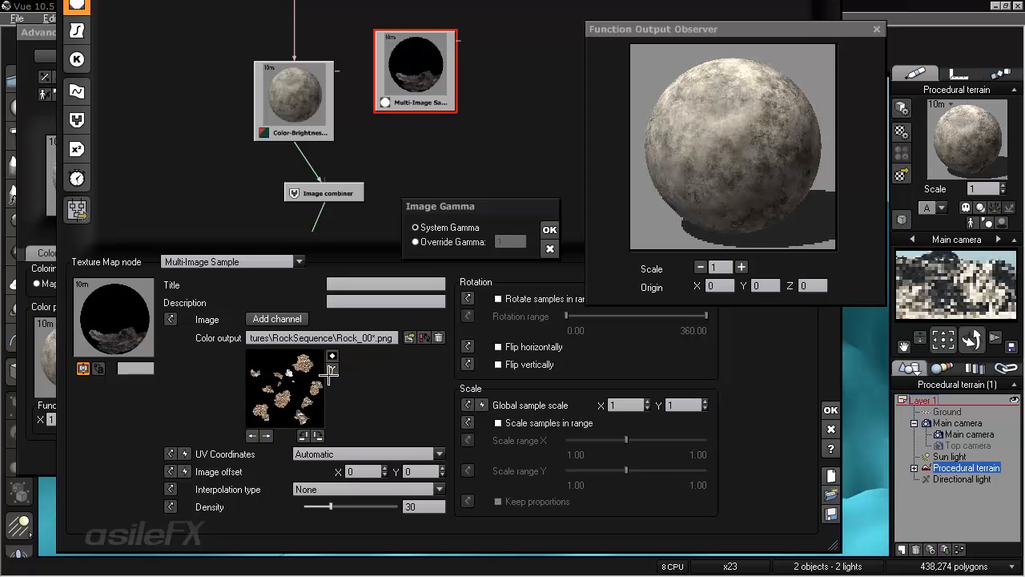
pyautogui.click(550, 249)
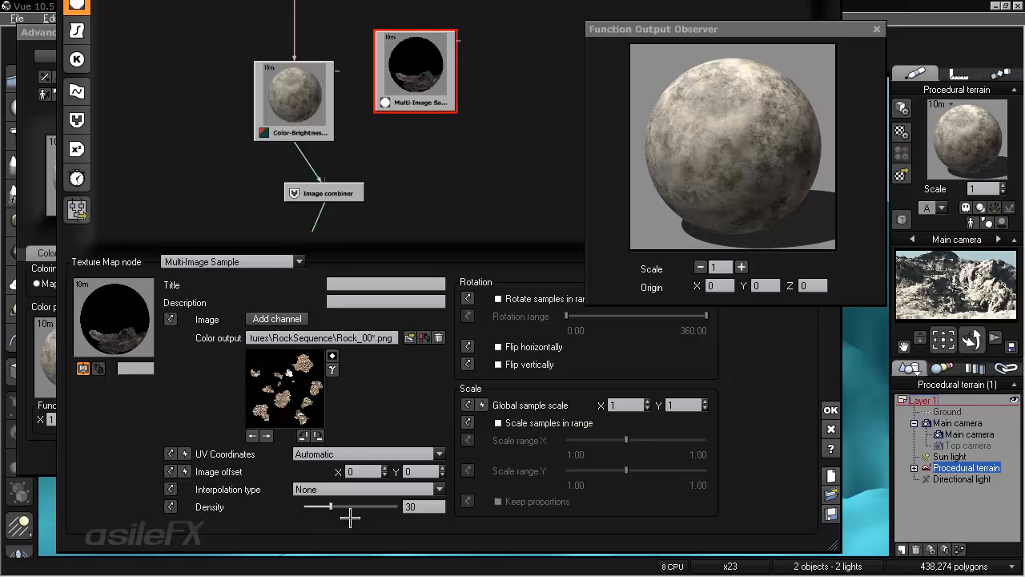
# - Set the Multi-Image Sample density to 100 and connect the node to the Image combiner alongside the Color-Brightness node
pyautogui.moveTo(333, 507); pyautogui.dragTo(398, 507)
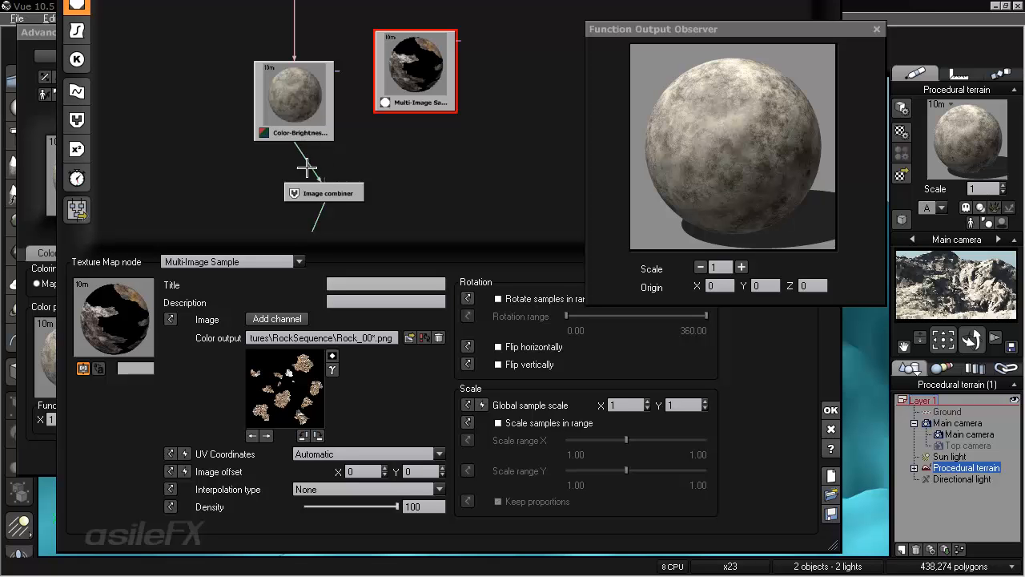
pyautogui.moveTo(439, 77); pyautogui.dragTo(408, 107)
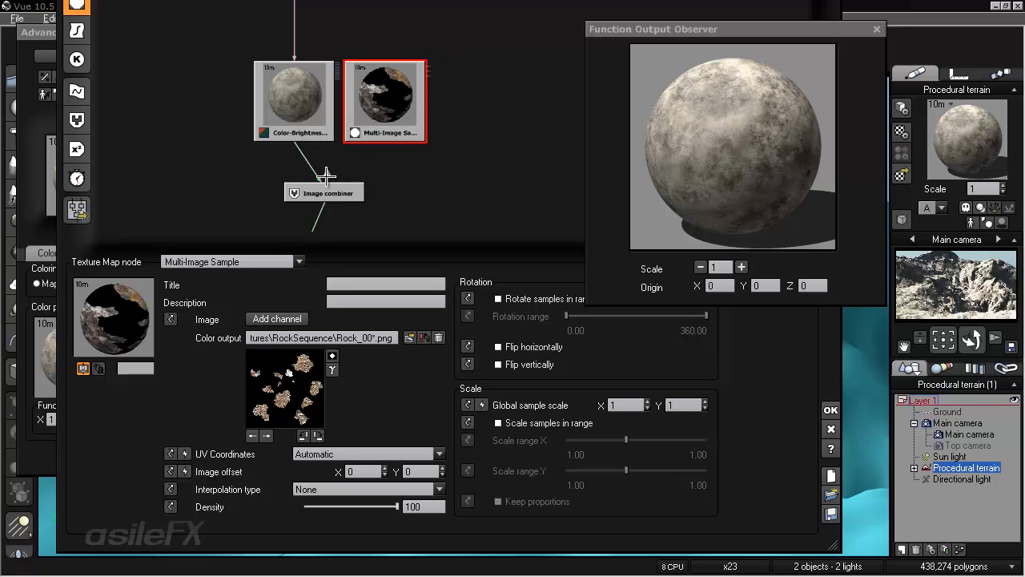
pyautogui.moveTo(326, 176); pyautogui.dragTo(385, 138)
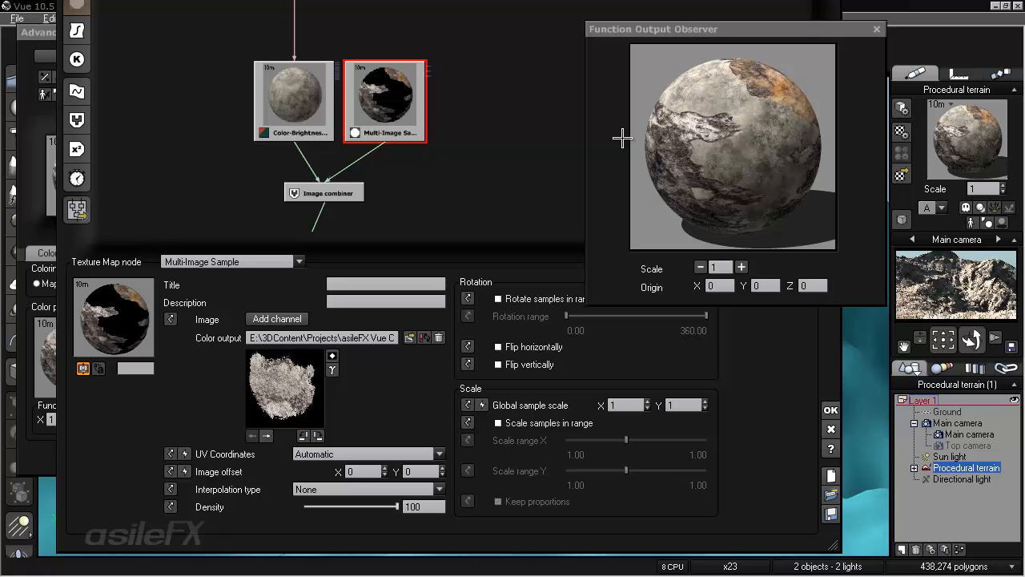
pyautogui.moveTo(353, 193); pyautogui.dragTo(317, 195)
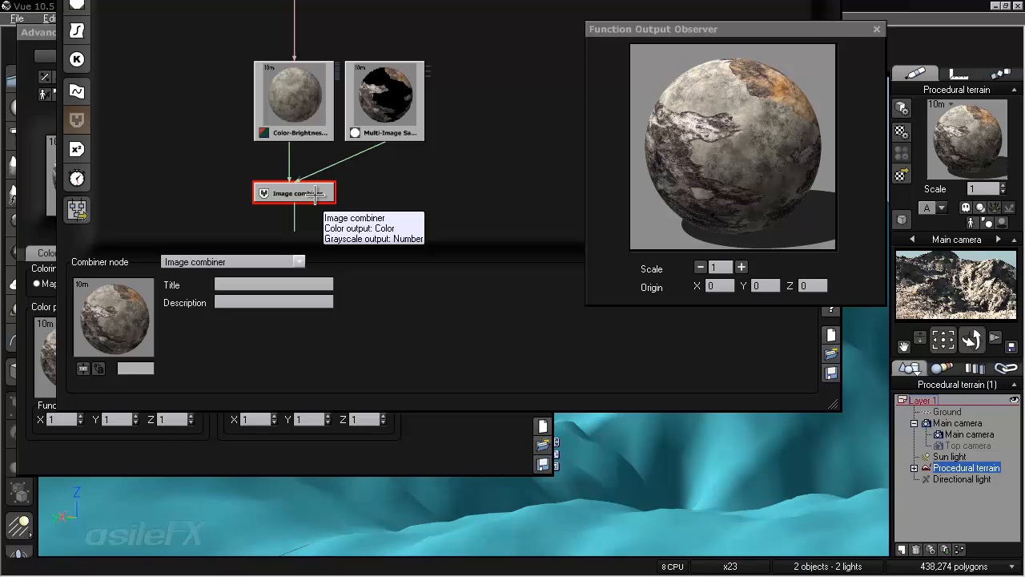
# - Try a density of 25 on the Multi-Image Sample node and return it to 100
pyautogui.click(368, 118)
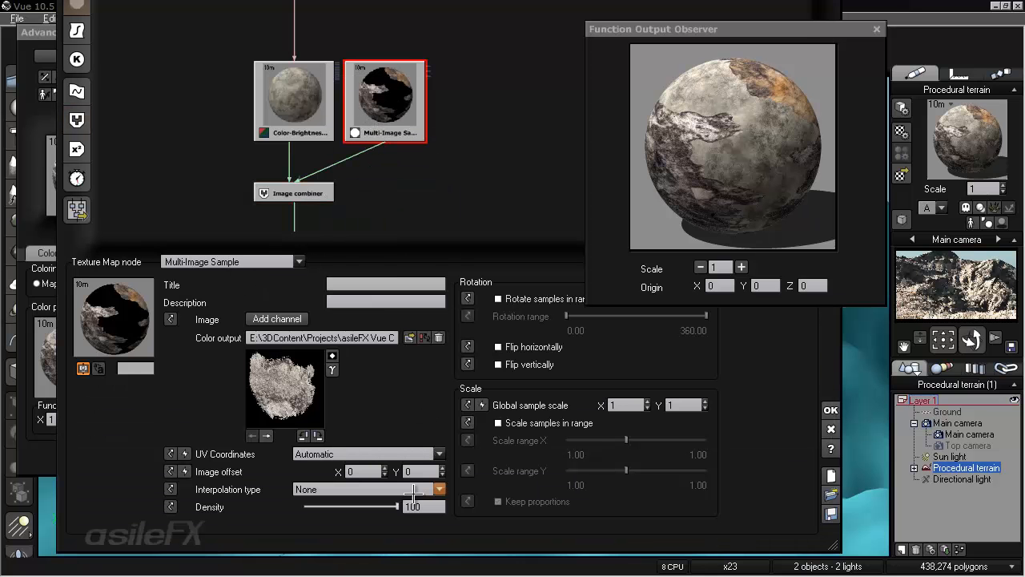
pyautogui.moveTo(356, 502); pyautogui.dragTo(329, 502)
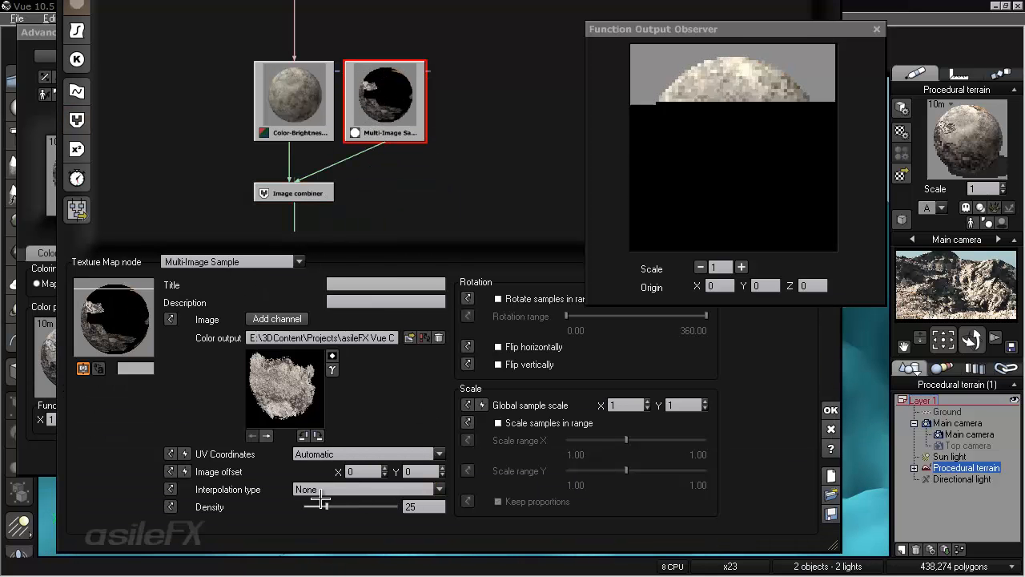
pyautogui.moveTo(399, 499); pyautogui.dragTo(437, 525)
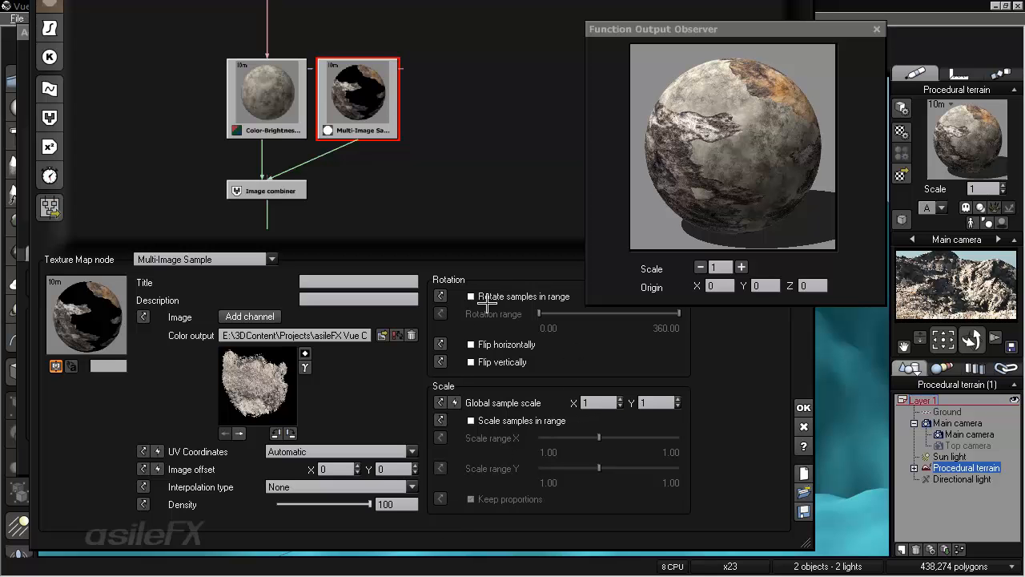
# - Enable rotating samples in range and set the rotation range from 109.03 to 242.74
pyautogui.click(527, 297)
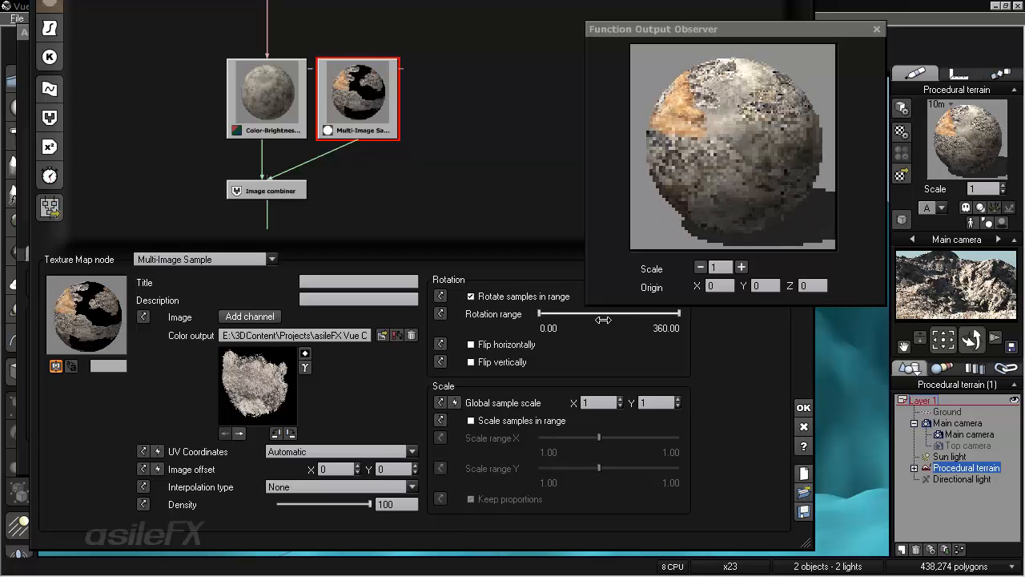
pyautogui.moveTo(679, 313); pyautogui.dragTo(633, 314)
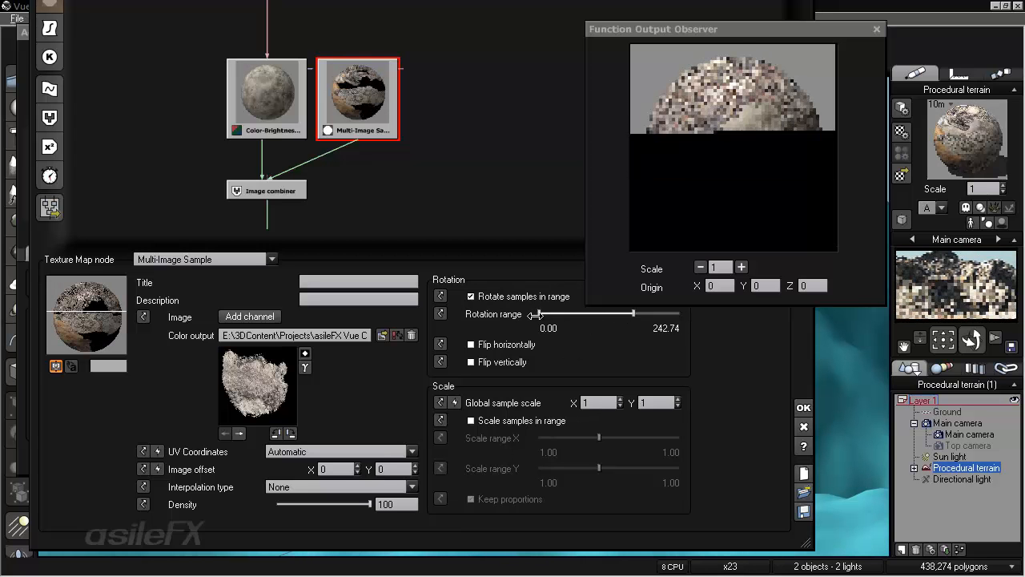
pyautogui.moveTo(539, 314); pyautogui.dragTo(572, 314)
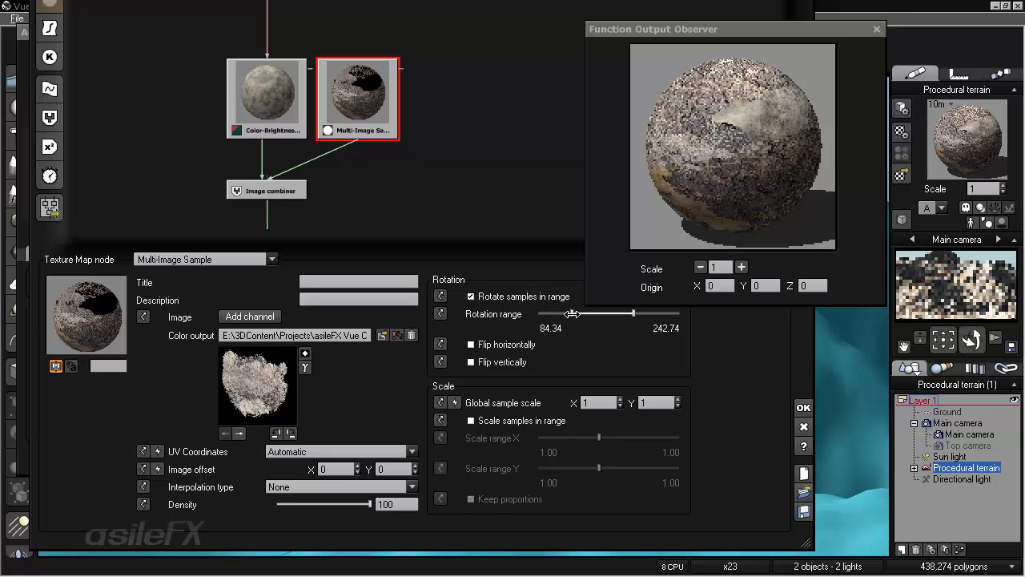
pyautogui.moveTo(571, 315)
pyautogui.mouseDown()
pyautogui.moveTo(603, 315)
pyautogui.moveTo(580, 314)
pyautogui.mouseUp()
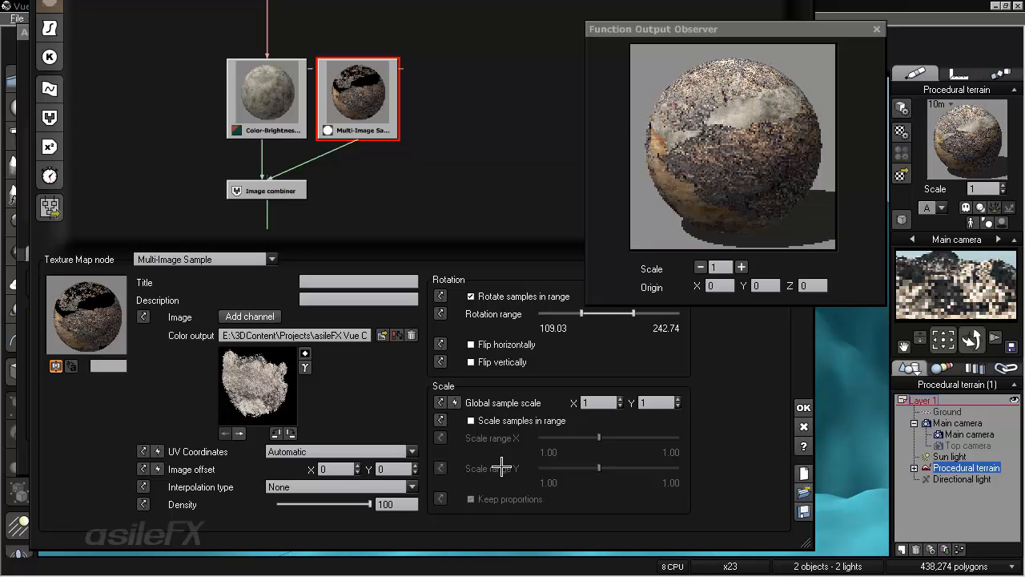
# - Enable scaling samples in range without keeping proportions, with an X range of 0.95 to 1.19 and a Y range of 0.88 to 1.16
pyautogui.click(472, 421)
pyautogui.moveTo(600, 437); pyautogui.dragTo(637, 437)
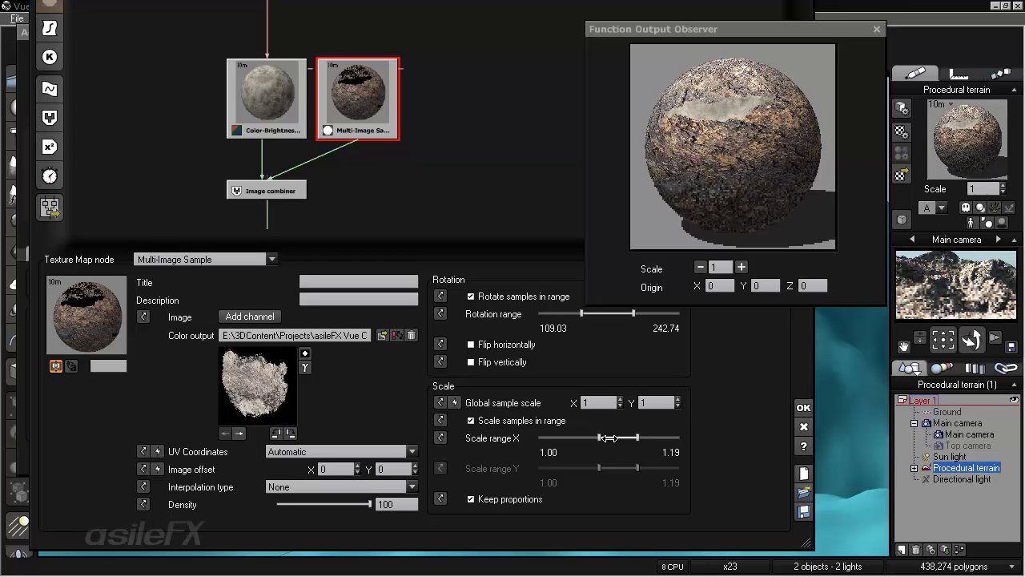
pyautogui.moveTo(609, 437); pyautogui.dragTo(534, 439)
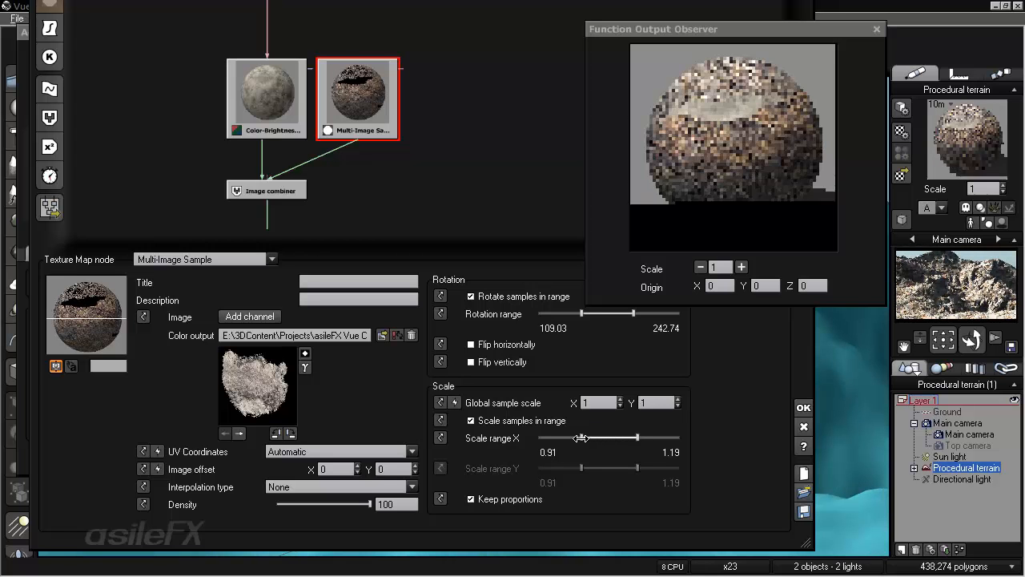
pyautogui.click(471, 499)
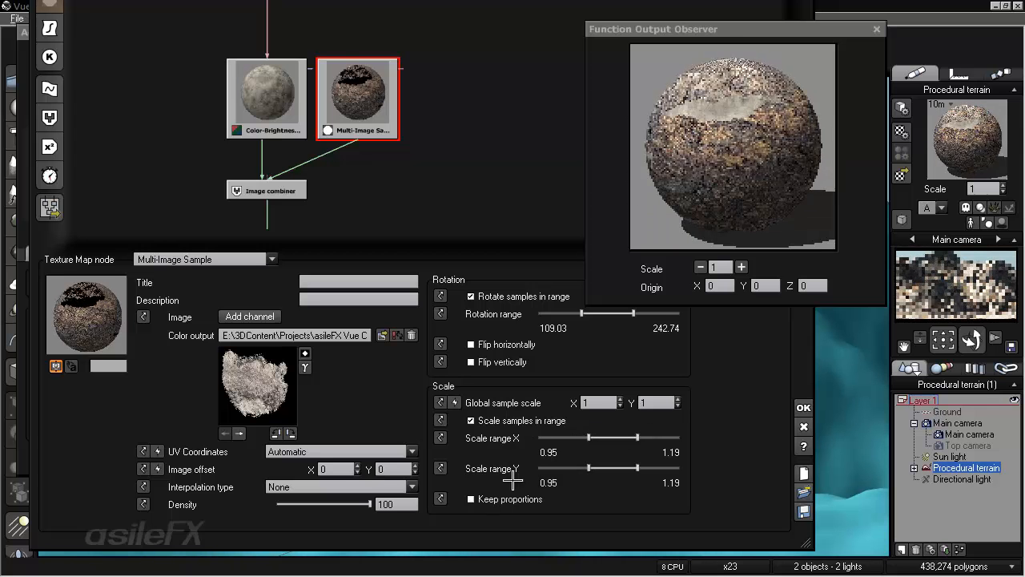
pyautogui.moveTo(657, 469); pyautogui.dragTo(660, 468)
pyautogui.moveTo(593, 468); pyautogui.dragTo(605, 467)
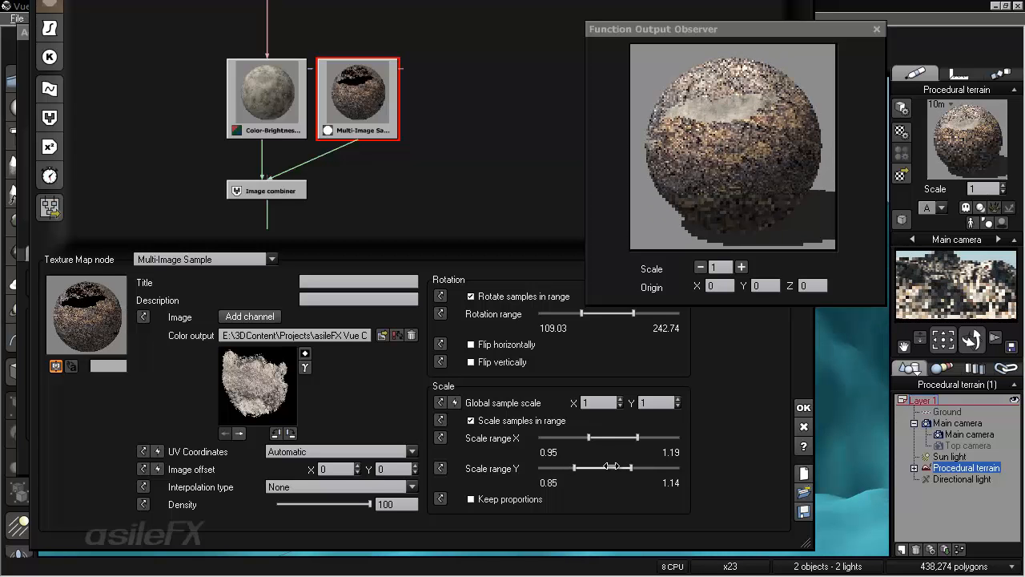
# - Set the Multi-Image Sample's global sample scale to 0.5 in X and 0.6 in Y
pyautogui.click(604, 396)
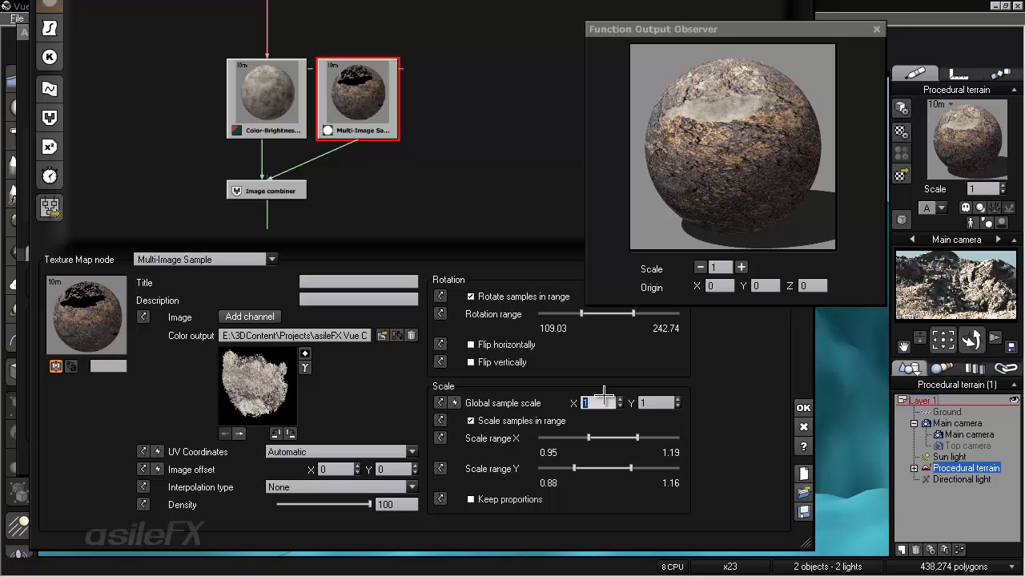
pyautogui.write('3')
pyautogui.press('Return')
pyautogui.write('0.5')
pyautogui.press('Tab')
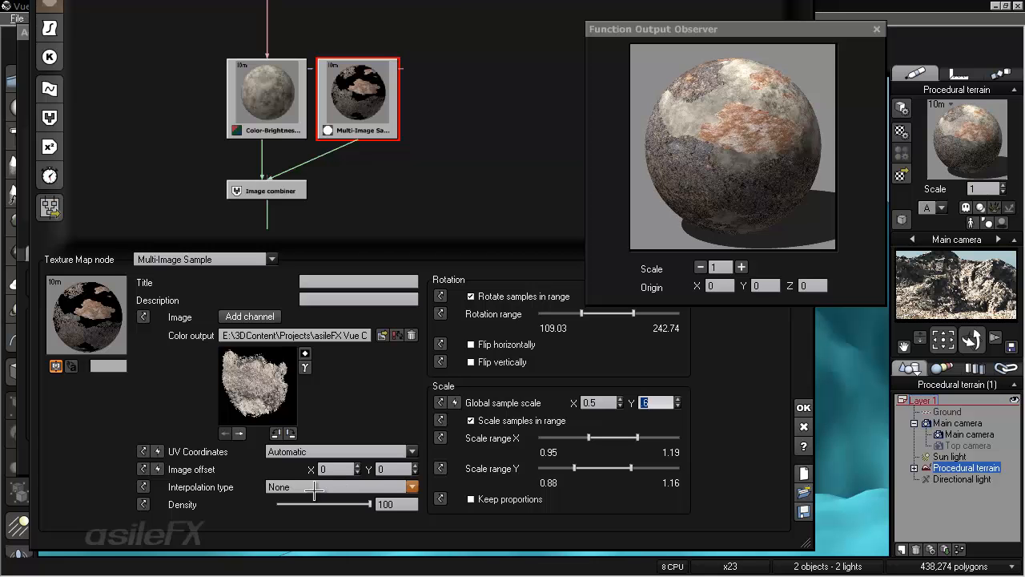
# - Set the Multi-Image Sample's interpolation type to Bilinear and accept the function and material changes
pyautogui.click(324, 488)
pyautogui.click(328, 515)
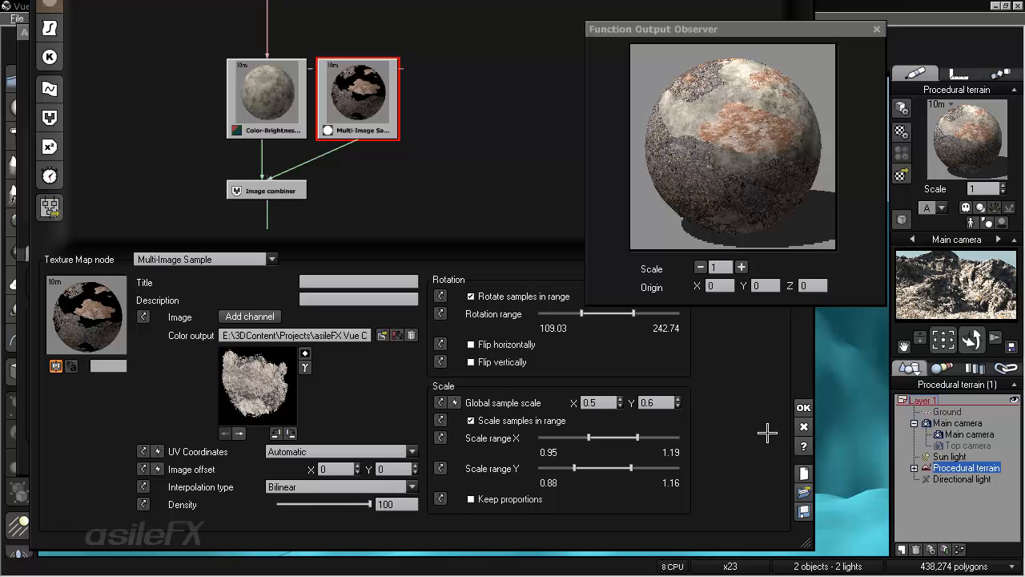
pyautogui.click(801, 407)
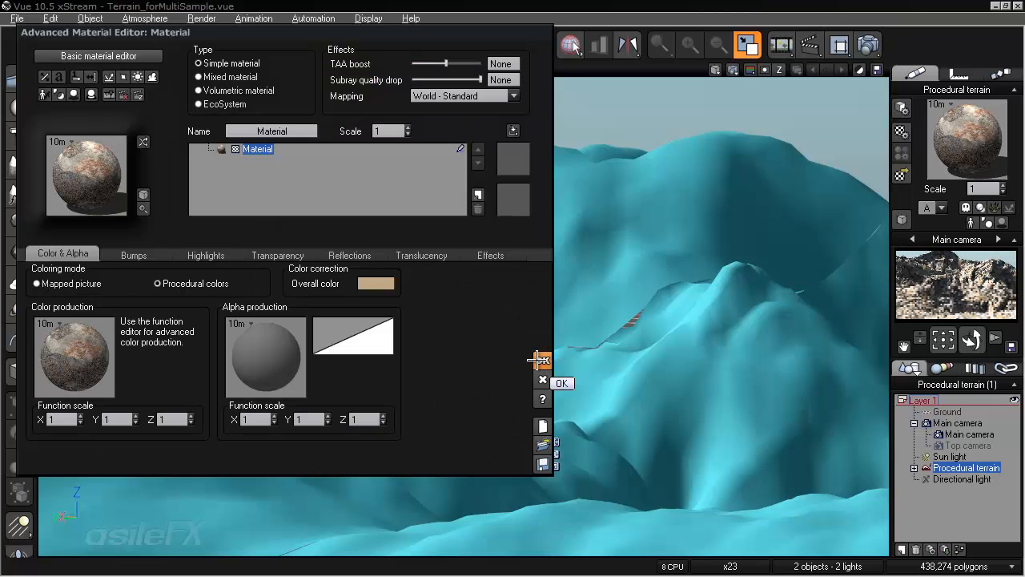
pyautogui.click(542, 359)
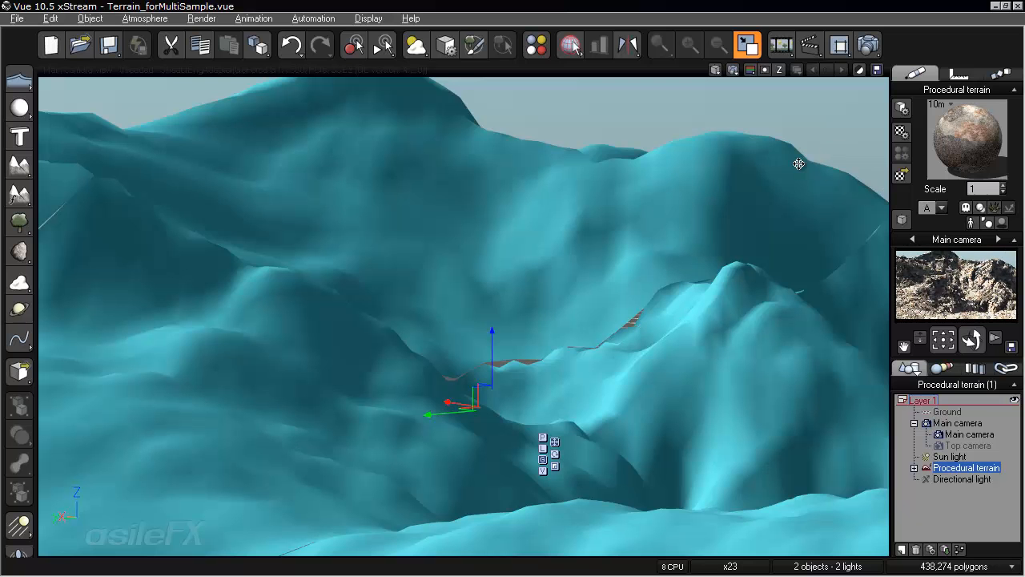
# - Render the terrain, compare the result with the previous stacked render, and close the render display
pyautogui.hotkey('ctrl', 'F9')
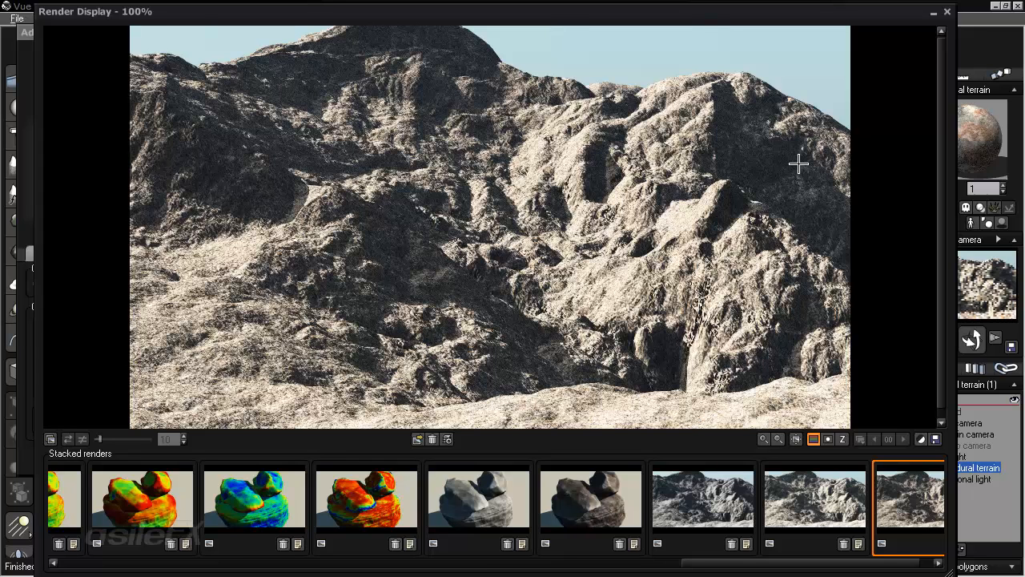
pyautogui.click(797, 514)
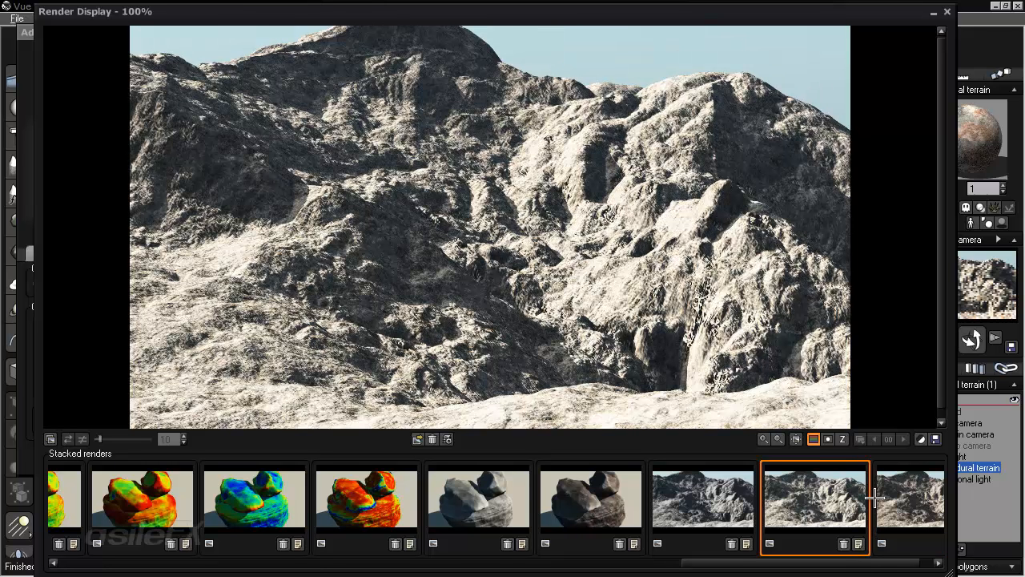
pyautogui.click(924, 504)
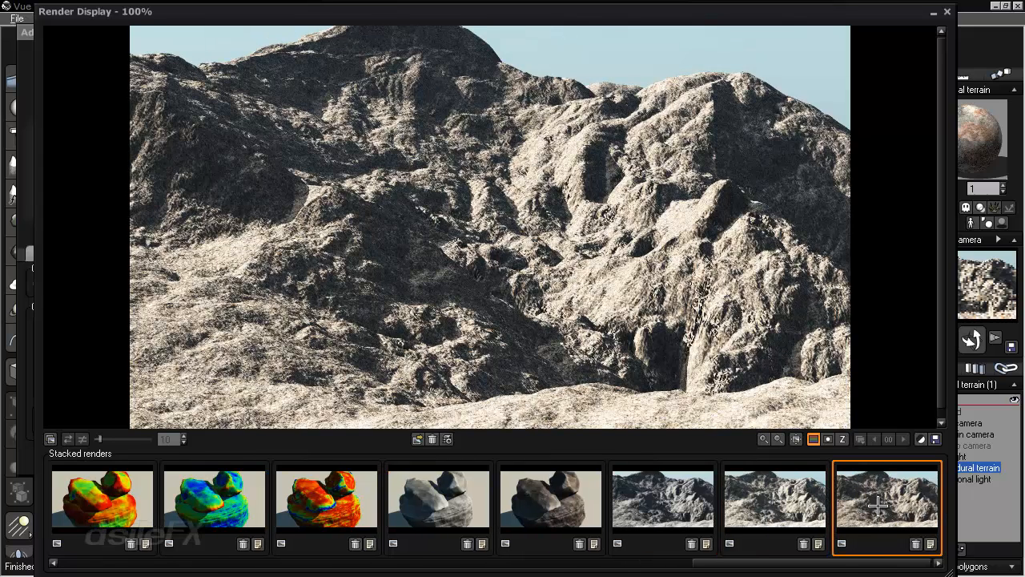
pyautogui.moveTo(878, 503)
pyautogui.click(947, 11)
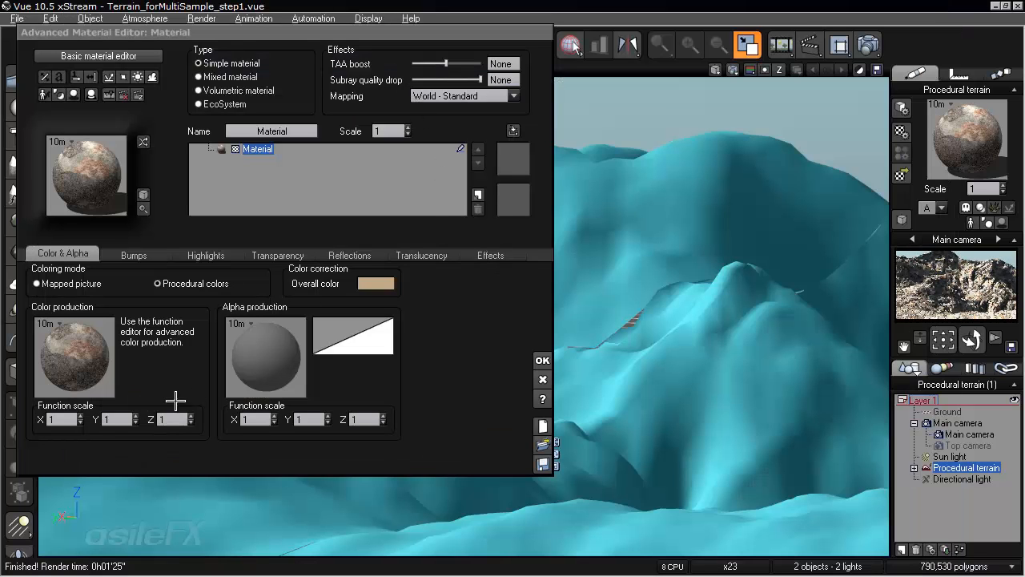
pyautogui.rightClick(91, 349)
pyautogui.click(127, 353)
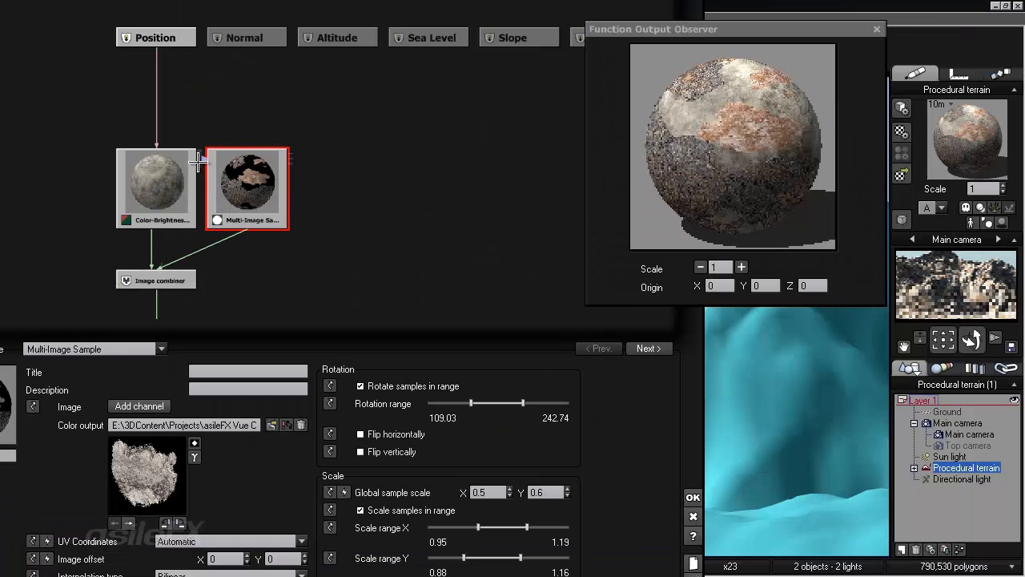
pyautogui.moveTo(678, 492); pyautogui.dragTo(728, 425)
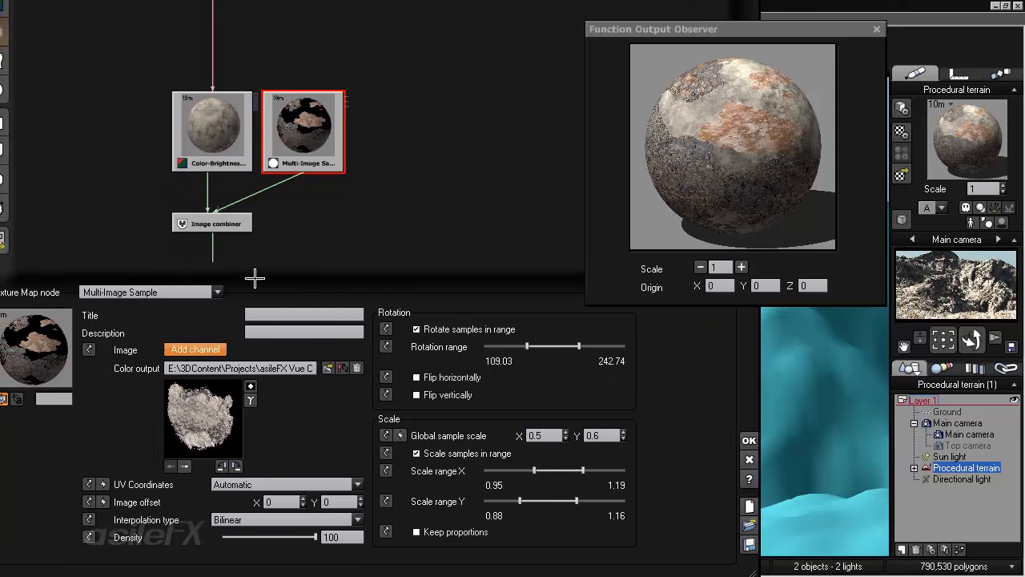
pyautogui.click(543, 435)
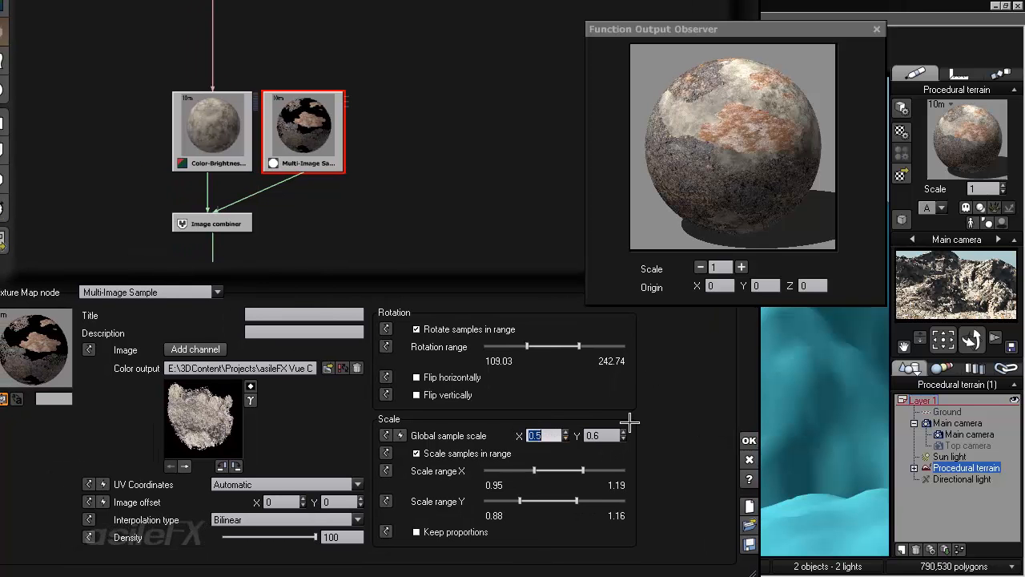
pyautogui.click(748, 458)
# - Switch the terrain material's mapping to Object - Parametric and render the scene
pyautogui.click(465, 96)
pyautogui.click(464, 189)
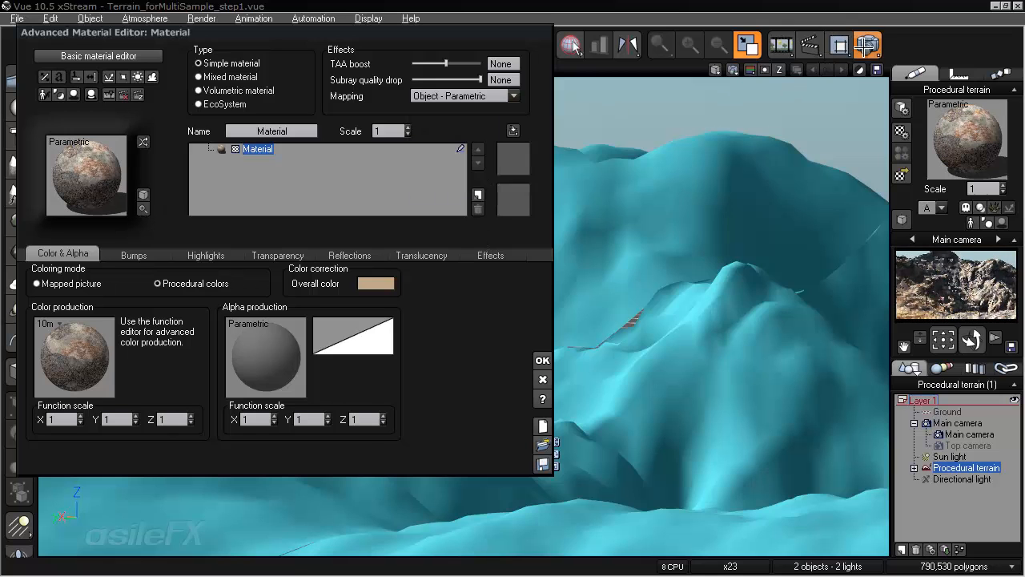
pyautogui.click(867, 46)
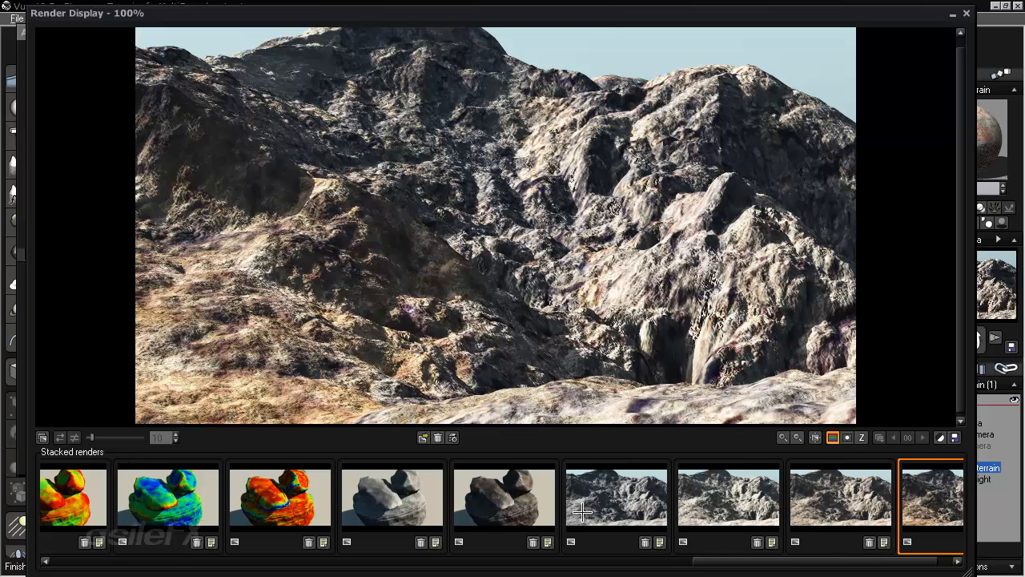
# - Compare the new parametric-mapped render with the preceding one in split view, and close the render display
pyautogui.click(41, 436)
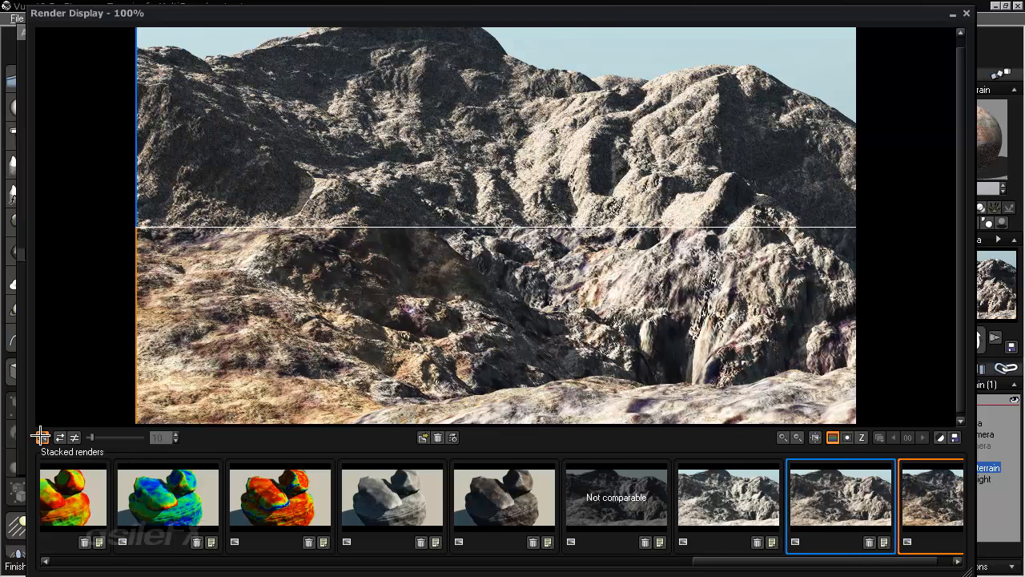
pyautogui.moveTo(382, 72); pyautogui.dragTo(117, 425)
pyautogui.click(42, 438)
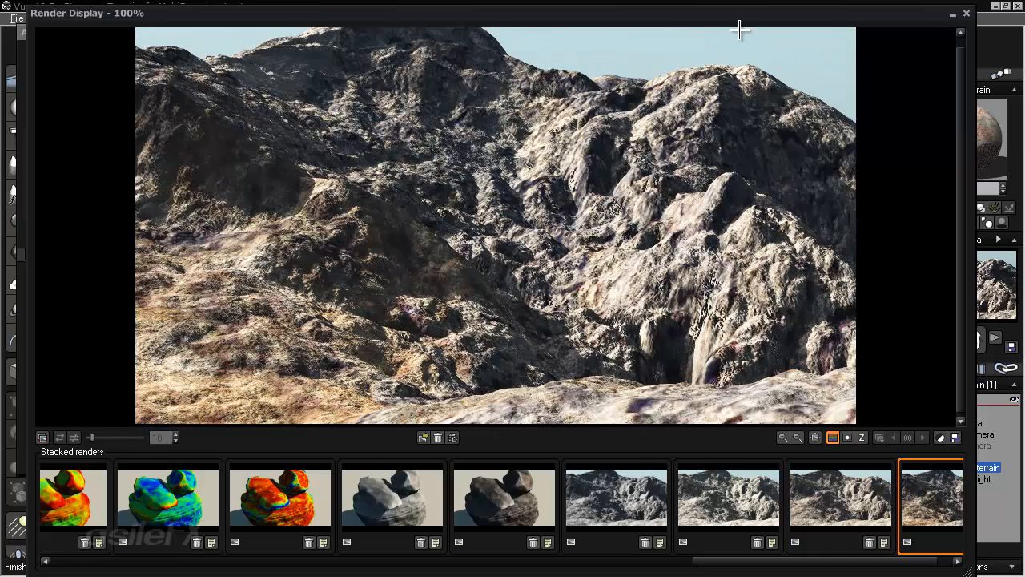
pyautogui.click(967, 14)
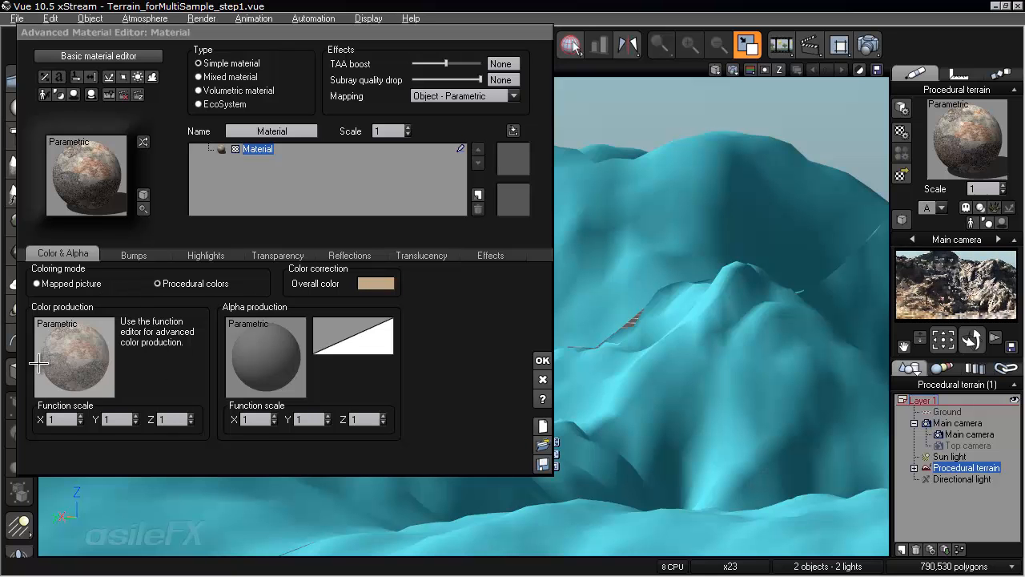
# - Edit the color production function and set the Multi-Image Sample's global sample scale to 0.1 in X and 0.13 in Y
pyautogui.rightClick(85, 350)
pyautogui.click(120, 355)
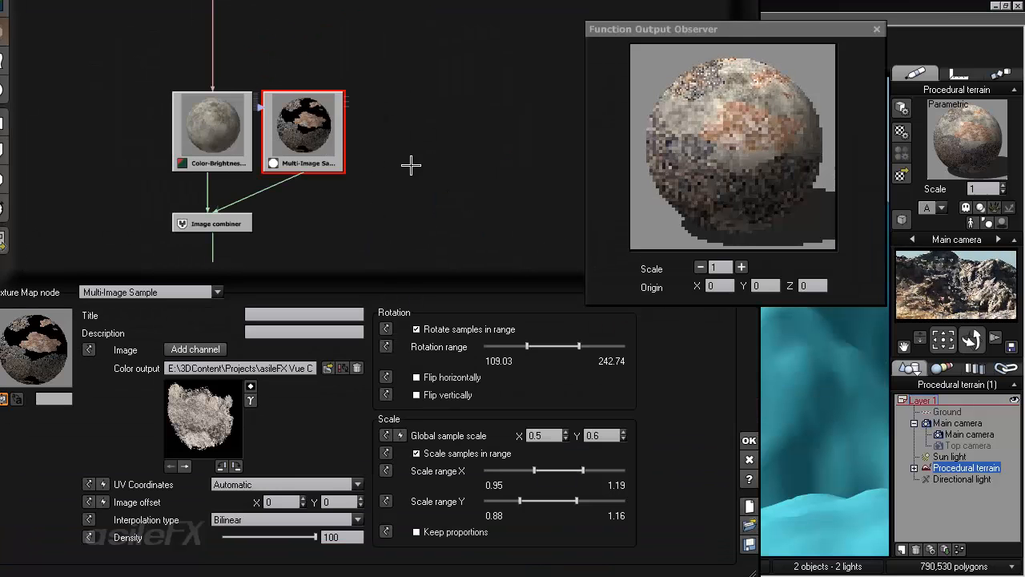
pyautogui.moveTo(528, 433); pyautogui.dragTo(596, 443)
pyautogui.write('0.1')
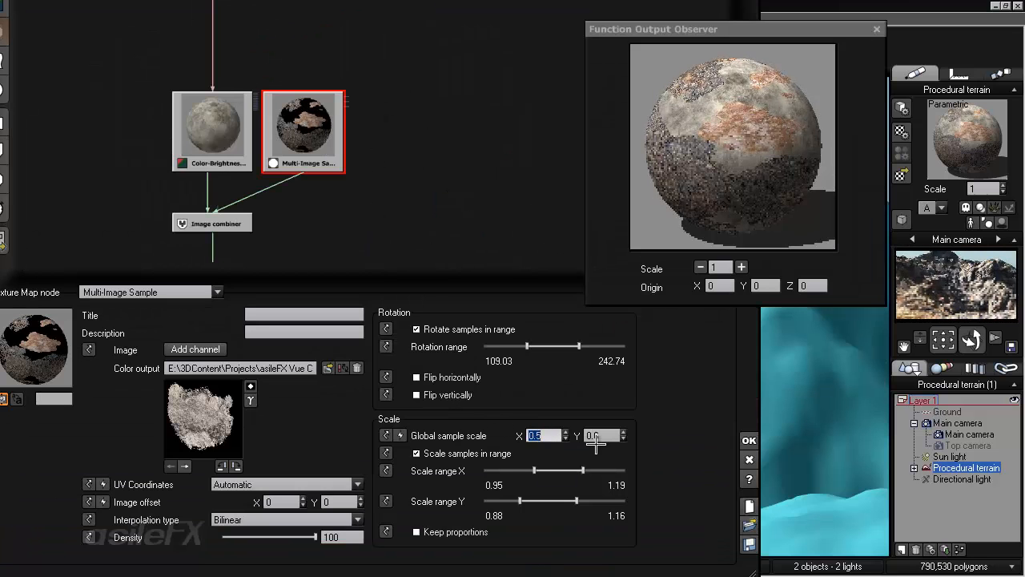
pyautogui.press('Tab')
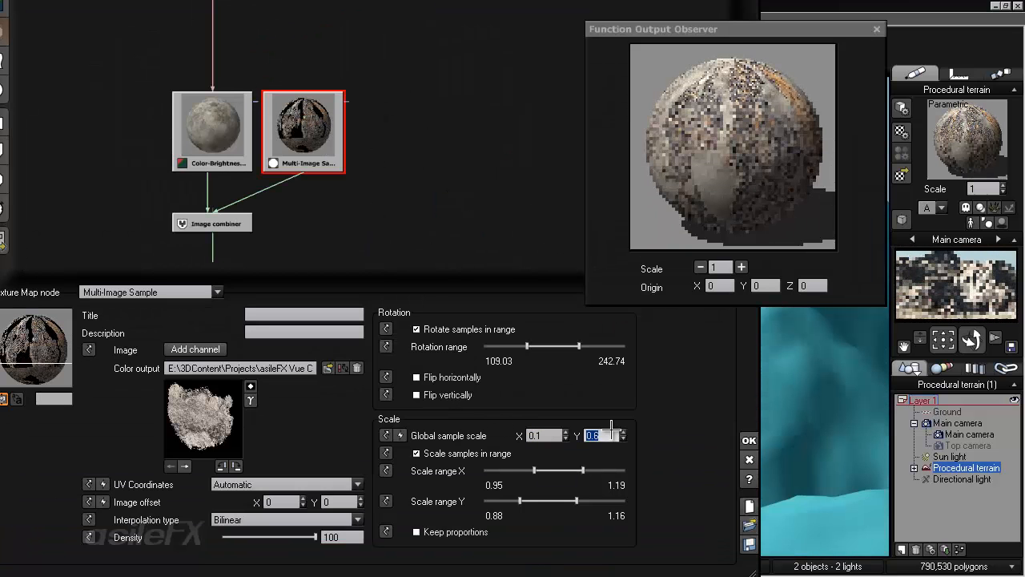
pyautogui.write('2')
pyautogui.press('Return')
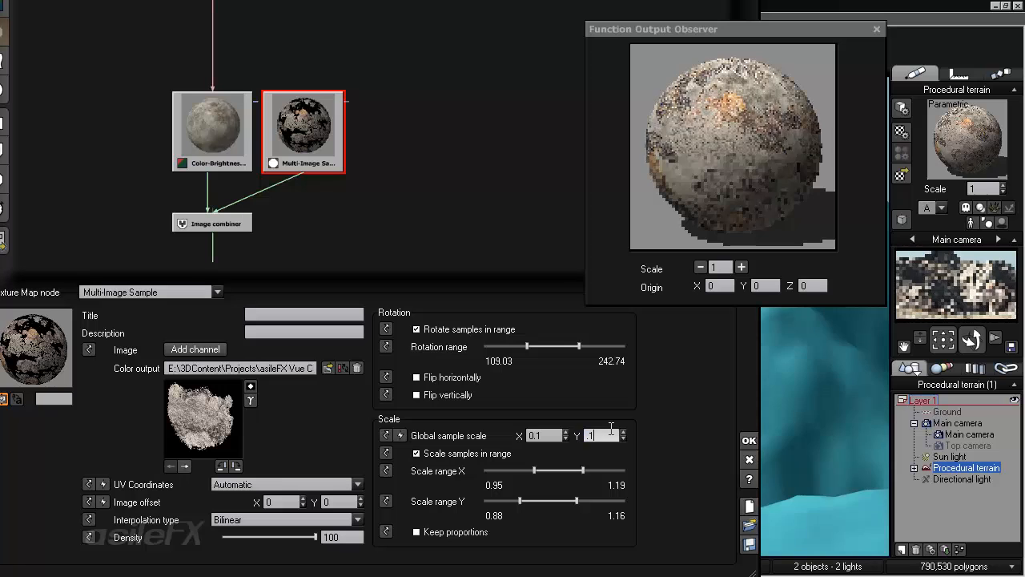
pyautogui.write('13')
pyautogui.press('Return')
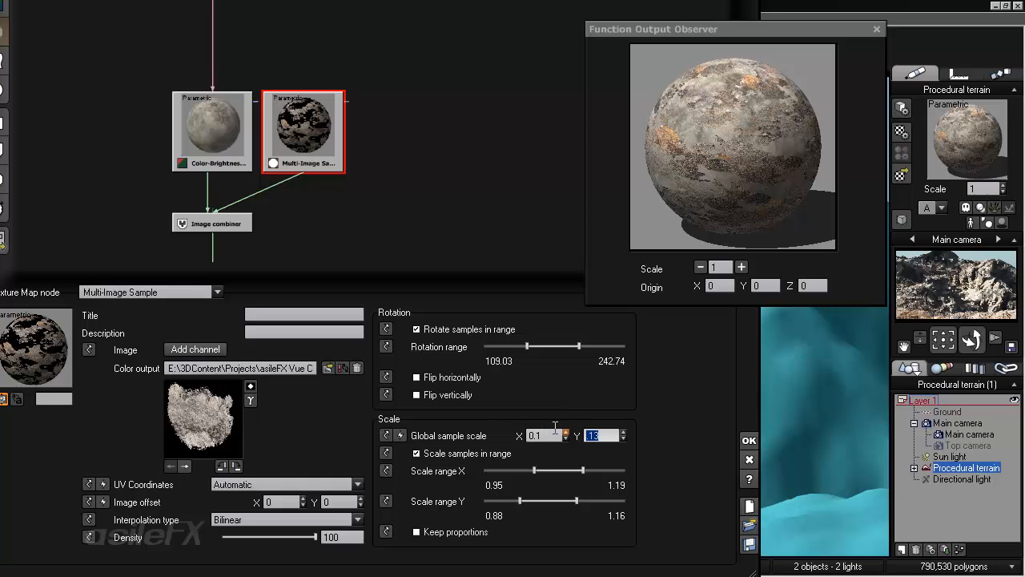
# - Reduce the Multi-Image Sample's global sample scale to 0.06 in X and 0.07 in Y
pyautogui.click(558, 435)
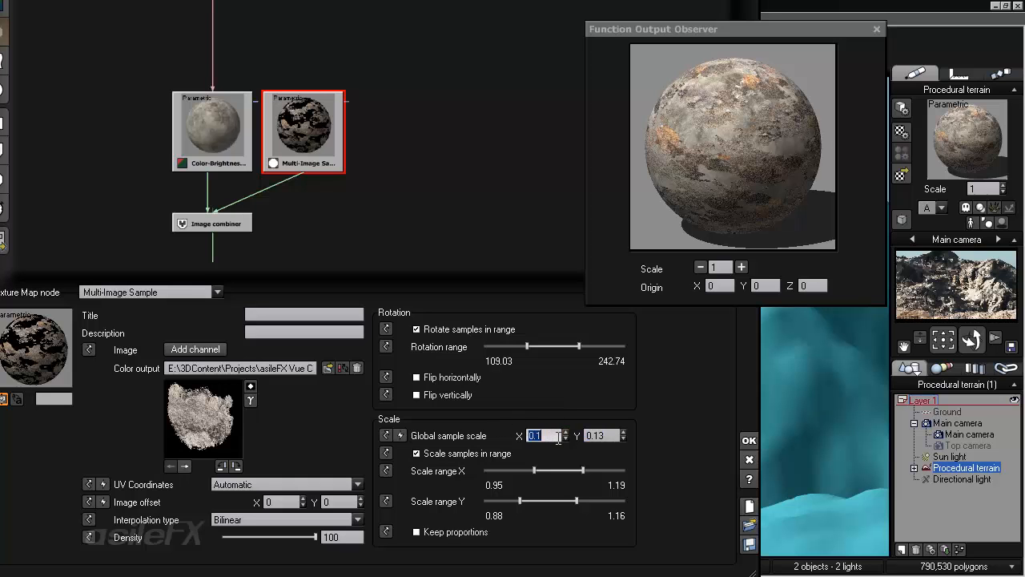
pyautogui.write('0.06')
pyautogui.press('Tab')
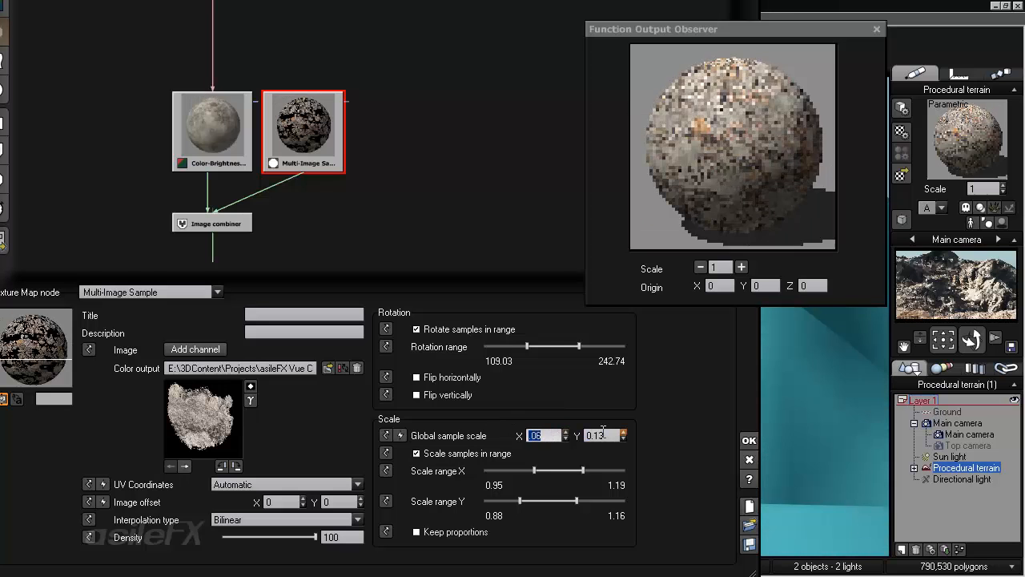
pyautogui.write('0.07')
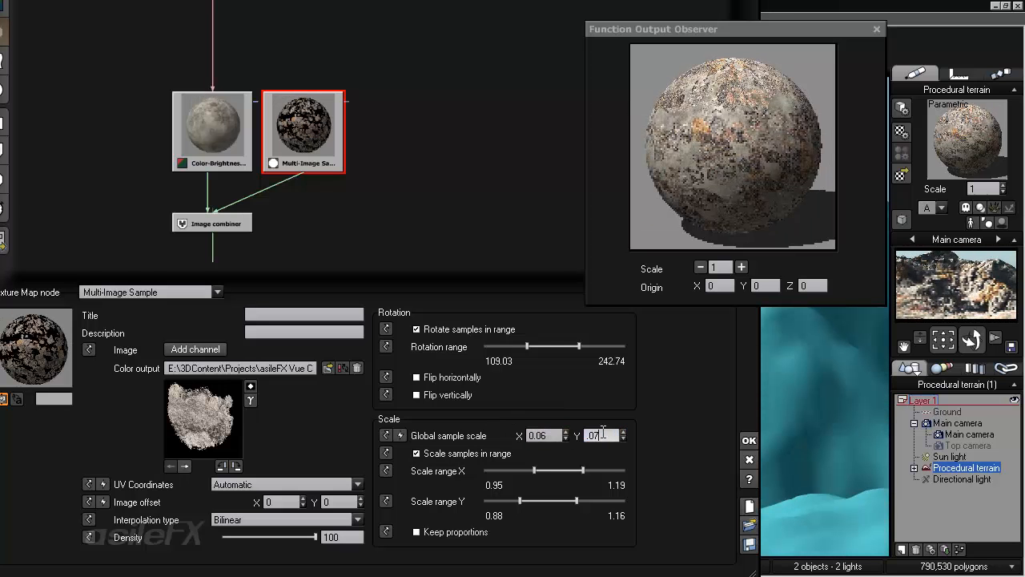
pyautogui.press('Return')
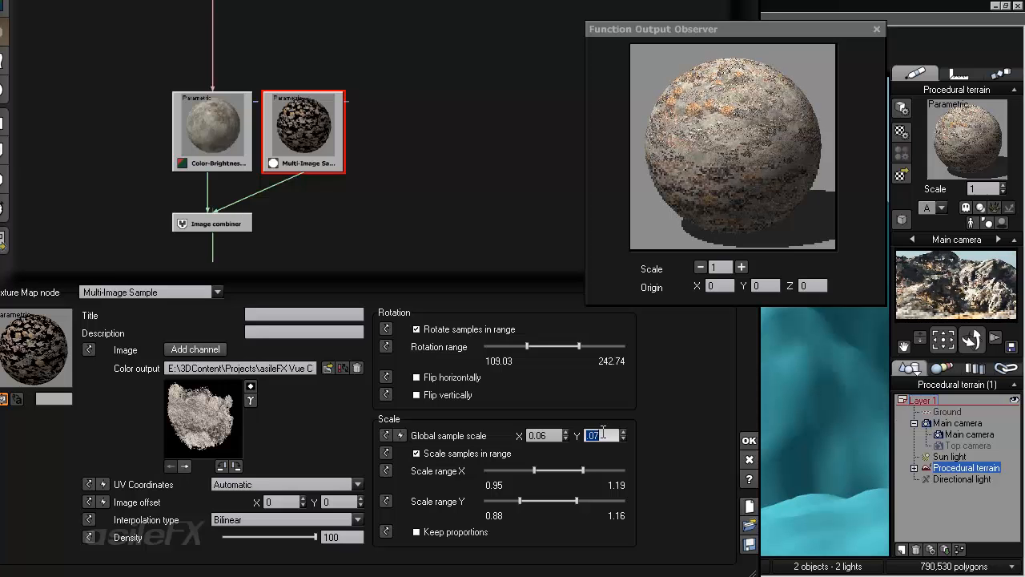
# - Adjust the sample scale ranges to 0.98 to 1.27 in X and 0.88 to 1.26 in Y
pyautogui.moveTo(532, 468); pyautogui.dragTo(526, 469)
pyautogui.moveTo(596, 501); pyautogui.dragTo(618, 470)
pyautogui.moveTo(535, 464); pyautogui.dragTo(560, 469)
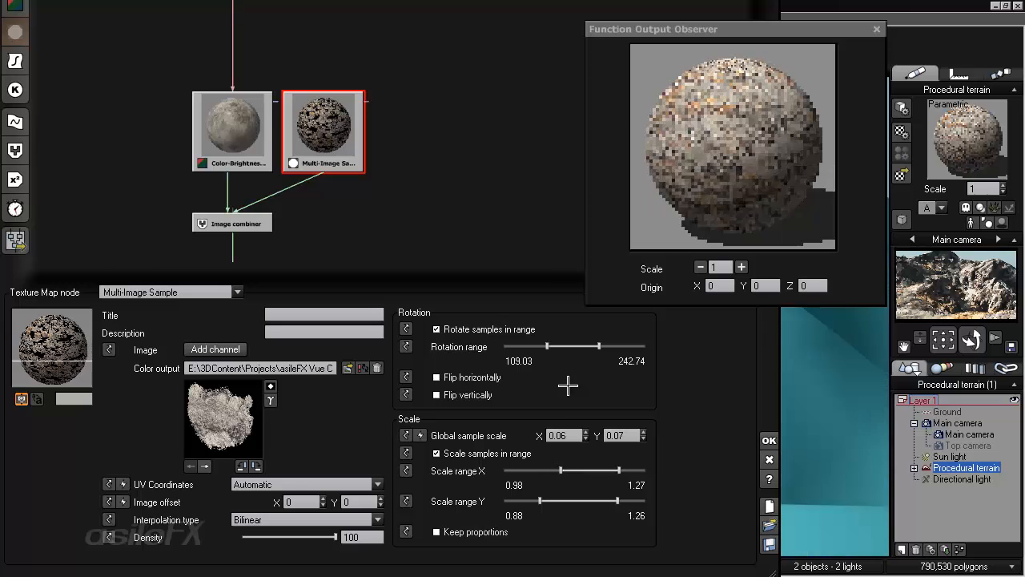
# - Widen the sample rotation range to 59.66 to 347.66 and set the UV coordinates to Faces
pyautogui.moveTo(547, 346); pyautogui.dragTo(528, 347)
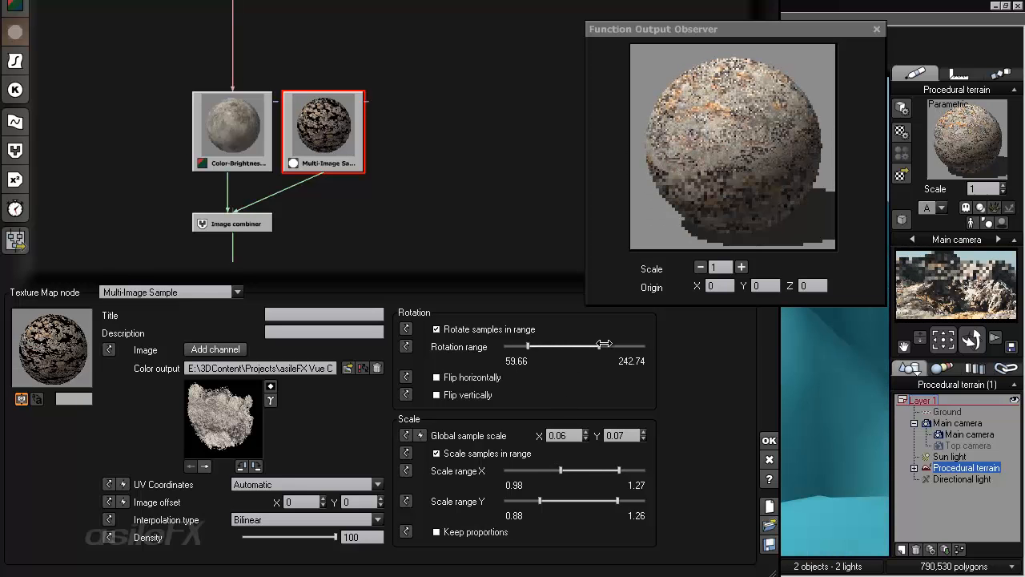
pyautogui.moveTo(600, 345); pyautogui.dragTo(641, 345)
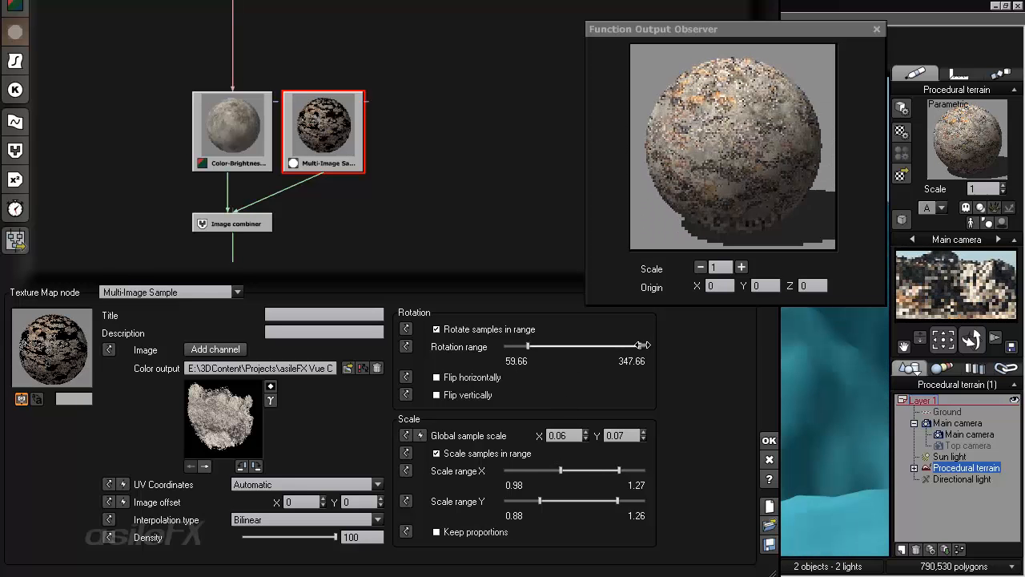
pyautogui.click(350, 484)
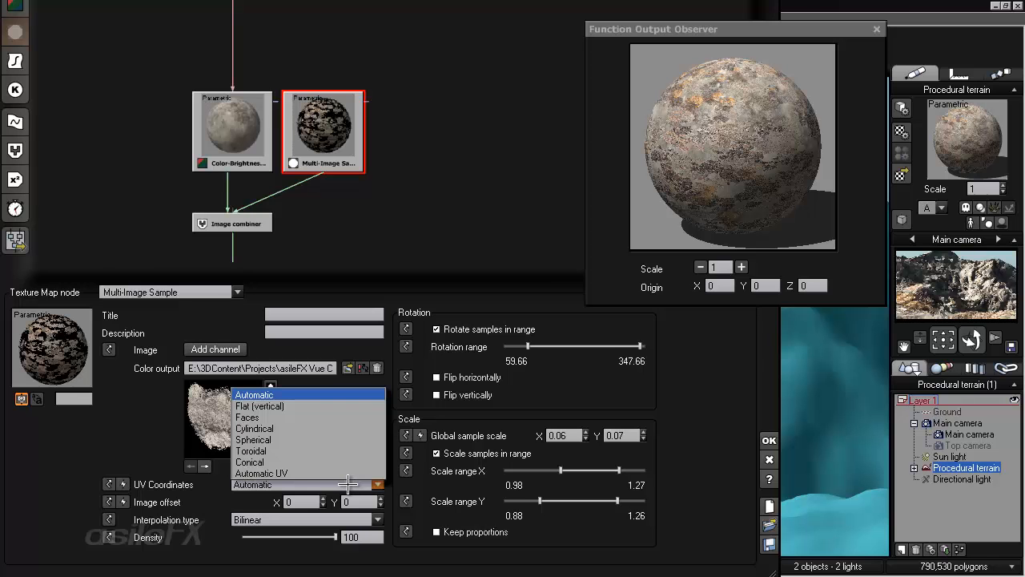
pyautogui.click(304, 413)
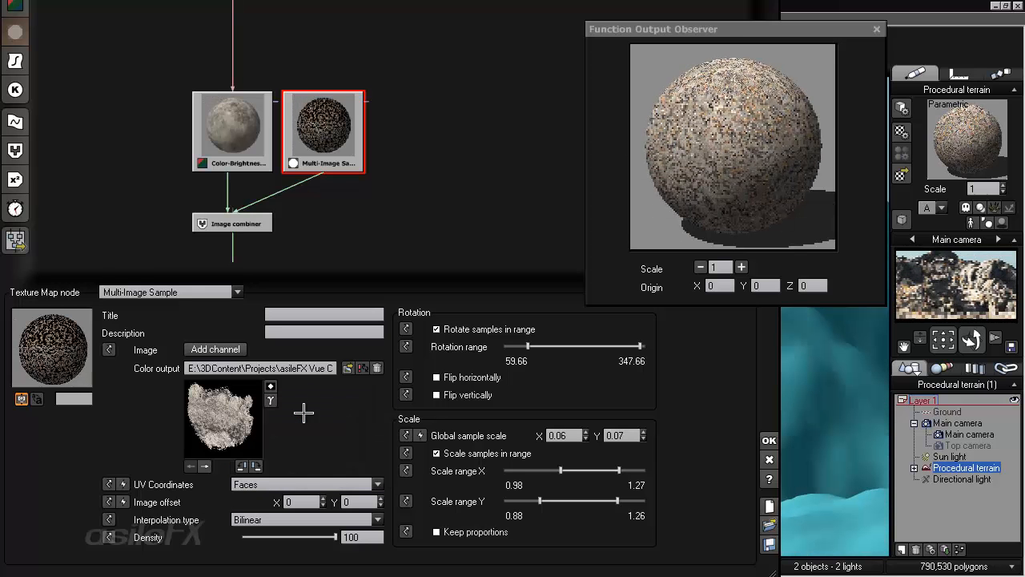
# - Try the Automatic UV and Spherical coordinates on the Multi-Image Sample and settle on Automatic UV Coordinates mode "Automatic"
pyautogui.click(298, 484)
pyautogui.click(298, 471)
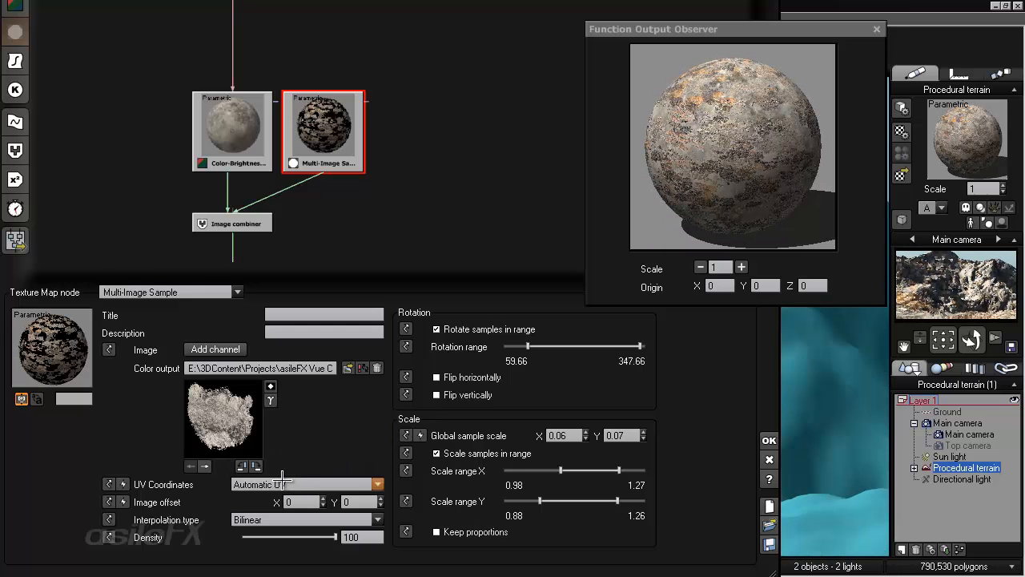
pyautogui.click(284, 484)
pyautogui.click(298, 449)
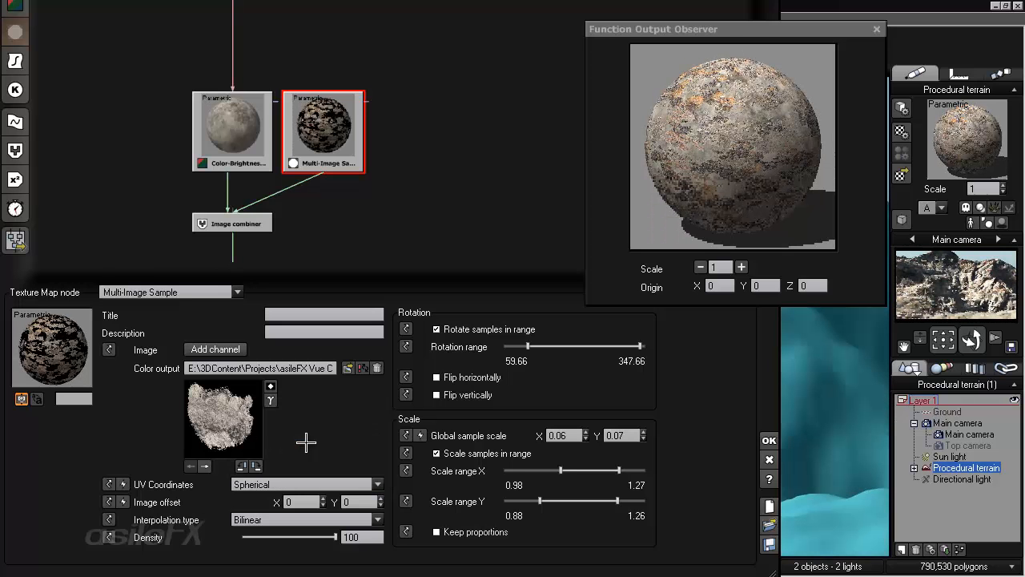
pyautogui.click(297, 482)
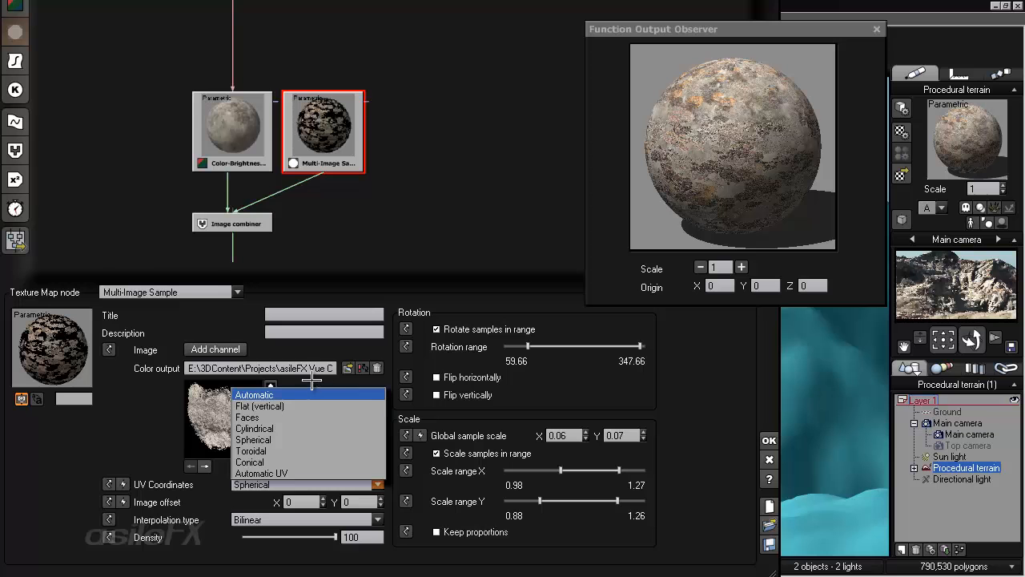
pyautogui.click(255, 395)
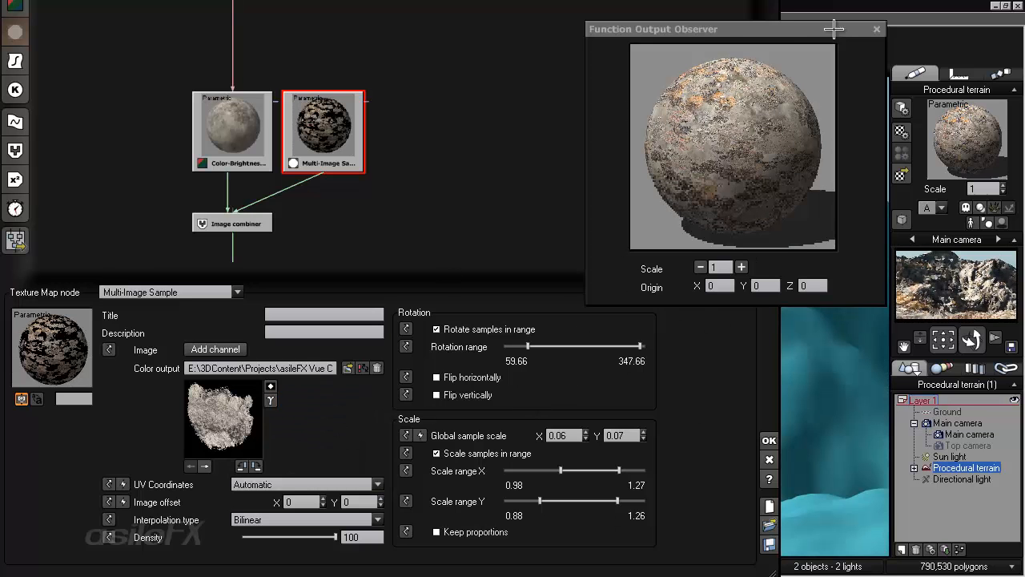
# - Render a test image of the terrain with the Automatic coordinates and close the render display
pyautogui.moveTo(777, 31); pyautogui.dragTo(694, 65)
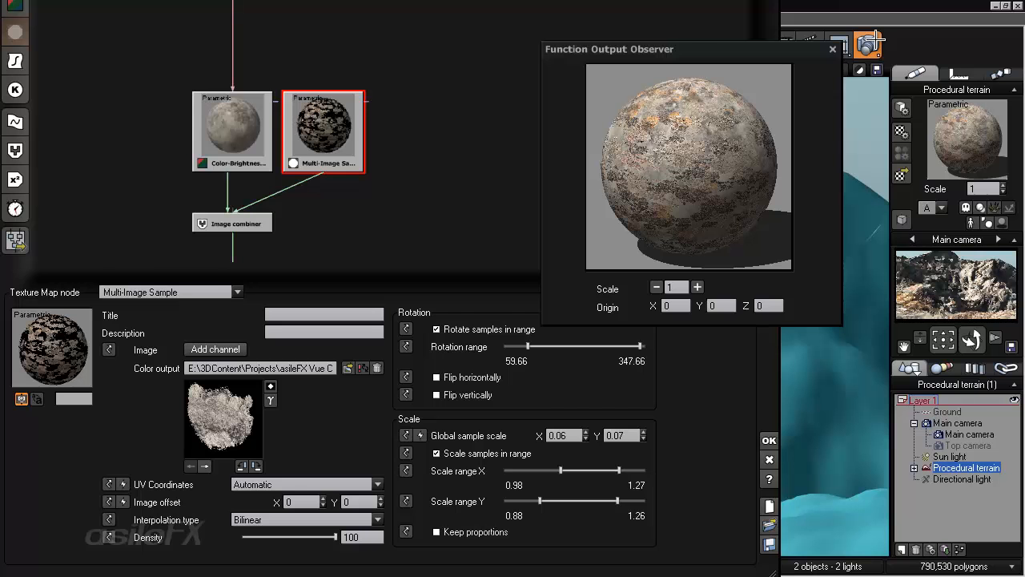
pyautogui.click(869, 44)
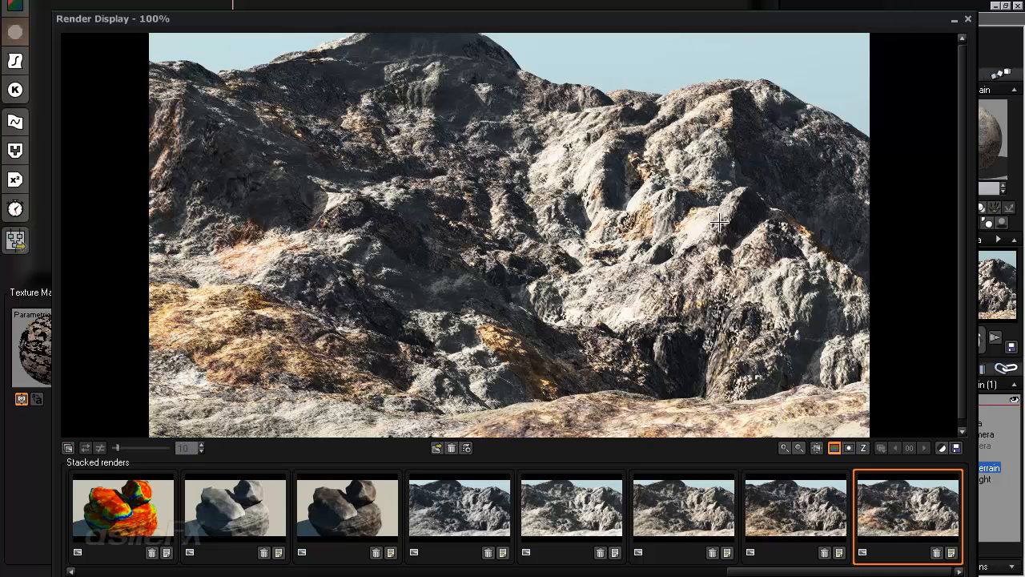
pyautogui.click(968, 17)
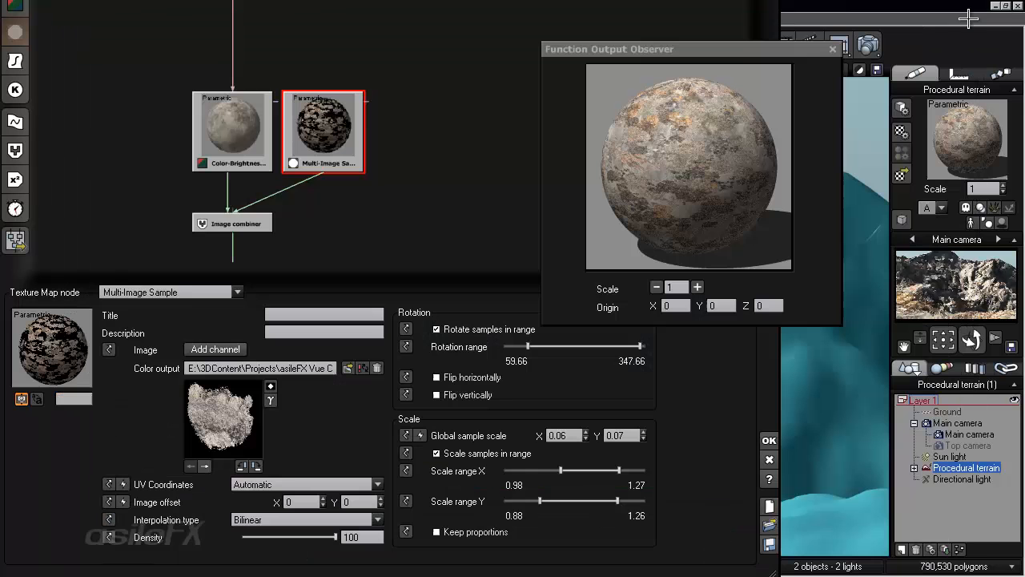
# - Accept the function edits and set the material's mapping to World - Standard
pyautogui.click(763, 440)
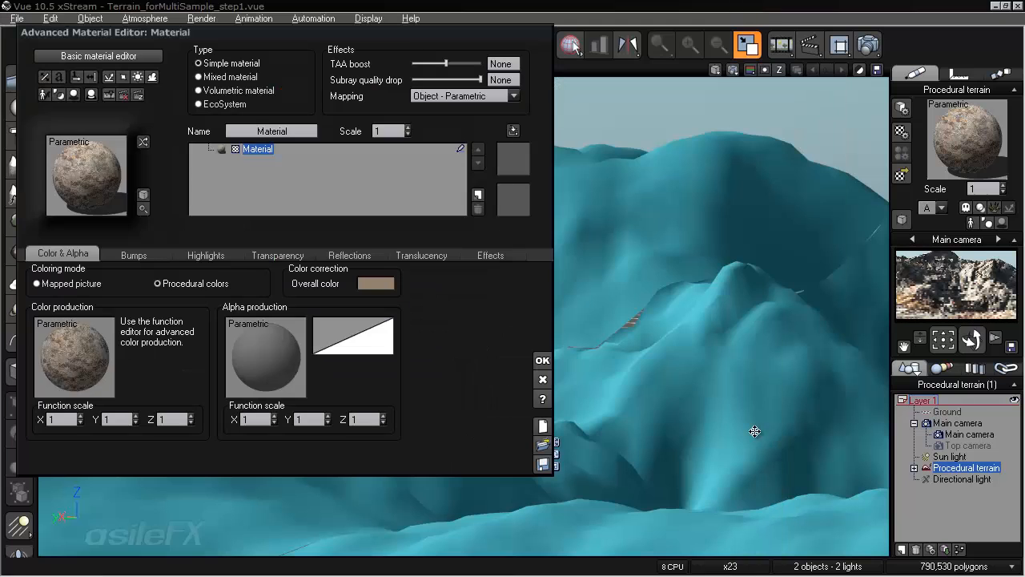
pyautogui.click(464, 96)
pyautogui.click(465, 105)
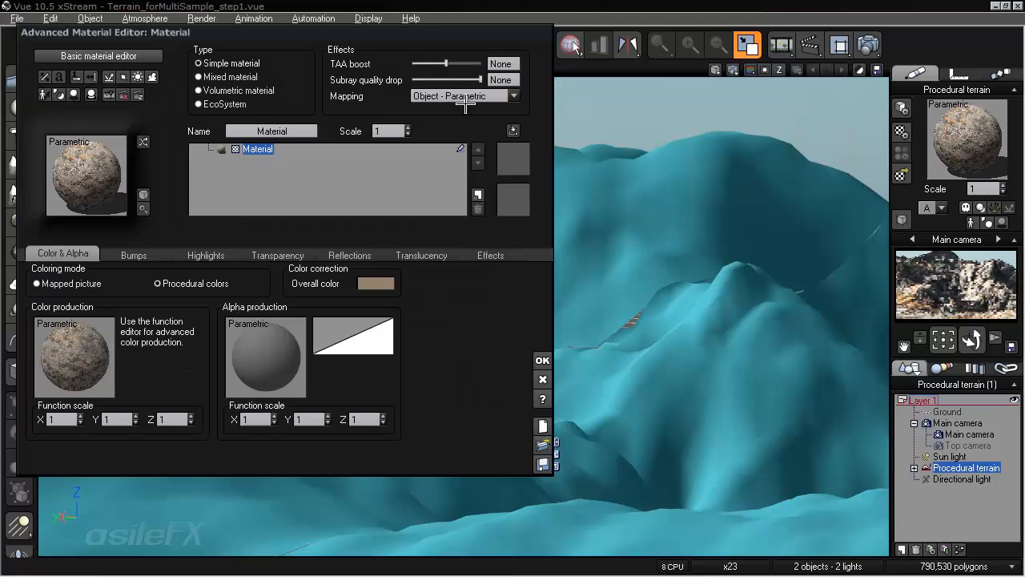
pyautogui.click(465, 99)
pyautogui.click(466, 110)
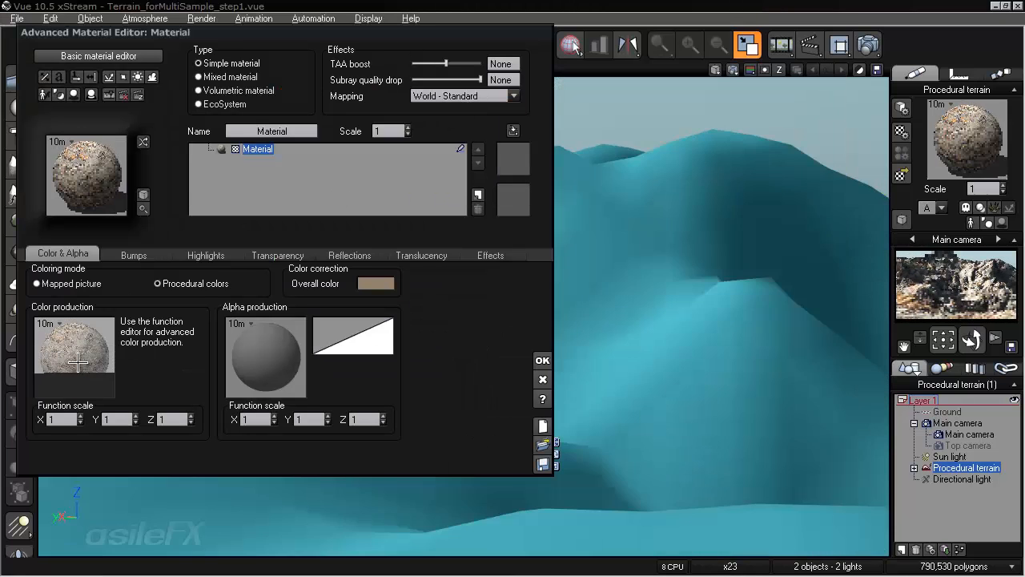
pyautogui.rightClick(73, 350)
pyautogui.click(110, 360)
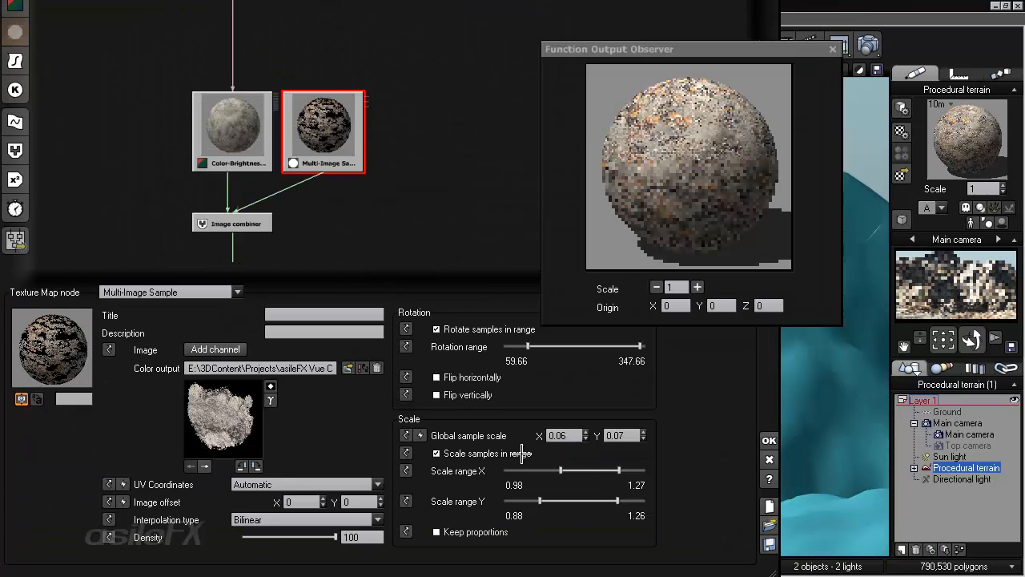
pyautogui.click(769, 440)
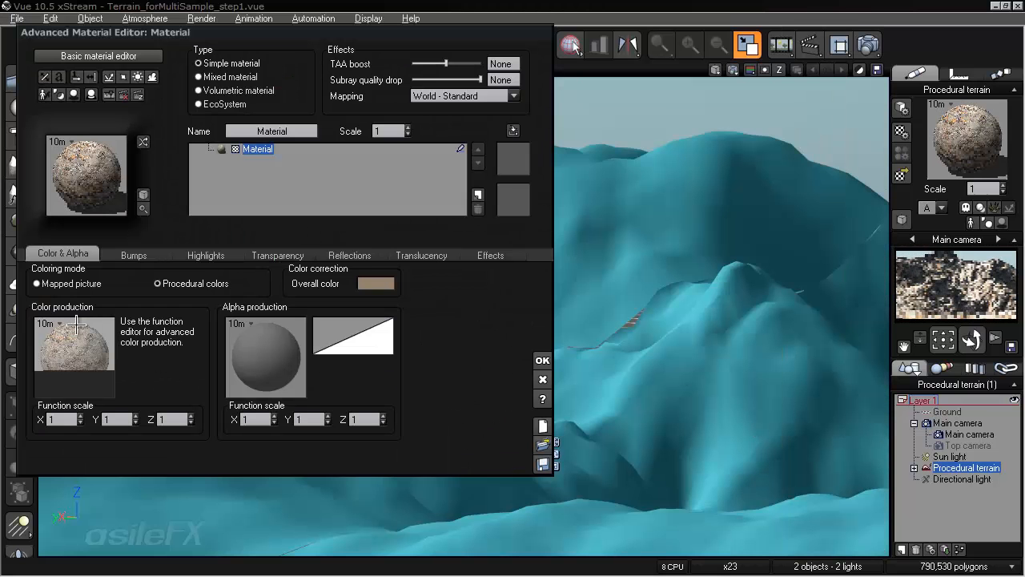
# - Set the color production preview size to 1km and open its function for editing
pyautogui.click(61, 322)
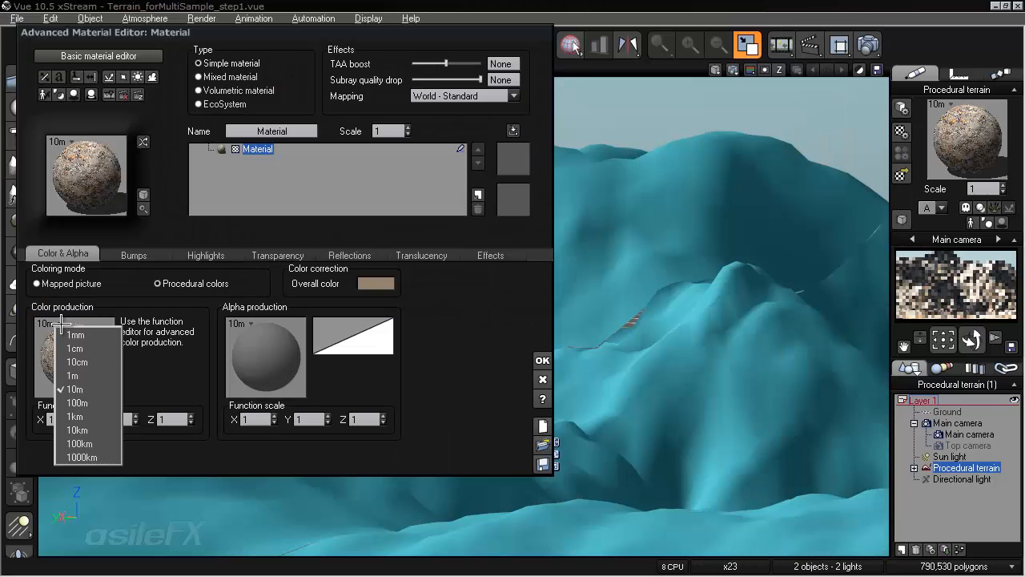
pyautogui.click(79, 417)
pyautogui.rightClick(92, 340)
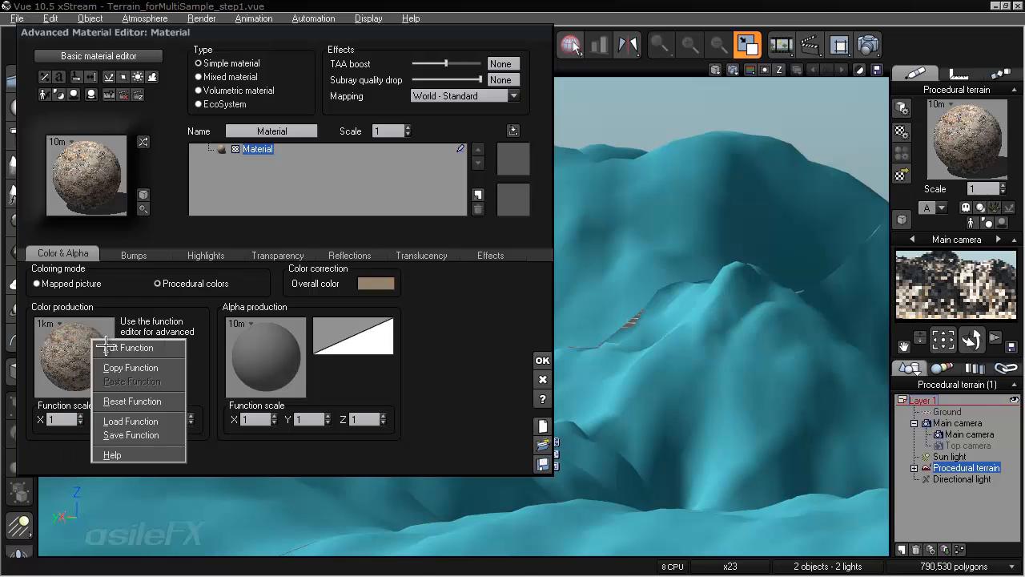
pyautogui.click(104, 345)
# - Raise the Color-Brightness Variation node's Noise Scale to about 98.6 m
pyautogui.click(236, 120)
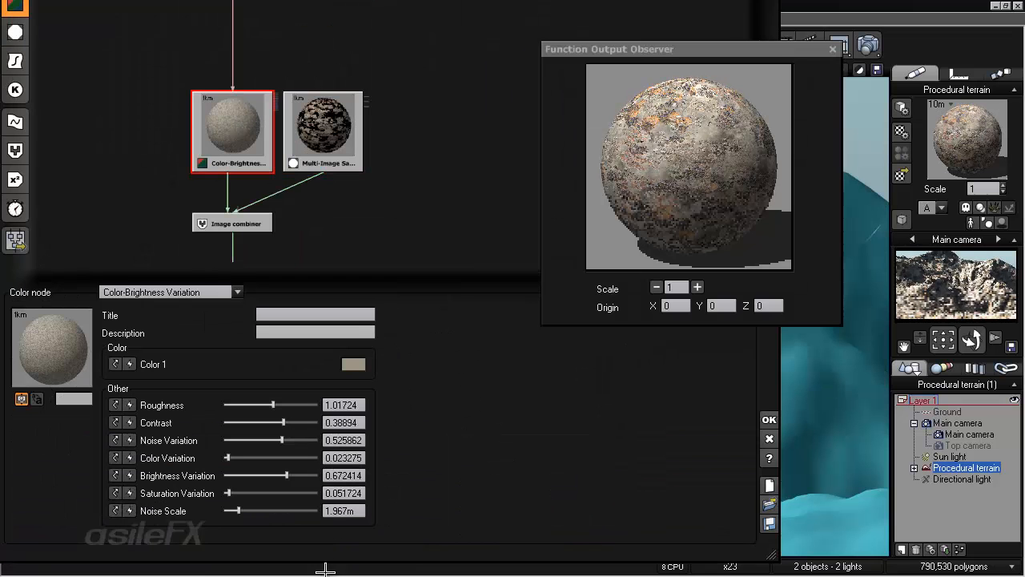
pyautogui.moveTo(224, 514); pyautogui.dragTo(255, 513)
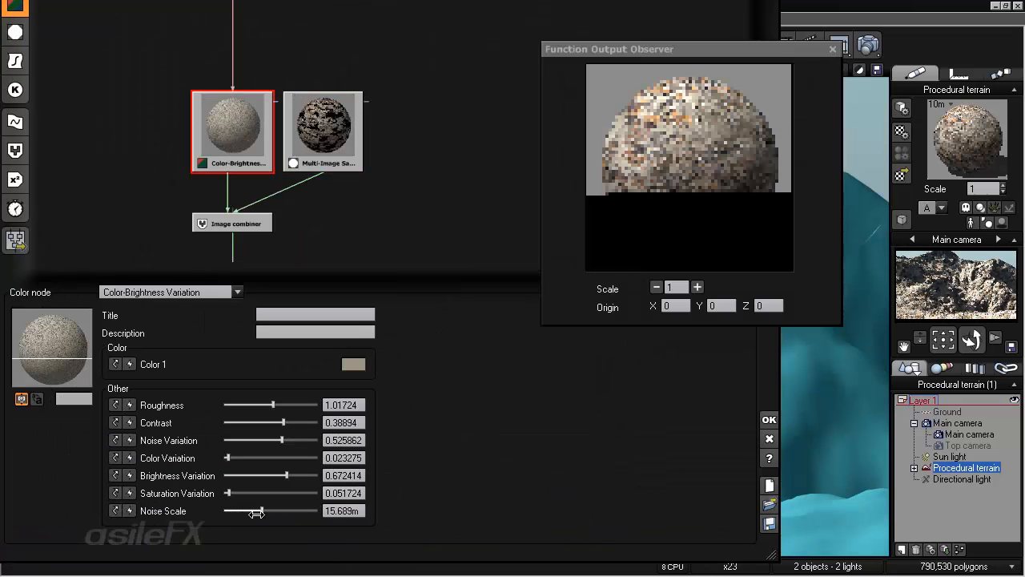
pyautogui.moveTo(254, 513); pyautogui.dragTo(286, 510)
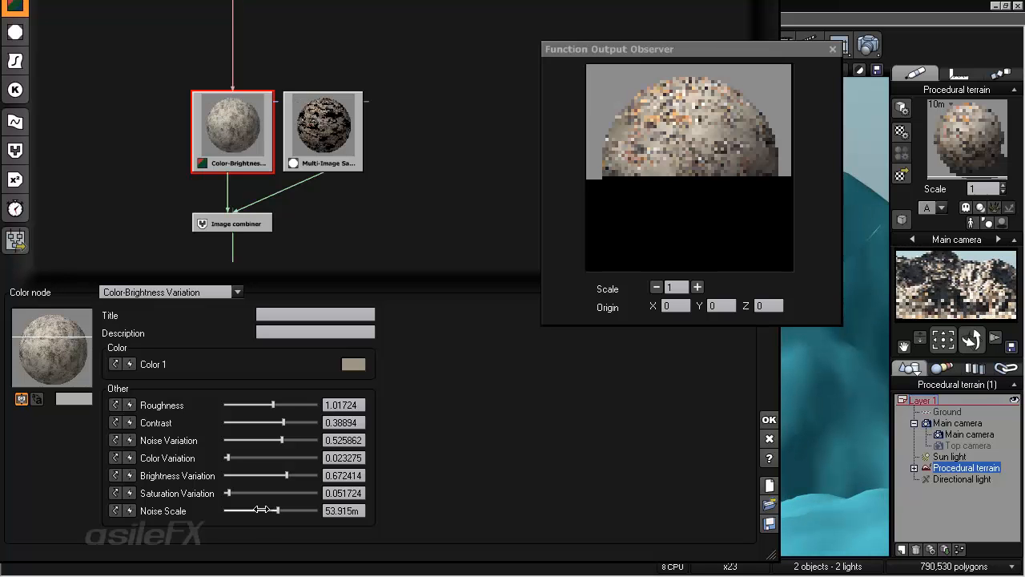
# - Lower the base color node's Contrast to about 0.198 and its Brightness Variation to about 0.569
pyautogui.moveTo(275, 420); pyautogui.dragTo(252, 420)
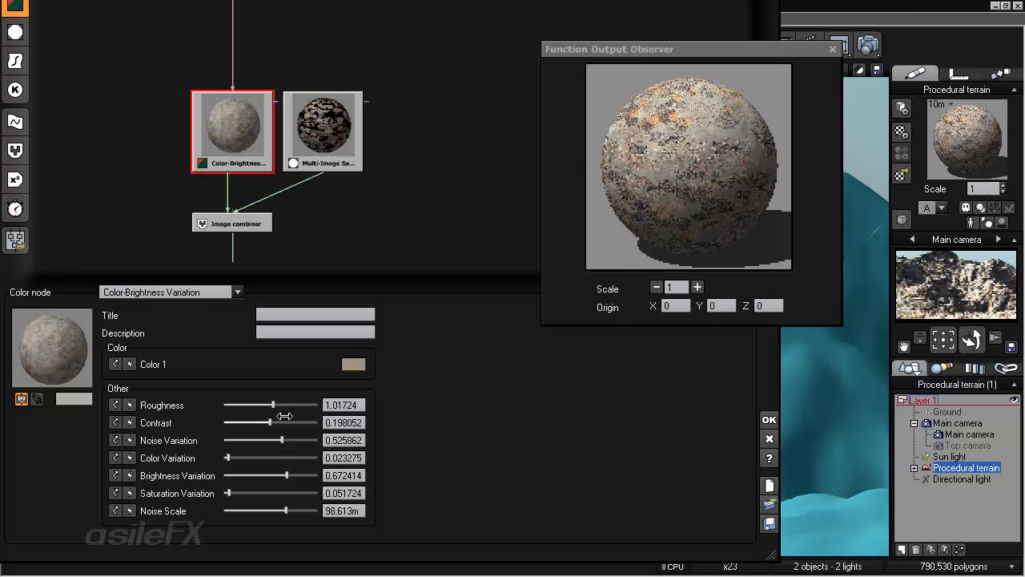
pyautogui.moveTo(268, 422); pyautogui.dragTo(270, 422)
pyautogui.moveTo(286, 476); pyautogui.dragTo(277, 476)
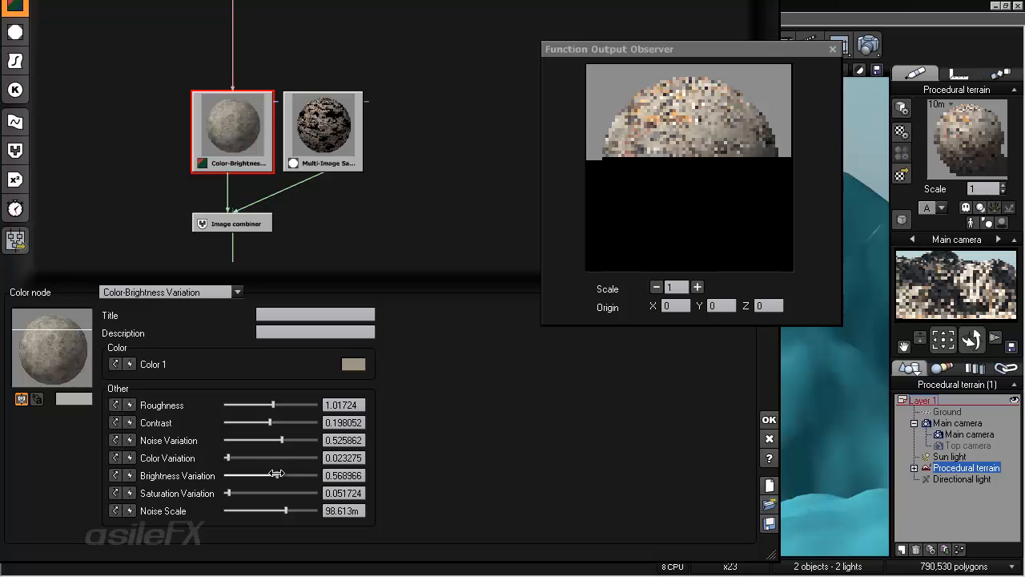
# - Set the Multi-Image Sample's global sample scale to 10 in X and 12 in Y
pyautogui.click(323, 128)
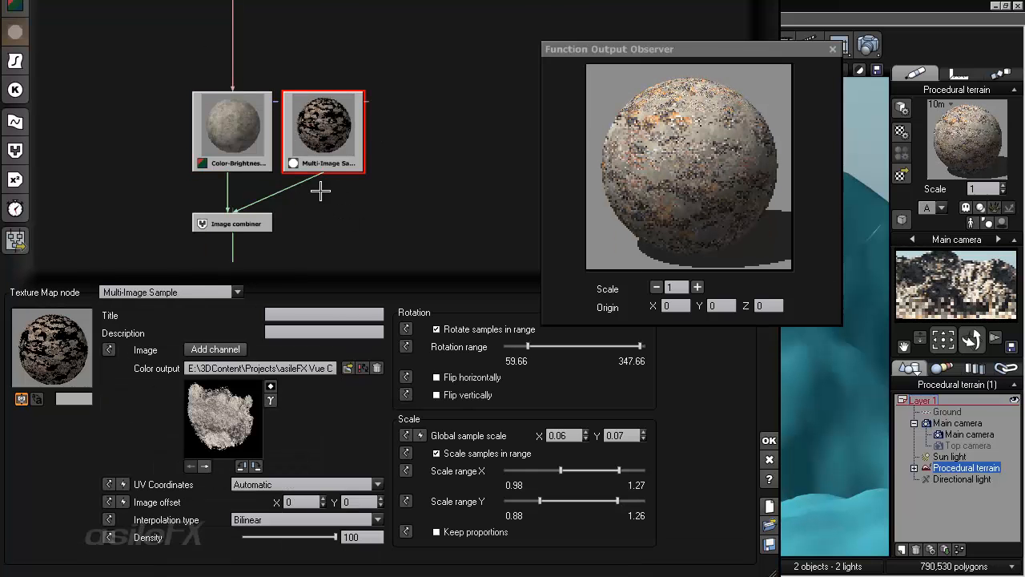
pyautogui.click(556, 436)
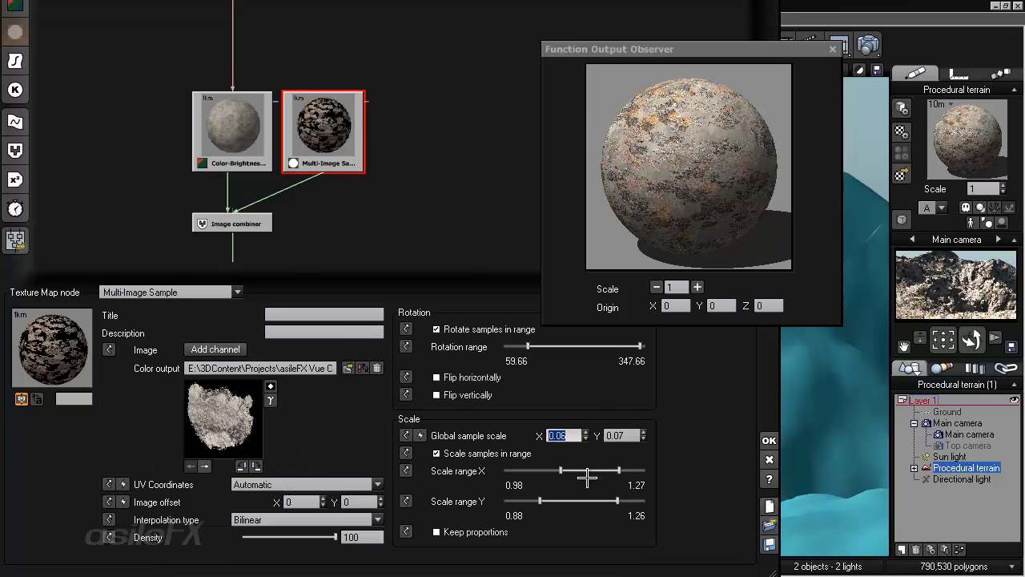
pyautogui.press('Return')
pyautogui.click(615, 435)
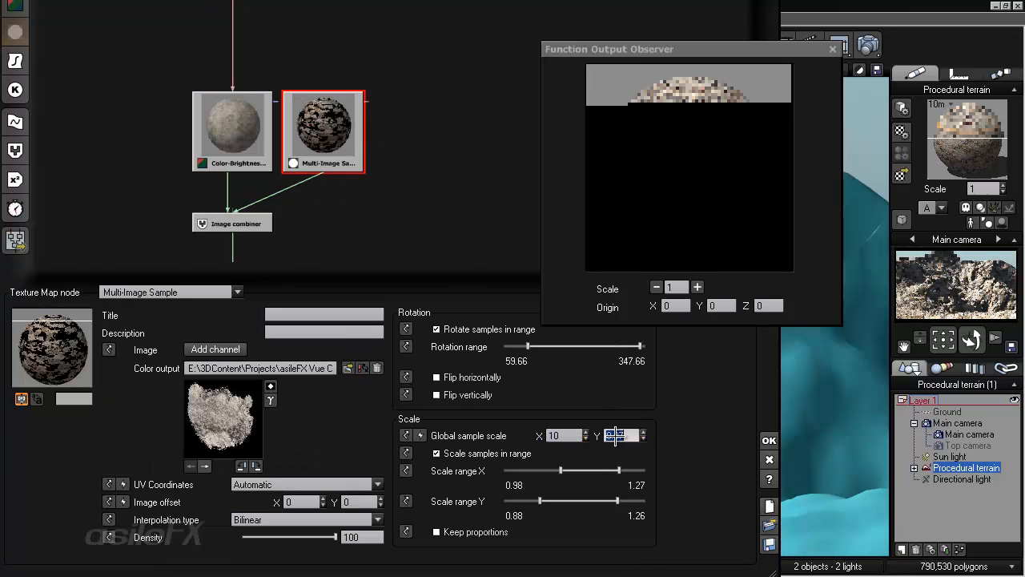
pyautogui.write('12')
pyautogui.press('Return')
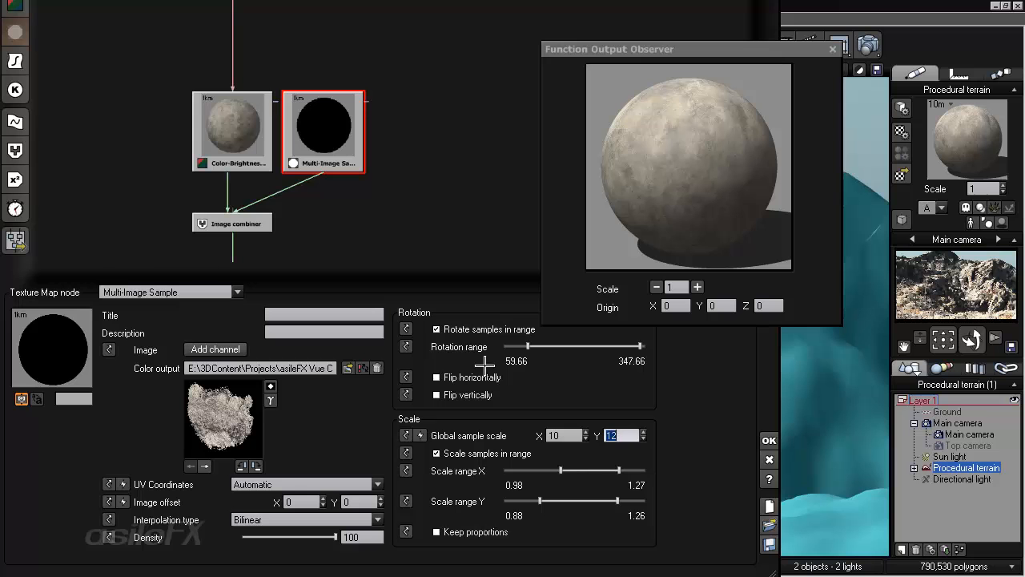
# - Narrow the sample scale ranges to 0.98 to 1.19 in X and 0.88 to 1.23 in Y, and make a test render
pyautogui.moveTo(627, 469); pyautogui.dragTo(609, 502)
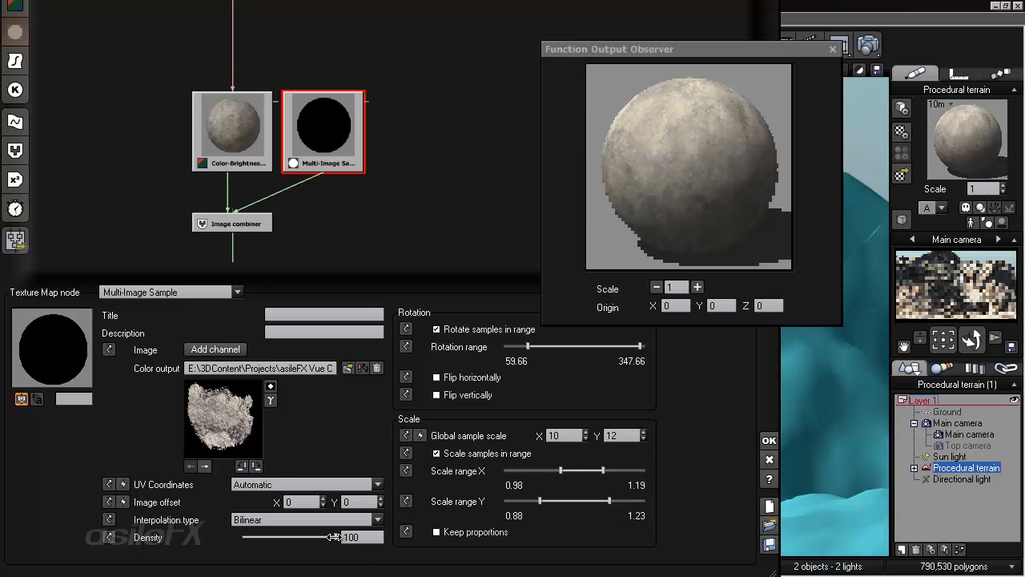
pyautogui.click(770, 441)
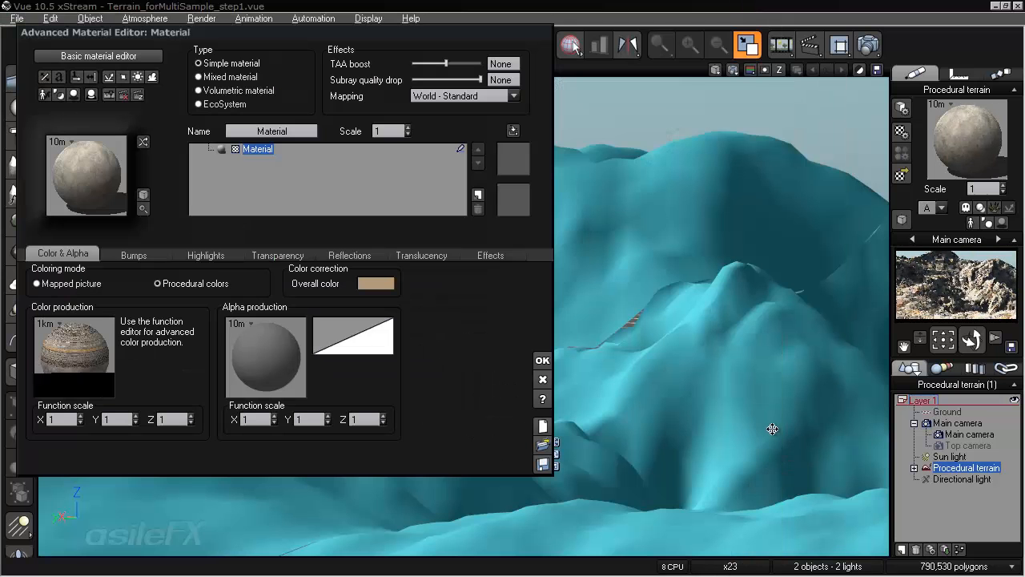
pyautogui.click(869, 44)
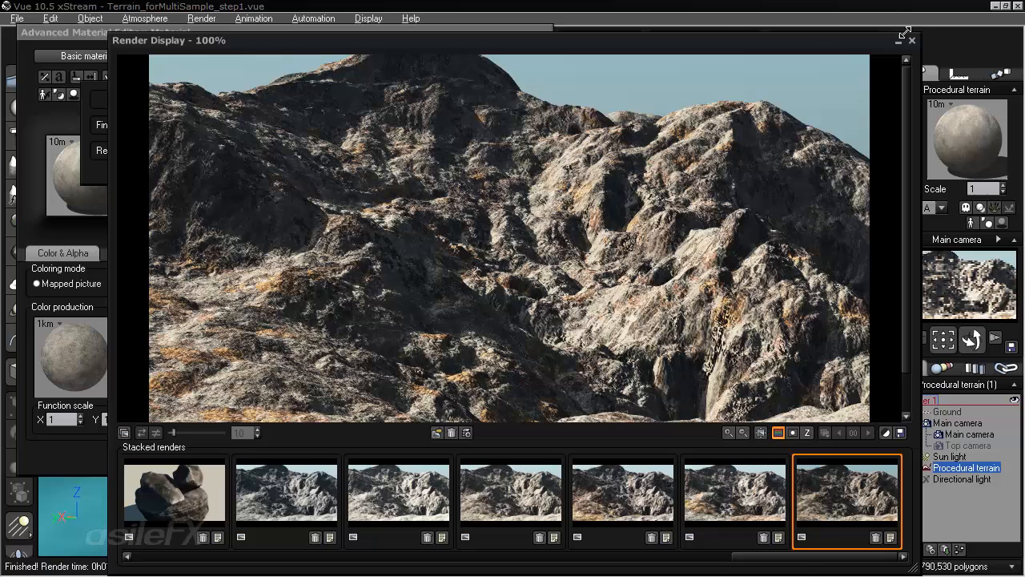
pyautogui.click(911, 42)
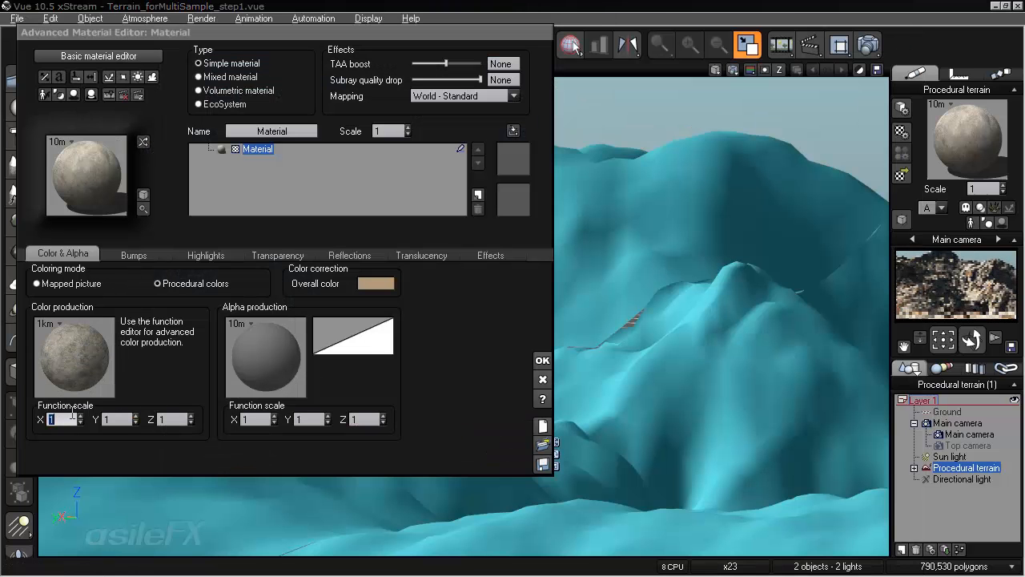
# - Try a color production function scale of 10 in X, Y and Z
pyautogui.write('0')
pyautogui.press('Return')
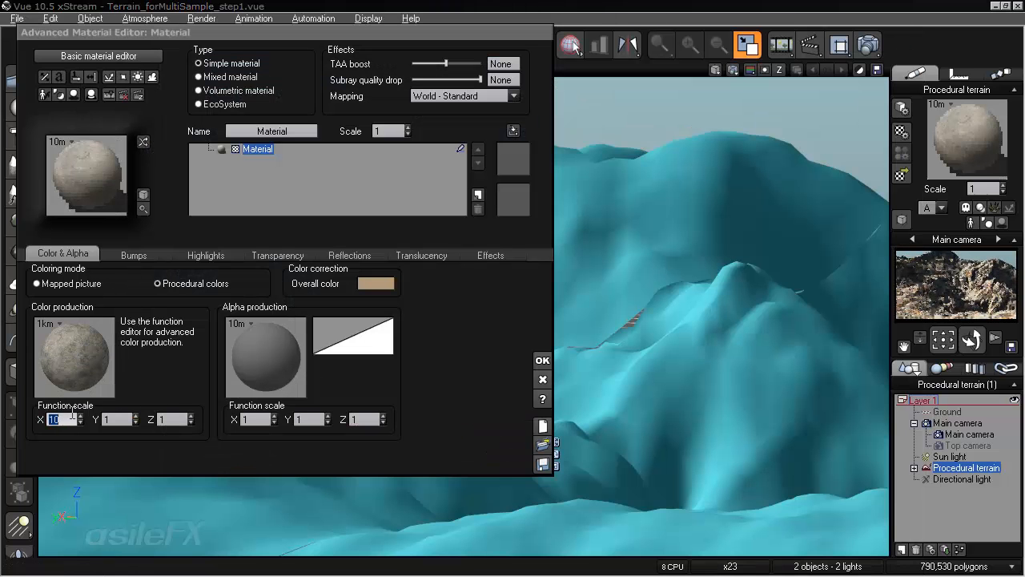
pyautogui.doubleClick(118, 421)
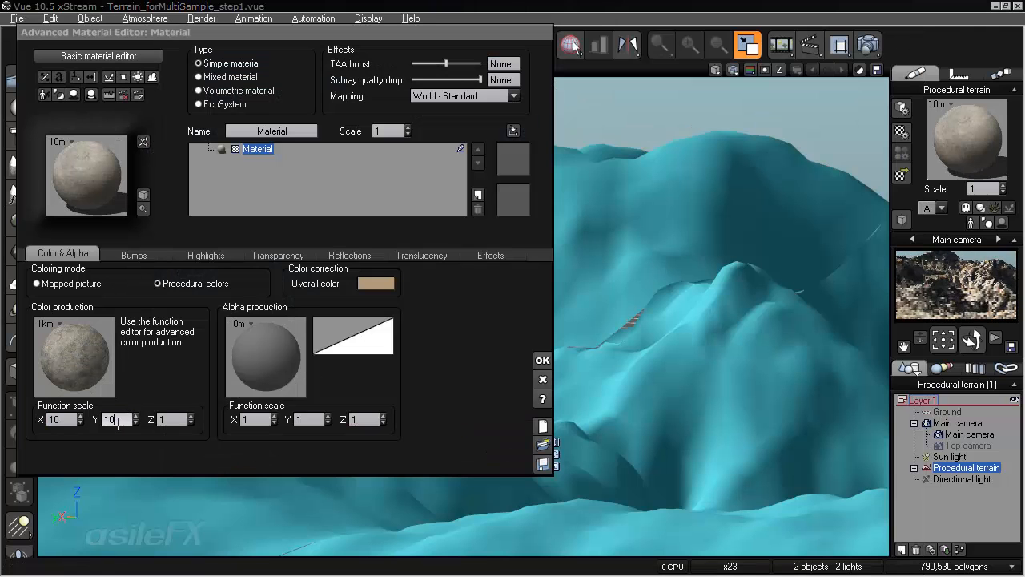
pyautogui.press('Return')
pyautogui.moveTo(172, 420); pyautogui.dragTo(159, 420)
pyautogui.write('10')
pyautogui.press('Return')
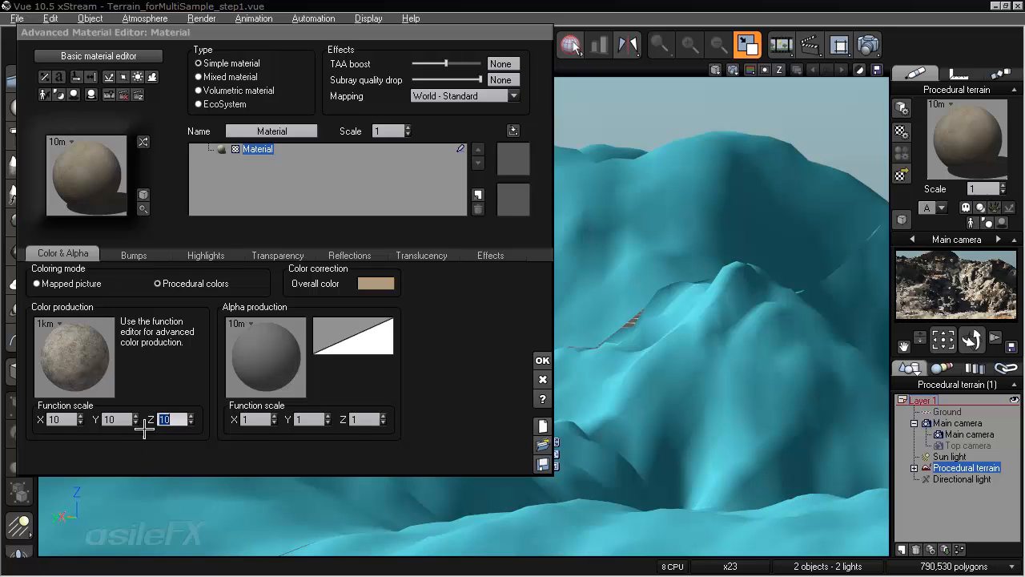
# - Set the color production function scale to 4 in X, Y and Z
pyautogui.write('4')
pyautogui.press('Return')
pyautogui.write('4')
pyautogui.press('Return')
pyautogui.moveTo(120, 423); pyautogui.dragTo(49, 417)
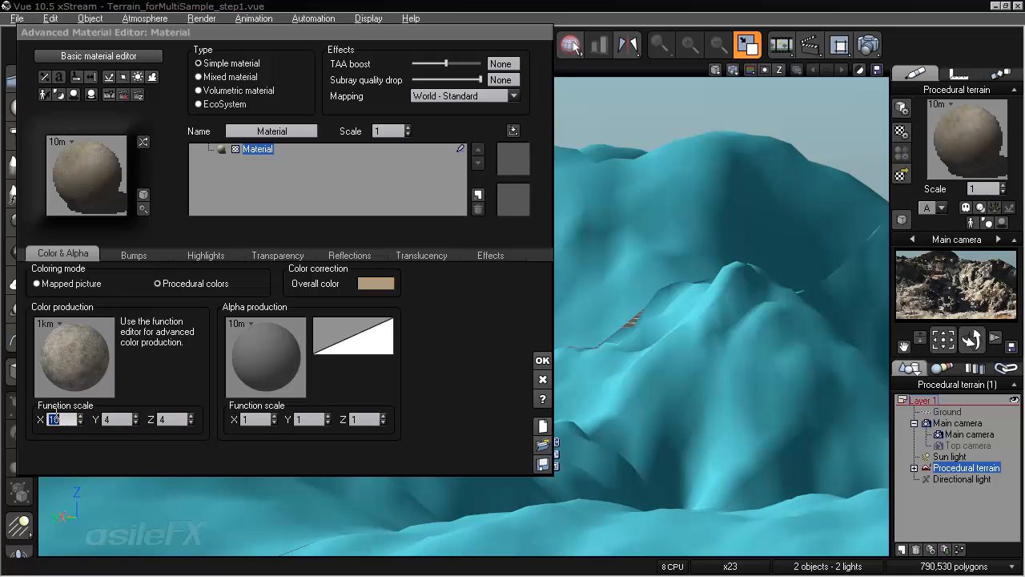
pyautogui.write('4')
pyautogui.press('Return')
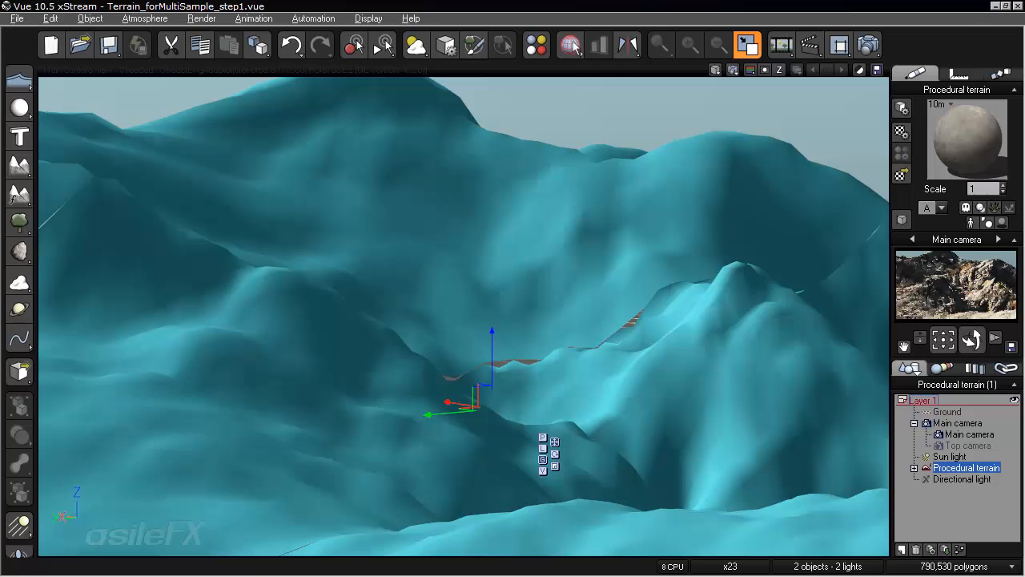
# - Switch to the RockSequence folder and examine the cut-out rock texture images around Rock_0005 to Rock_0008
pyautogui.hotkey('alt', 'Tab')
pyautogui.doubleClick(700, 244)
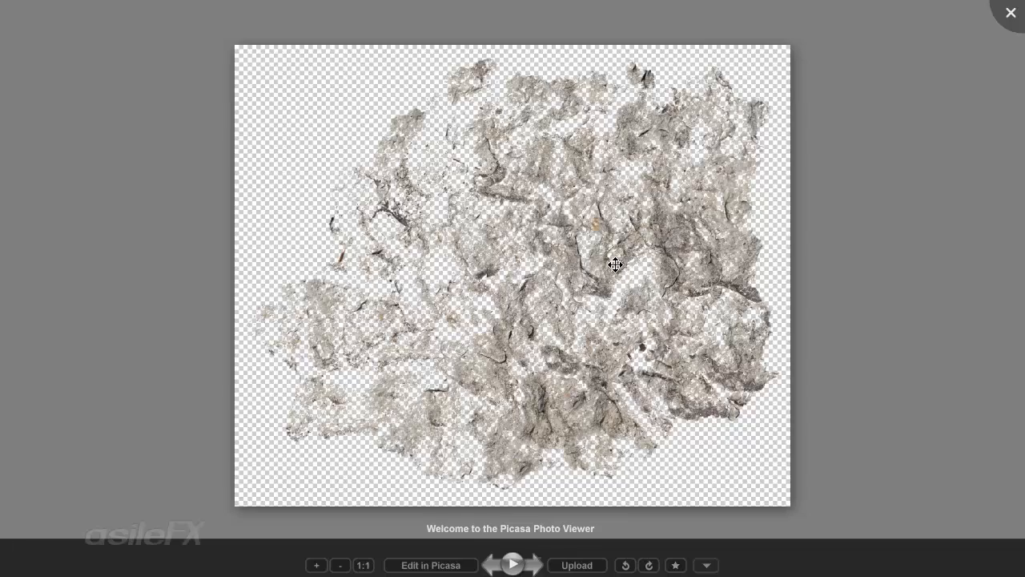
pyautogui.press('Left')
pyautogui.press('Left')
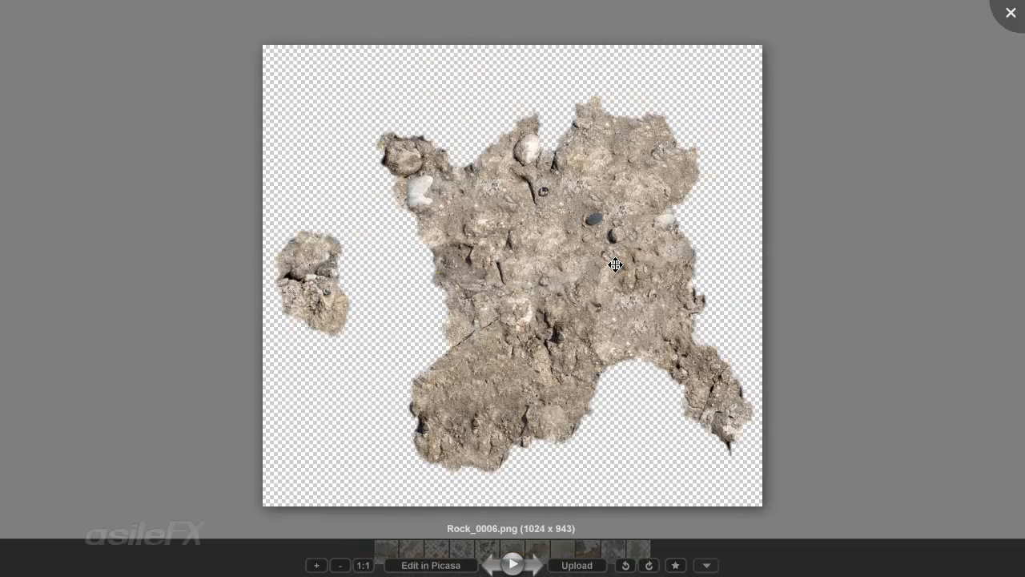
pyautogui.press('Left')
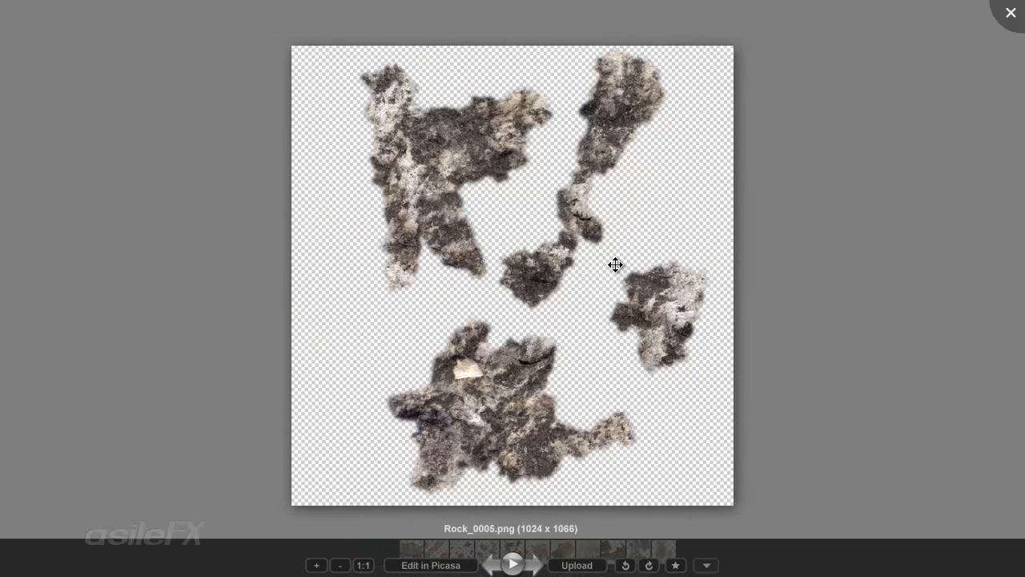
pyautogui.press('Right')
pyautogui.press('Right')
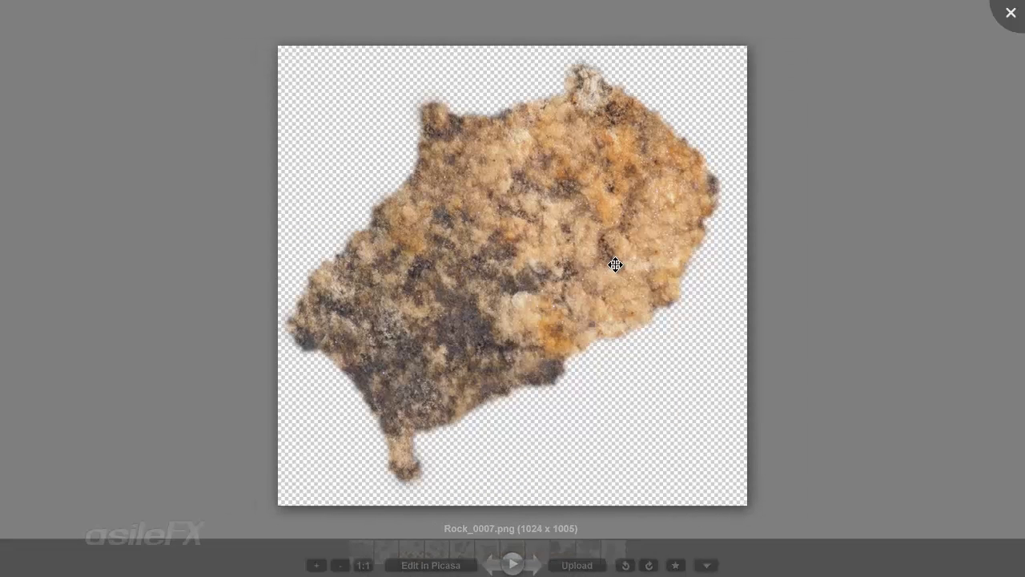
pyautogui.press('Right')
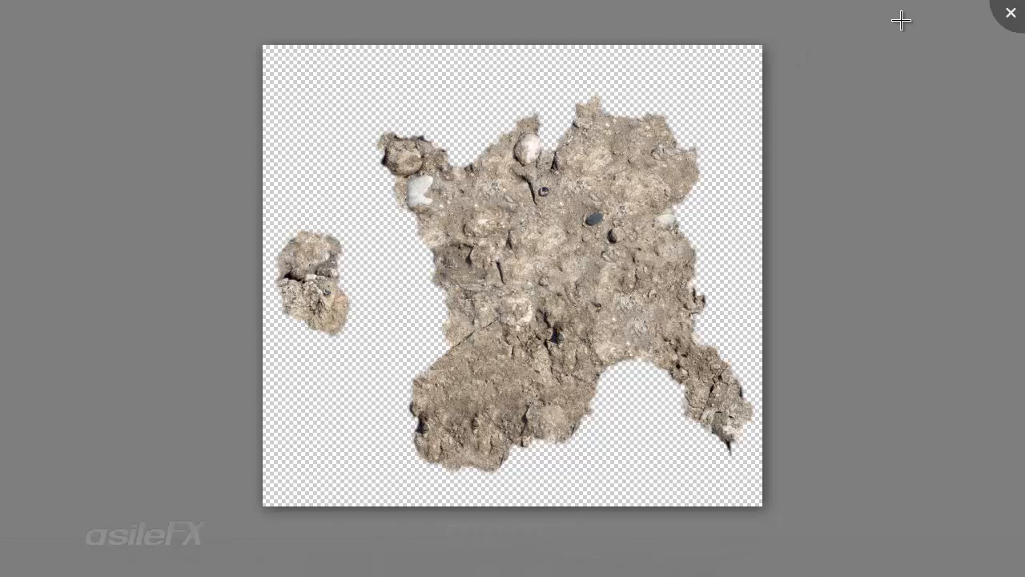
# - Close the image viewer, minimize the RockSequence folder and deselect the procedural terrain in Vue
pyautogui.click(1005, 14)
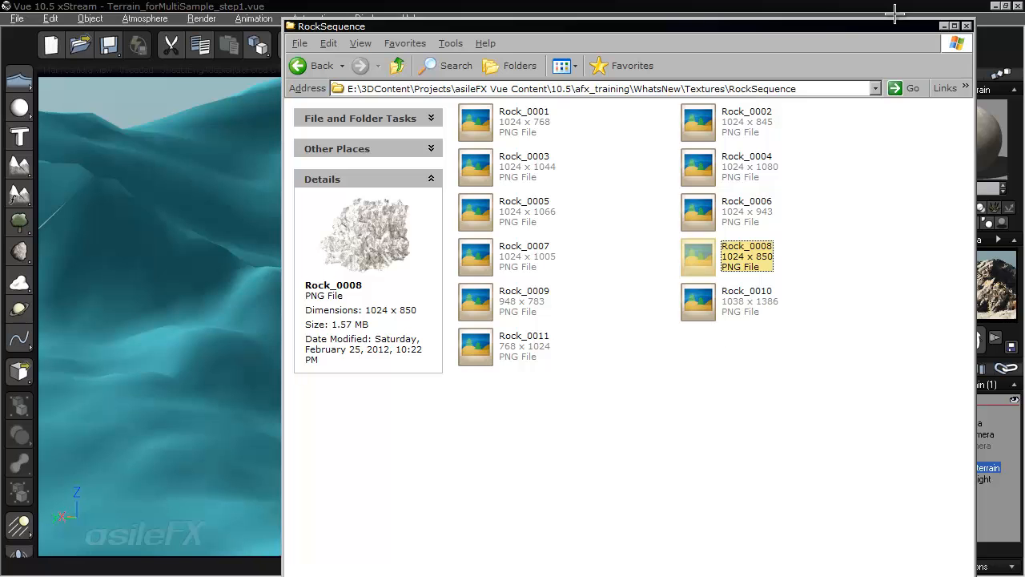
pyautogui.click(943, 25)
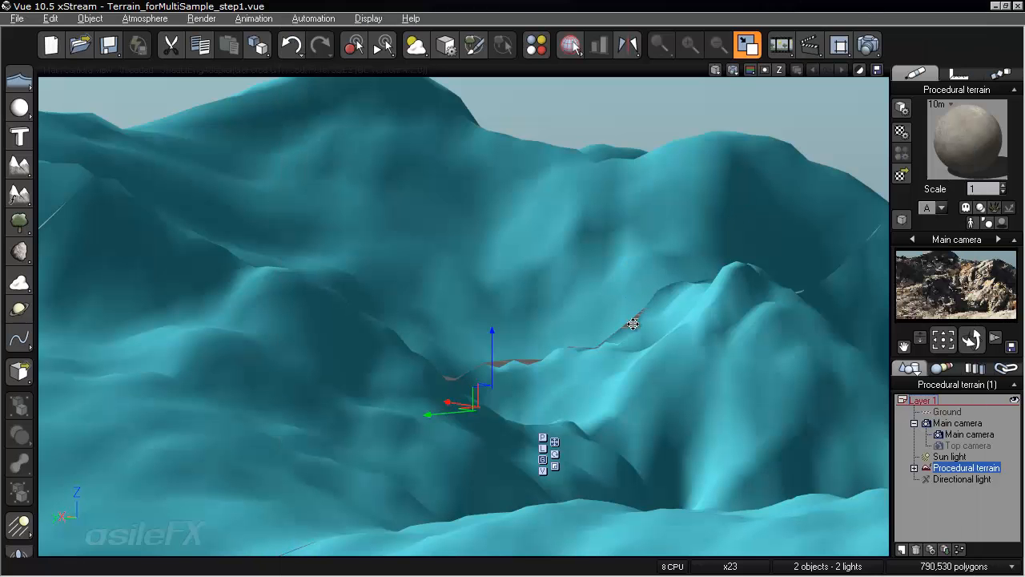
pyautogui.click(947, 509)
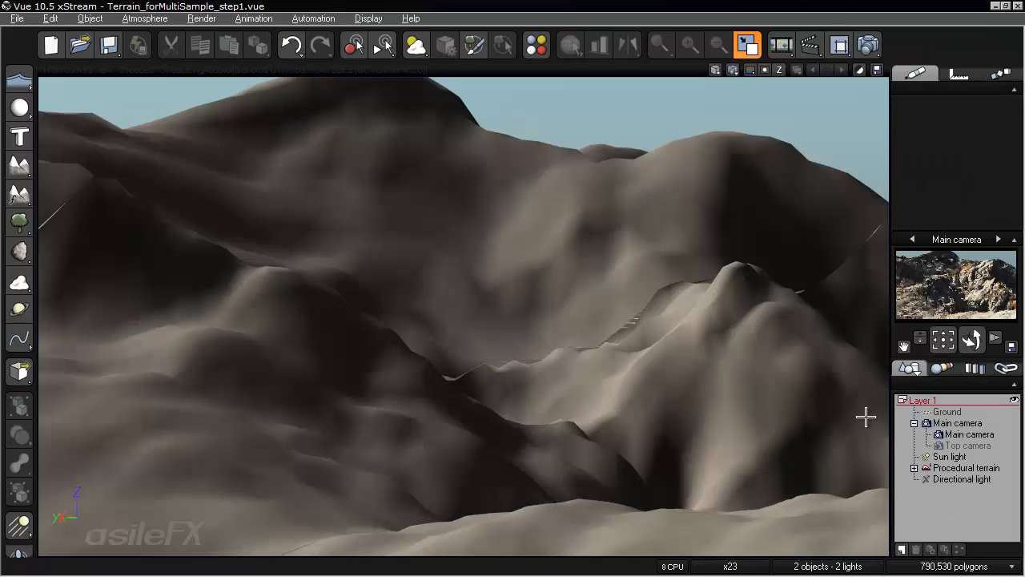